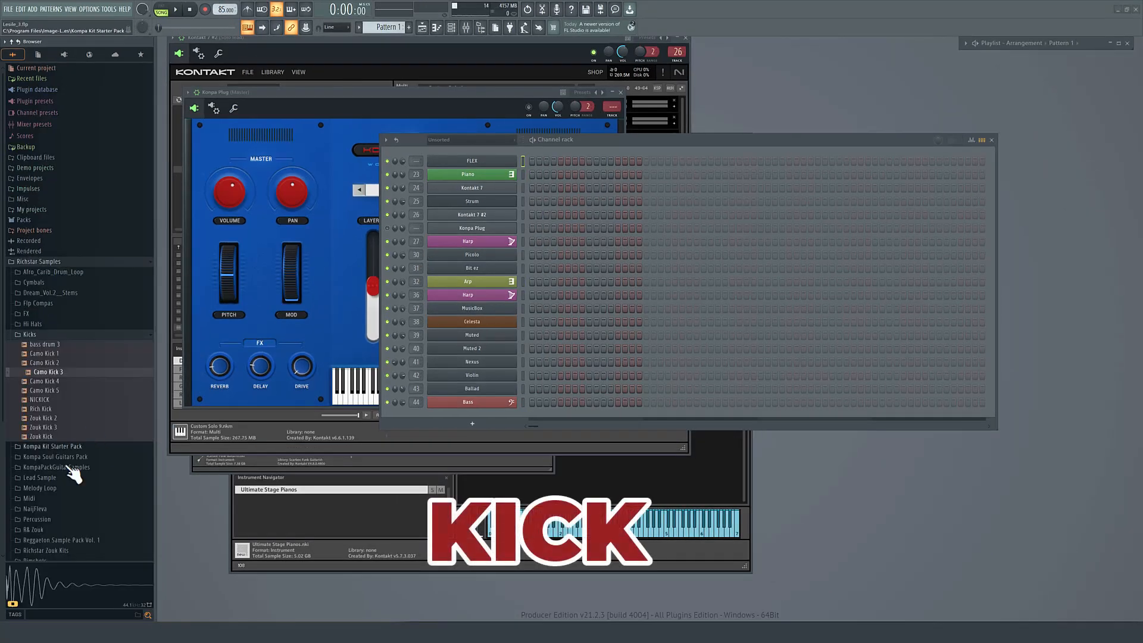
Step: Add the Camo Kick 3 and Rim_2 samples to the channel rack as new channels
{"action": "left_click_drag", "start_coordinate": [62, 372], "coordinate": [512, 151]}
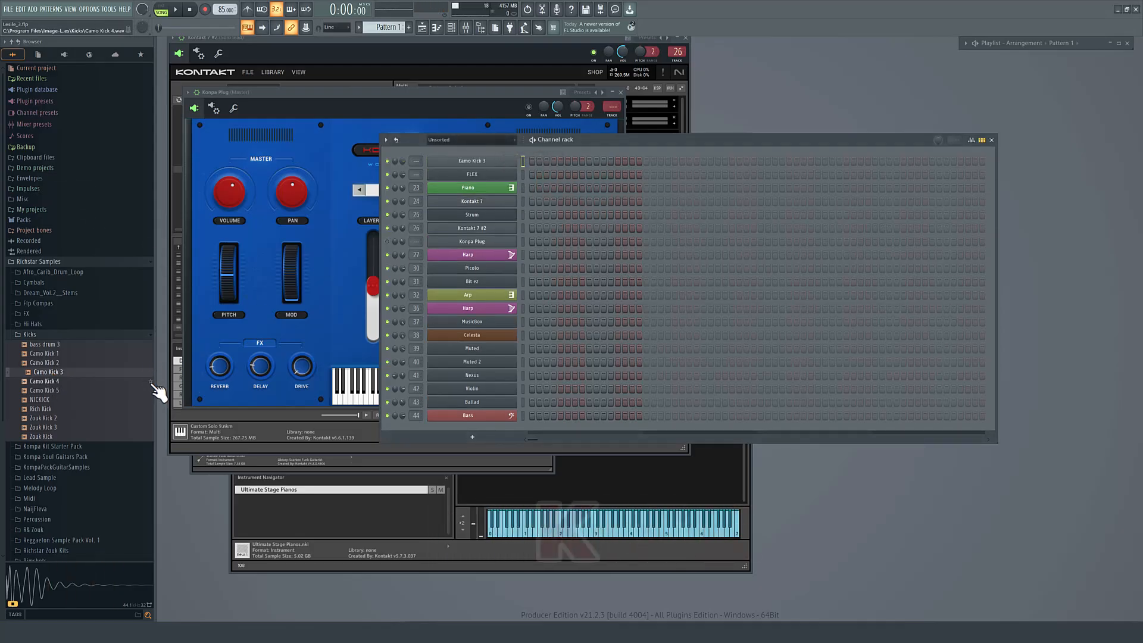
{"action": "left_click", "coordinate": [40, 334]}
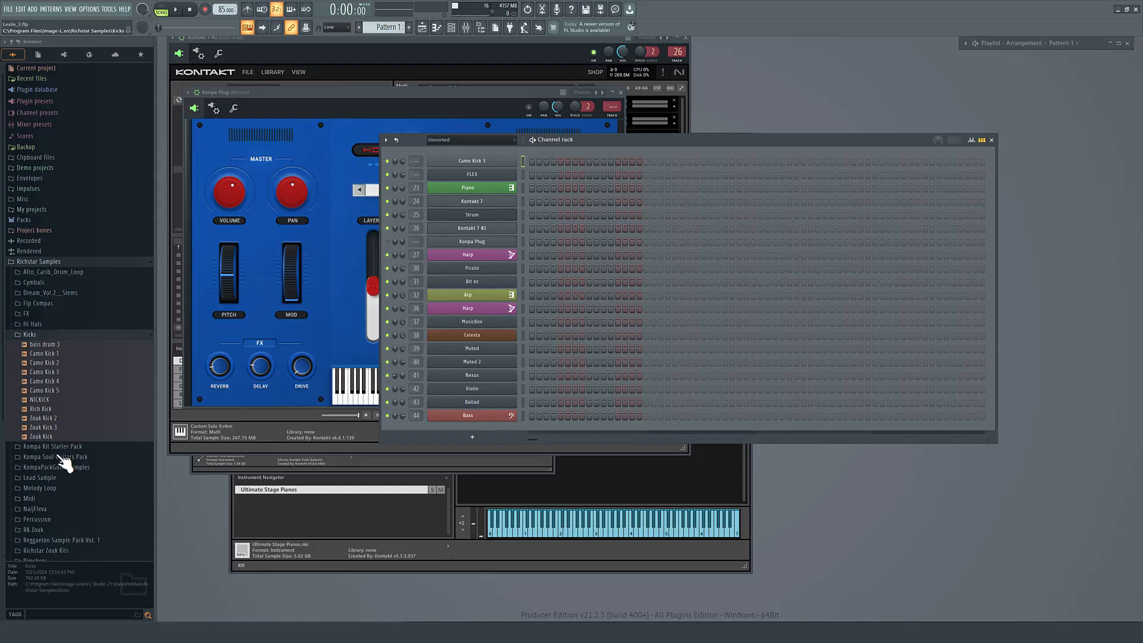
{"action": "left_click", "coordinate": [46, 459]}
{"action": "left_click_drag", "start_coordinate": [46, 459], "coordinate": [476, 204]}
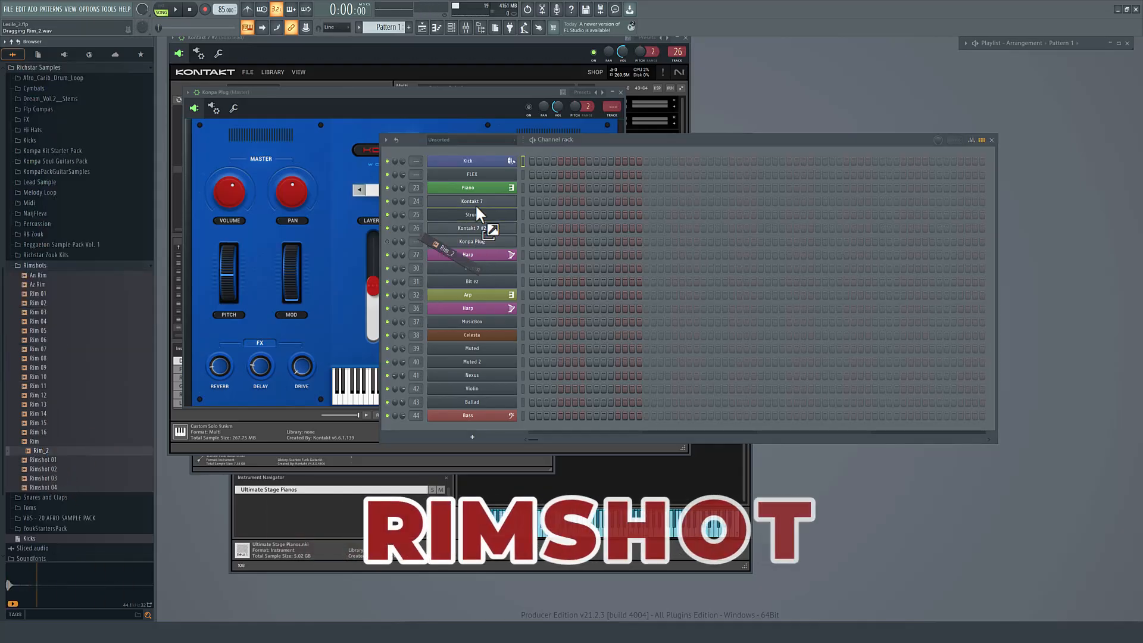
Step: Add the Ish Sample - Cale and K-LE FEY LAGE 1 samples to the channel rack, renaming the second channel Open Hat
{"action": "scroll", "coordinate": [90, 102], "scroll_direction": "up", "scroll_amount": 15}
{"action": "left_click_drag", "start_coordinate": [42, 87], "coordinate": [496, 181]}
{"action": "scroll", "coordinate": [89, 357], "scroll_direction": "down", "scroll_amount": 10}
{"action": "left_click_drag", "start_coordinate": [115, 434], "coordinate": [507, 200]}
{"action": "key", "text": "F2"}
{"action": "type", "text": "Open Hat"}
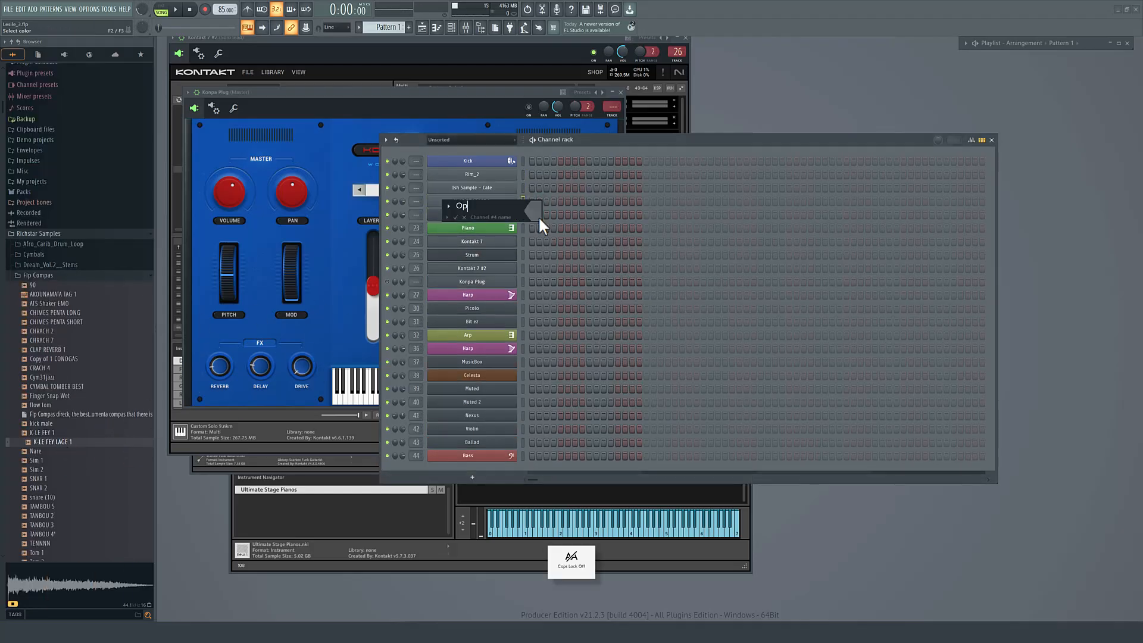
{"action": "key", "text": "Return"}
Step: Rename the Ish Sample - Cale channel to Hi hat
{"action": "right_click", "coordinate": [513, 194]}
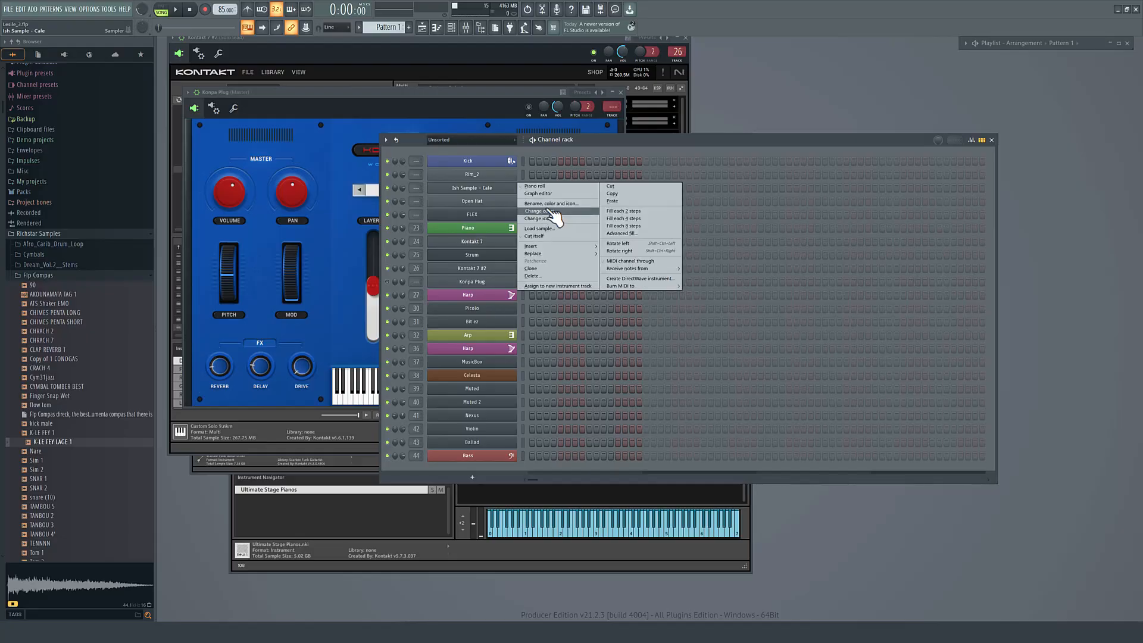
{"action": "left_click", "coordinate": [550, 209]}
{"action": "key", "text": "Caps_Lock"}
{"action": "type", "text": "Hig"}
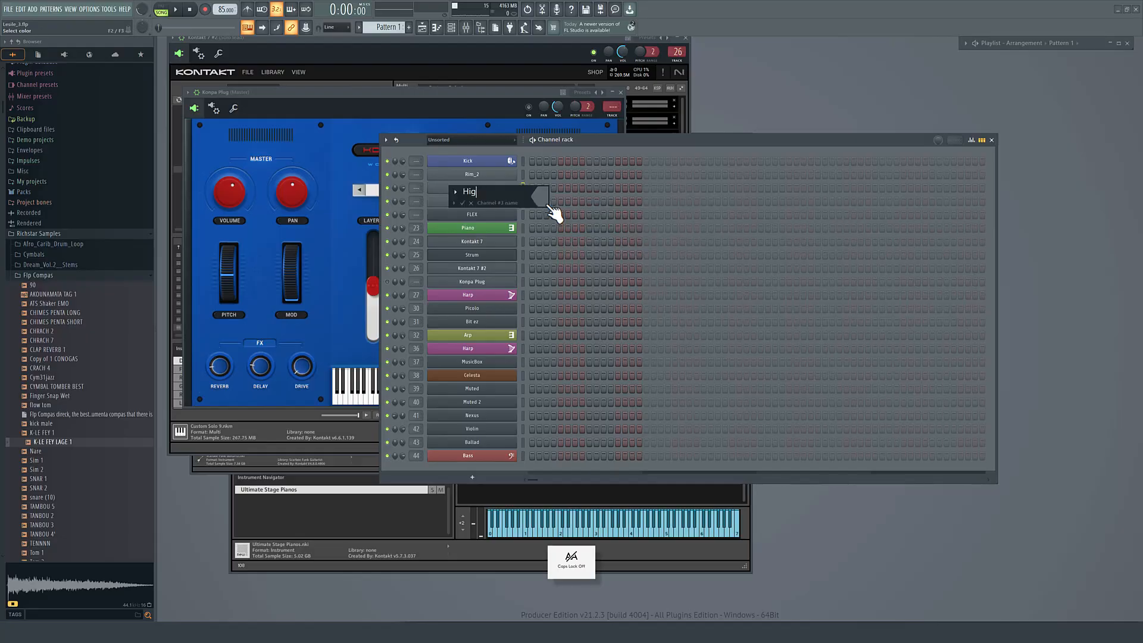
{"action": "key", "text": "BackSpace"}
{"action": "type", "text": "hat"}
{"action": "key", "text": "Return"}
Step: Add the Low Conga 3, Cowbell, Low Conga and Zouk LTom percussion samples to the channel rack
{"action": "scroll", "coordinate": [119, 405], "scroll_direction": "down", "scroll_amount": 10}
{"action": "left_click", "coordinate": [60, 379]}
{"action": "left_click_drag", "start_coordinate": [59, 378], "coordinate": [473, 209]}
{"action": "left_click_drag", "start_coordinate": [50, 323], "coordinate": [472, 221]}
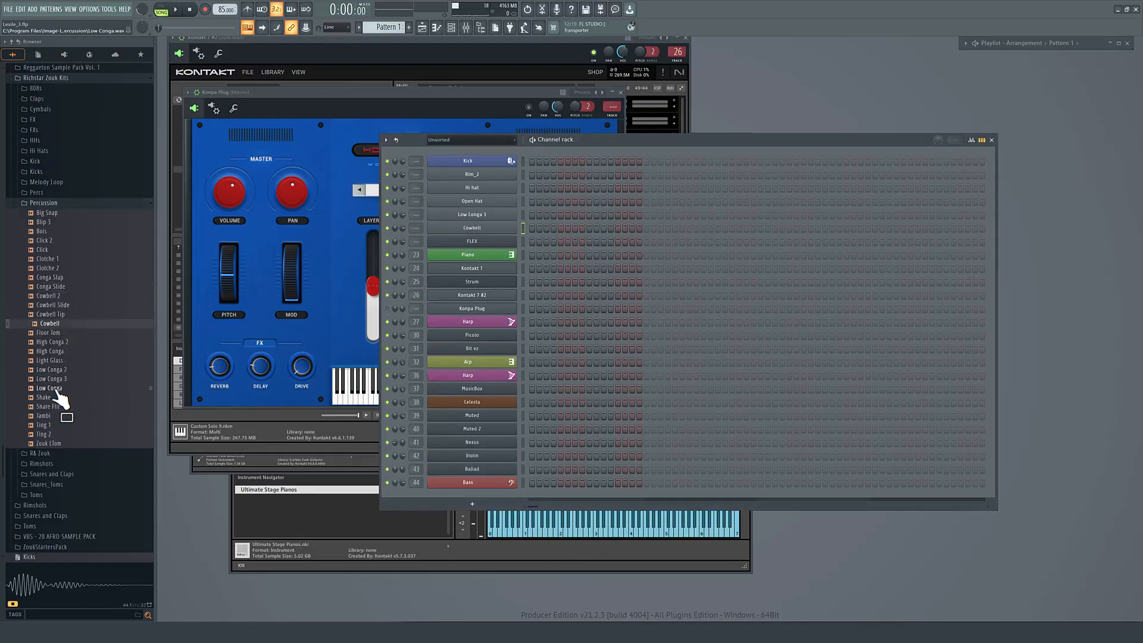
{"action": "left_click_drag", "start_coordinate": [56, 390], "coordinate": [472, 235]}
{"action": "left_click", "coordinate": [55, 419]}
{"action": "scroll", "coordinate": [58, 393], "scroll_direction": "down", "scroll_amount": 4}
{"action": "scroll", "coordinate": [58, 390], "scroll_direction": "up", "scroll_amount": 5}
{"action": "left_click", "coordinate": [58, 199]}
{"action": "scroll", "coordinate": [58, 238], "scroll_direction": "up", "scroll_amount": 5}
Step: Add the Snare 6, Mid Tom, Fl Tom and Low Tom samples to the channel rack
{"action": "left_click_drag", "start_coordinate": [50, 511], "coordinate": [472, 262]}
{"action": "left_click", "coordinate": [42, 496]}
{"action": "left_click_drag", "start_coordinate": [48, 480], "coordinate": [472, 276]}
{"action": "left_click_drag", "start_coordinate": [48, 335], "coordinate": [472, 288]}
{"action": "left_click_drag", "start_coordinate": [49, 362], "coordinate": [472, 301]}
{"action": "left_click", "coordinate": [53, 353]}
{"action": "scroll", "coordinate": [57, 292], "scroll_direction": "up", "scroll_amount": 4}
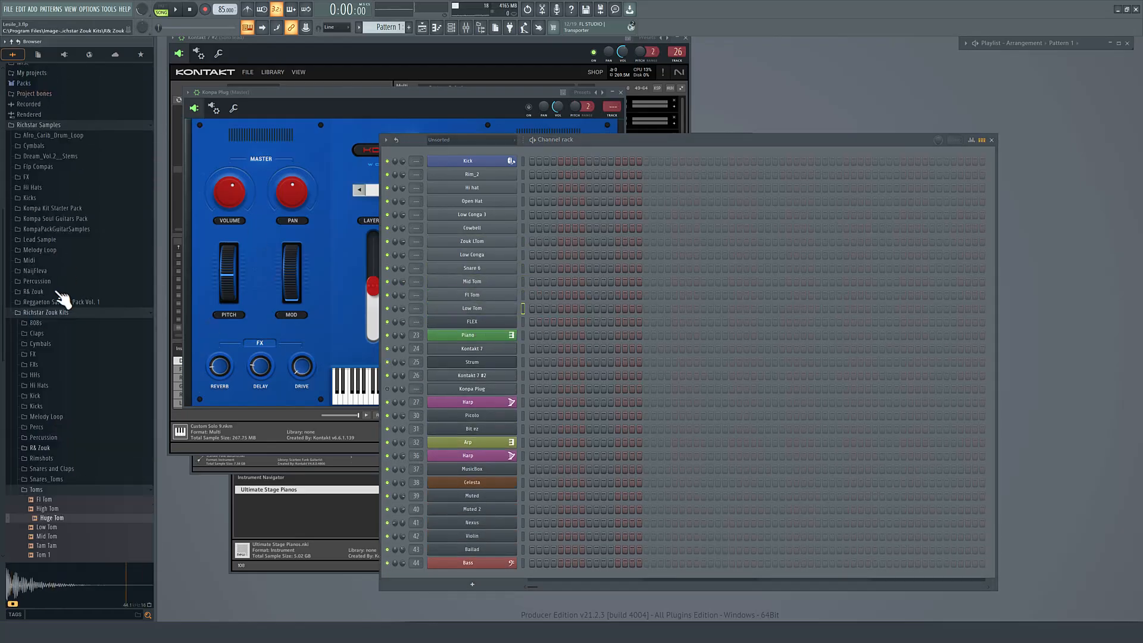
Step: Add the CONOGAS and Clap Snap samples to the channel rack
{"action": "scroll", "coordinate": [56, 292], "scroll_direction": "up", "scroll_amount": 10}
{"action": "left_click_drag", "start_coordinate": [60, 197], "coordinate": [472, 235]}
{"action": "scroll", "coordinate": [79, 297], "scroll_direction": "down", "scroll_amount": 10}
{"action": "left_click", "coordinate": [52, 358]}
{"action": "scroll", "coordinate": [52, 356], "scroll_direction": "down", "scroll_amount": 4}
{"action": "left_click", "coordinate": [48, 353]}
{"action": "left_click_drag", "start_coordinate": [51, 455], "coordinate": [504, 328]}
Step: Audition further snare and tom samples in the Richstar Zouk Kits folders
{"action": "left_click", "coordinate": [48, 353]}
{"action": "scroll", "coordinate": [53, 369], "scroll_direction": "up", "scroll_amount": 4}
{"action": "left_click", "coordinate": [62, 400]}
{"action": "left_click", "coordinate": [59, 401]}
{"action": "scroll", "coordinate": [58, 399], "scroll_direction": "down", "scroll_amount": 2}
{"action": "left_click", "coordinate": [54, 474]}
{"action": "scroll", "coordinate": [57, 457], "scroll_direction": "down", "scroll_amount": 4}
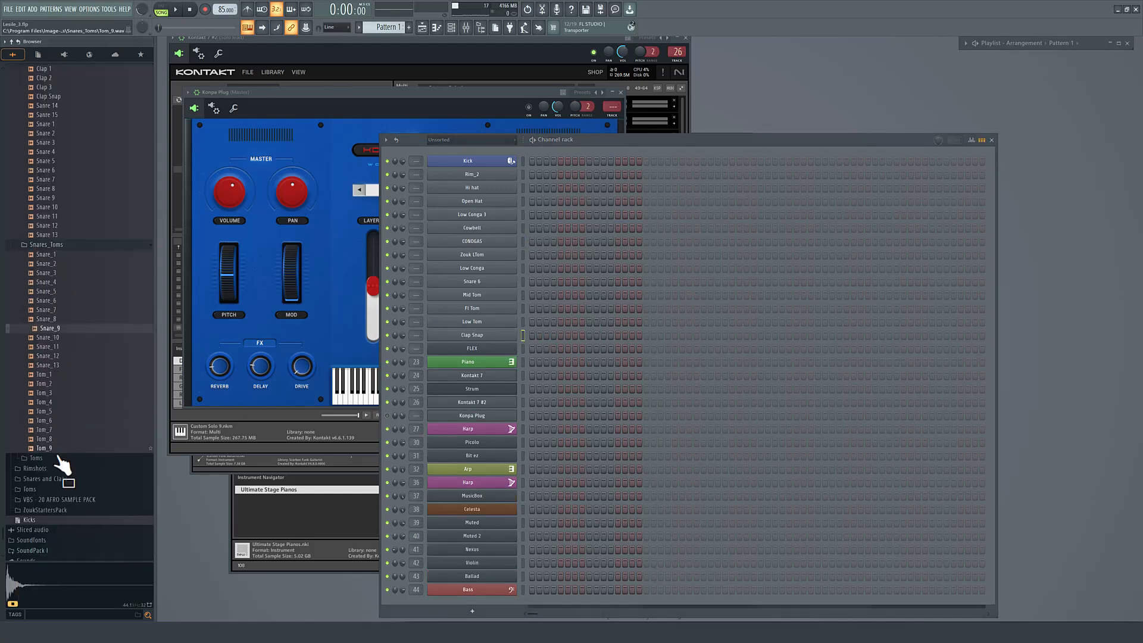
{"action": "left_click", "coordinate": [58, 458]}
{"action": "left_click", "coordinate": [51, 348]}
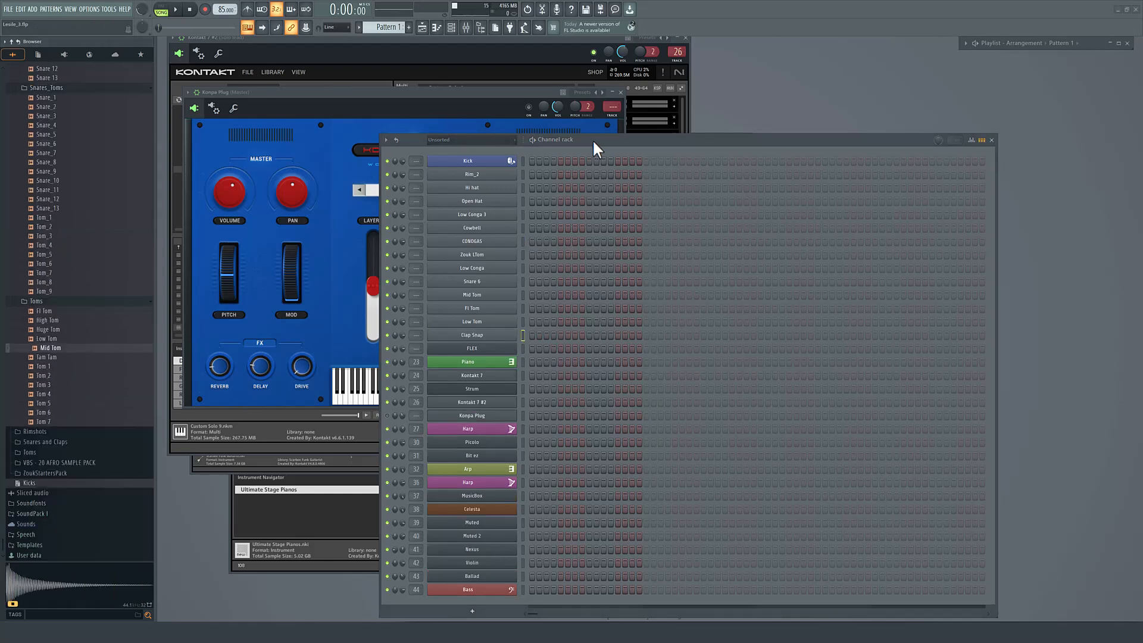
Step: Switch playback to pattern mode, fill the Kick channel with a hit on every fourth step of the 64-step pattern, and play it
{"action": "left_click_drag", "start_coordinate": [592, 139], "coordinate": [501, 105]}
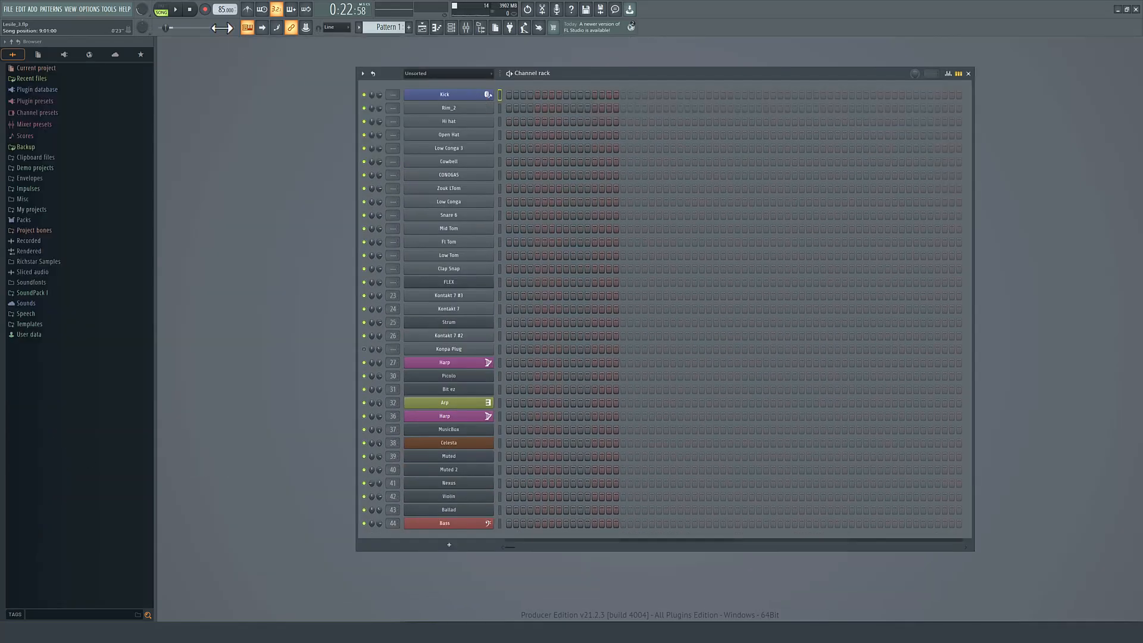
{"action": "left_click", "coordinate": [160, 6]}
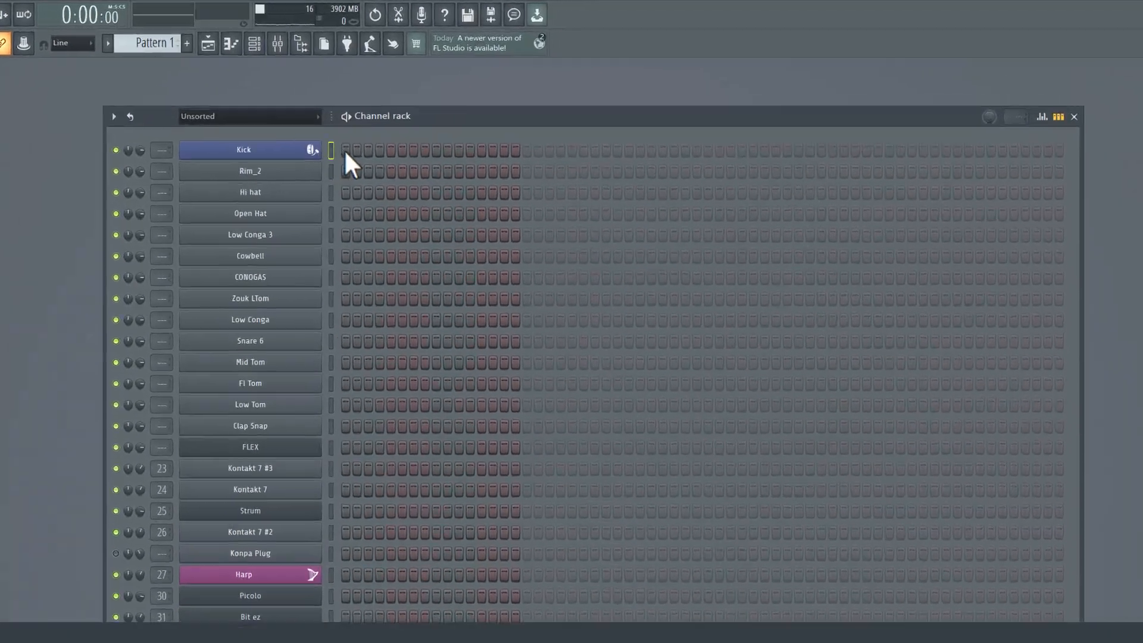
{"action": "left_click", "coordinate": [345, 150]}
{"action": "left_click", "coordinate": [1025, 151]}
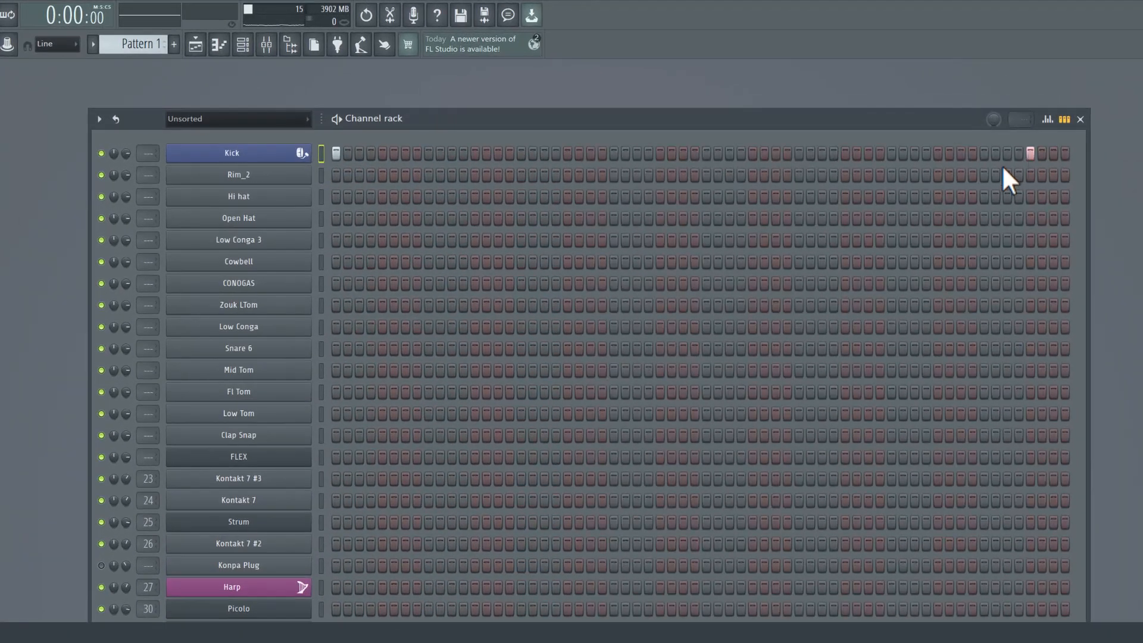
{"action": "right_click", "coordinate": [205, 162]}
{"action": "mouse_move", "coordinate": [372, 230]}
{"action": "left_click", "coordinate": [503, 206]}
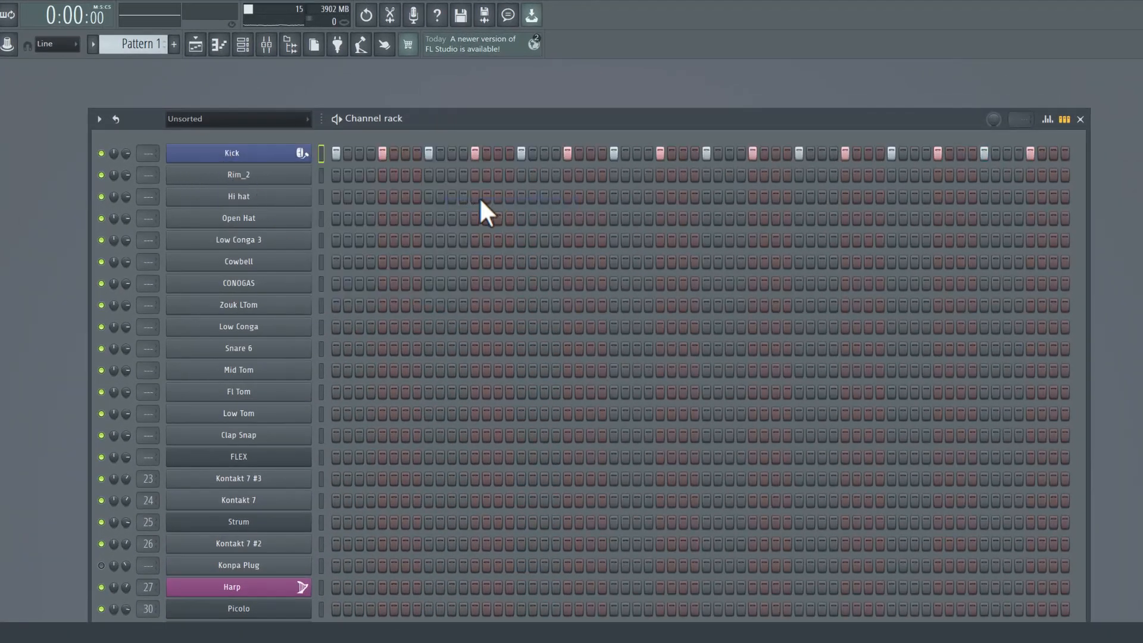
{"action": "key", "text": "space"}
{"action": "key", "text": "space"}
{"action": "key", "text": "space"}
Step: Program Rim_2 hits on steps 1, 4, 7, 9, 12, 15 and 17
{"action": "left_click", "coordinate": [406, 175]}
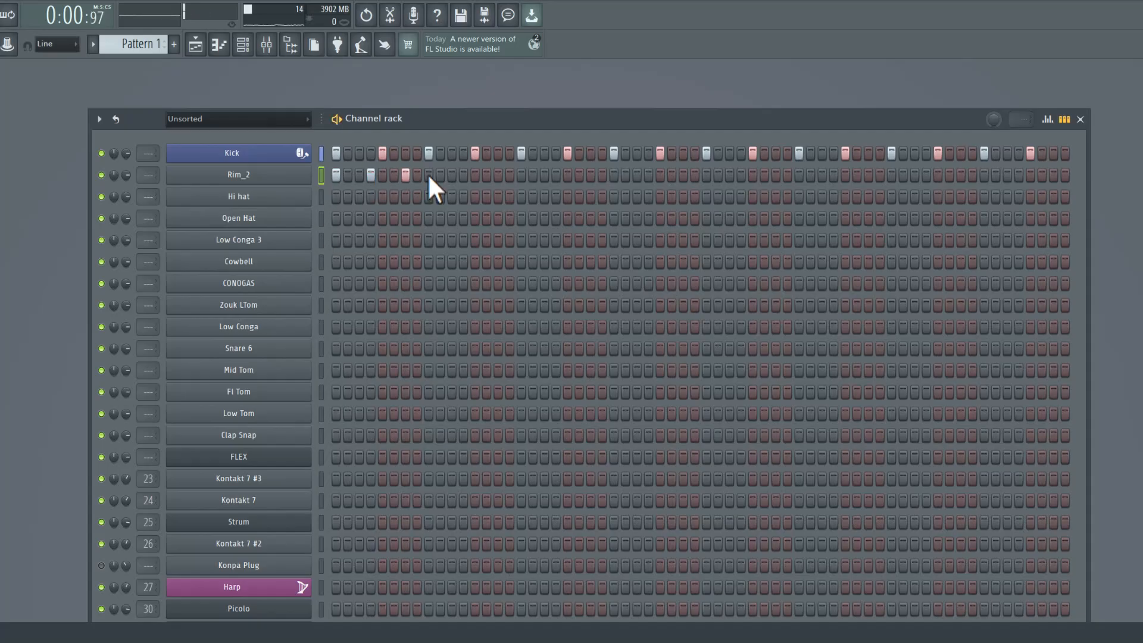
{"action": "left_click", "coordinate": [428, 175]}
{"action": "left_click", "coordinate": [461, 174]}
{"action": "left_click", "coordinate": [498, 173]}
{"action": "left_click", "coordinate": [521, 174]}
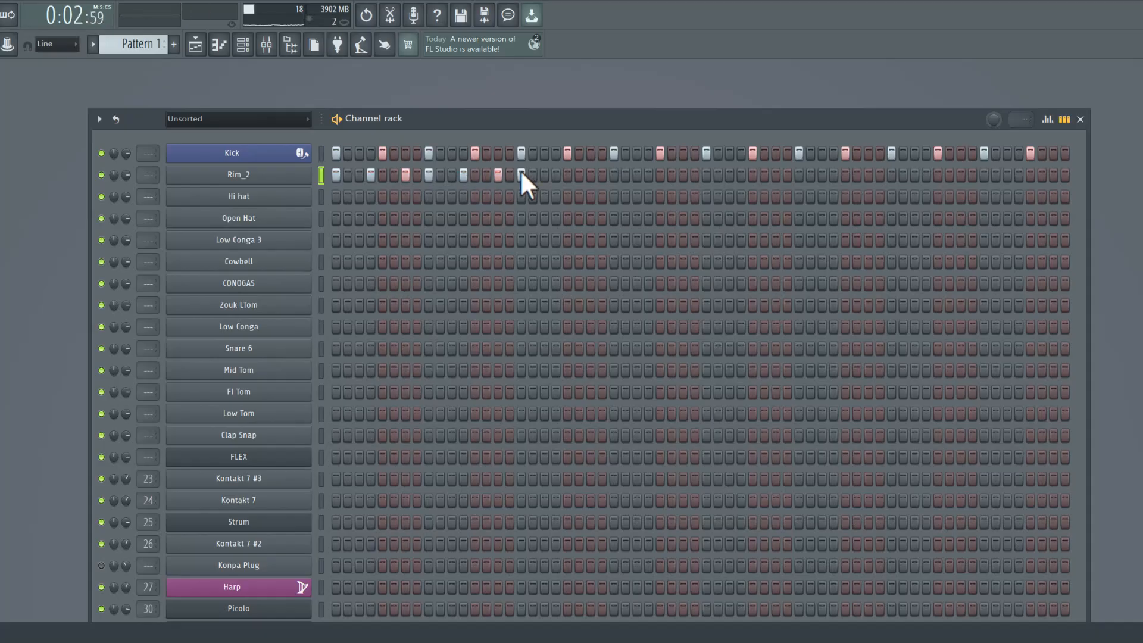
Step: Duplicate the Rim_2 notes in the piano roll so the rhythm repeats across all four bars
{"action": "right_click", "coordinate": [301, 175]}
{"action": "left_click", "coordinate": [345, 181]}
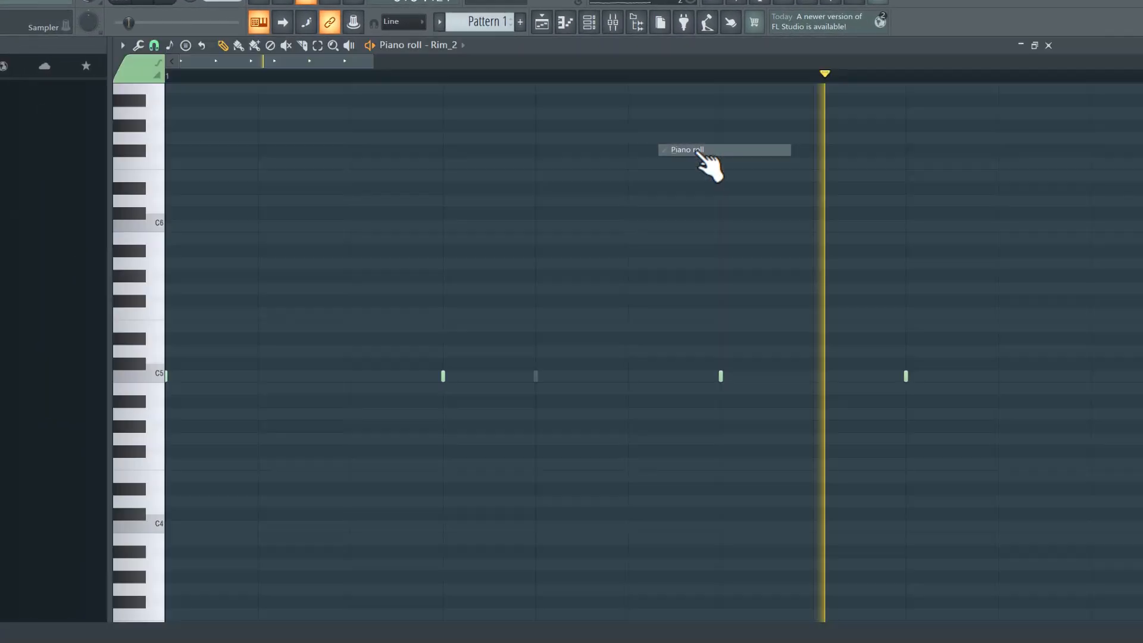
{"action": "scroll", "coordinate": [700, 158], "scroll_direction": "down", "scroll_amount": 5}
{"action": "left_click_drag", "start_coordinate": [454, 320], "coordinate": [288, 383]}
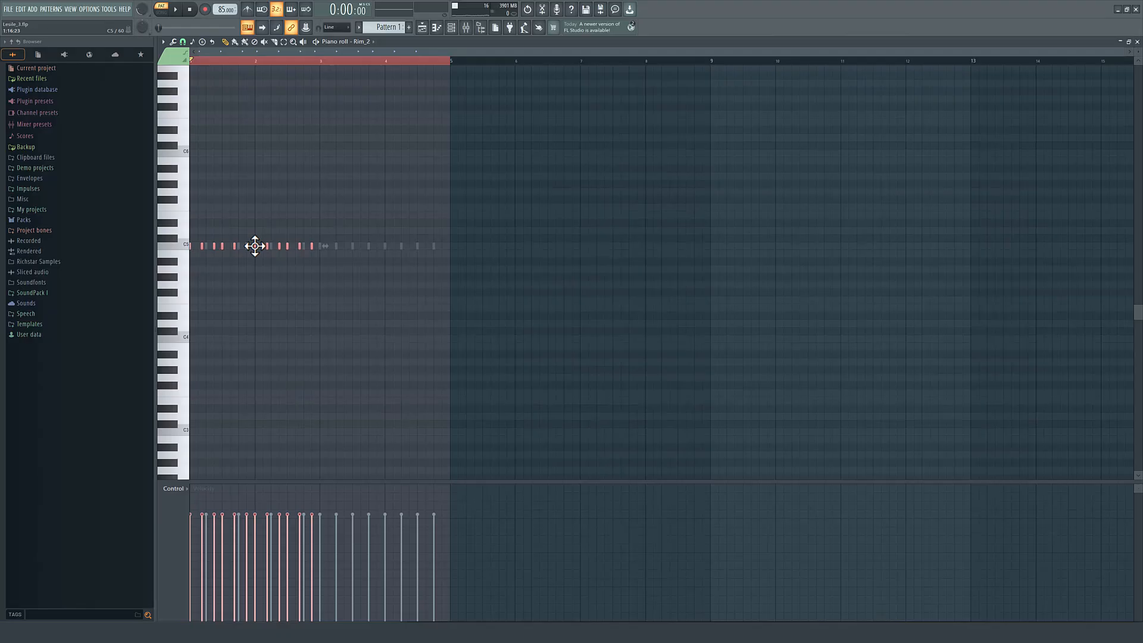
{"action": "left_click_drag", "start_coordinate": [255, 246], "coordinate": [386, 247]}
{"action": "key", "text": "F7"}
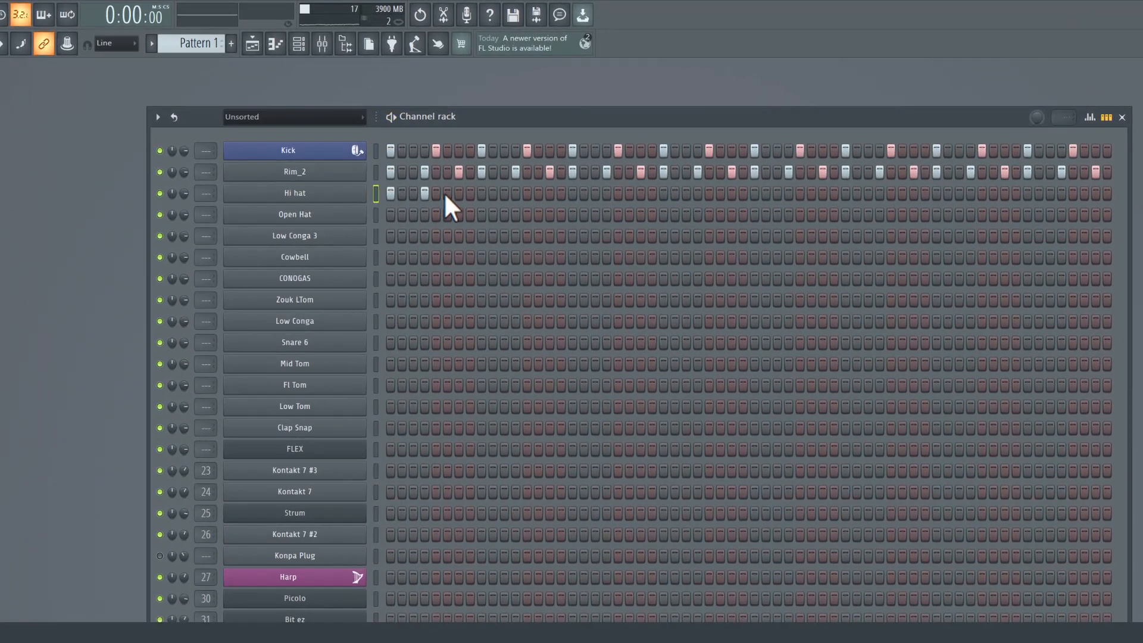
Step: Program Hi hat hits on steps 1, 3, 4, 6, 7, 9, 11 and 12 while the pattern plays
{"action": "key", "text": "space"}
{"action": "left_click", "coordinate": [482, 193]}
{"action": "left_click", "coordinate": [515, 192]}
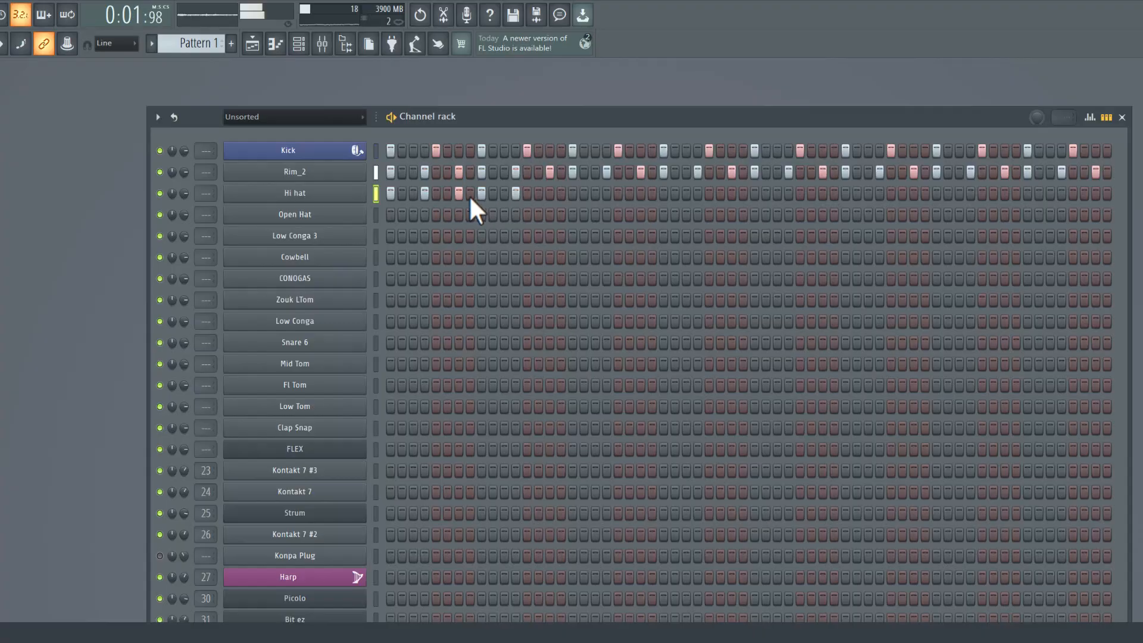
{"action": "left_click", "coordinate": [414, 193]}
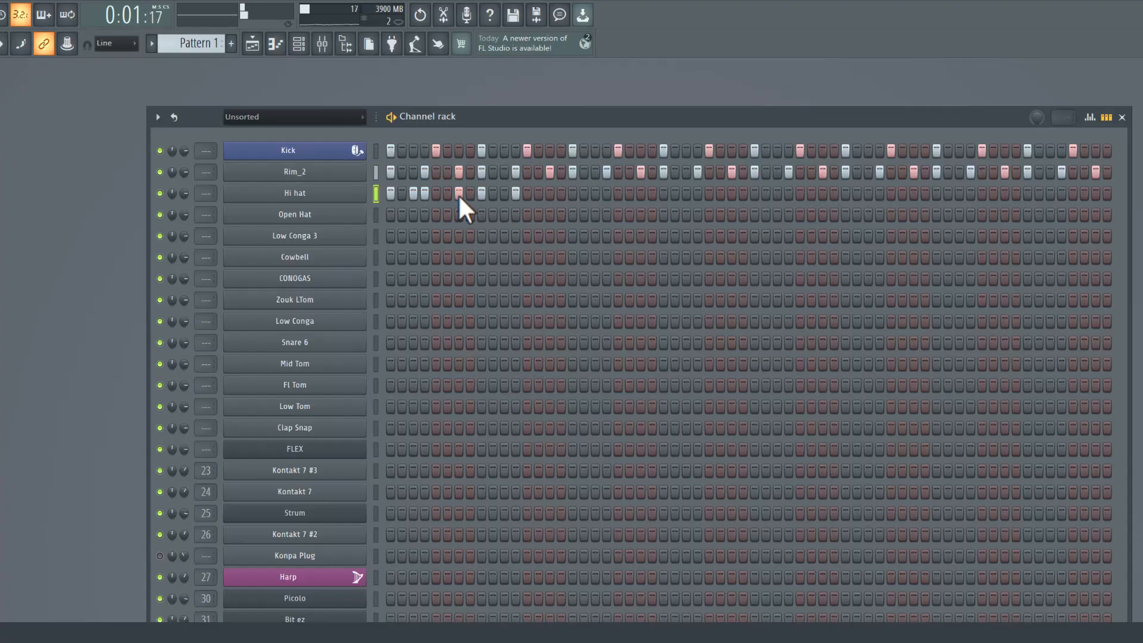
{"action": "left_click", "coordinate": [447, 192]}
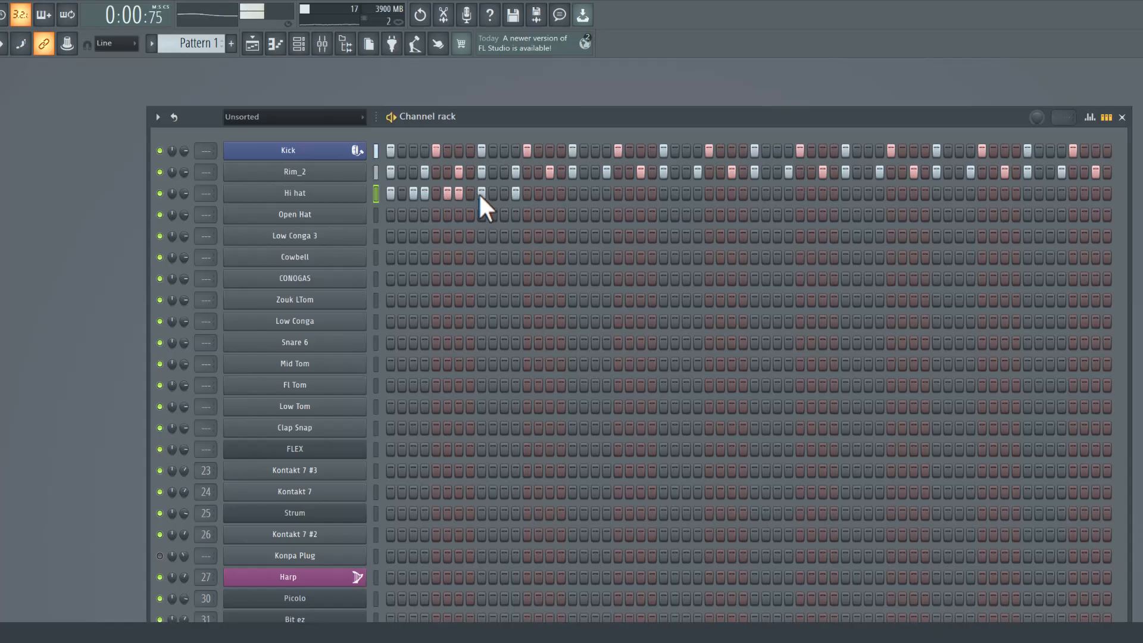
{"action": "left_click", "coordinate": [503, 192]}
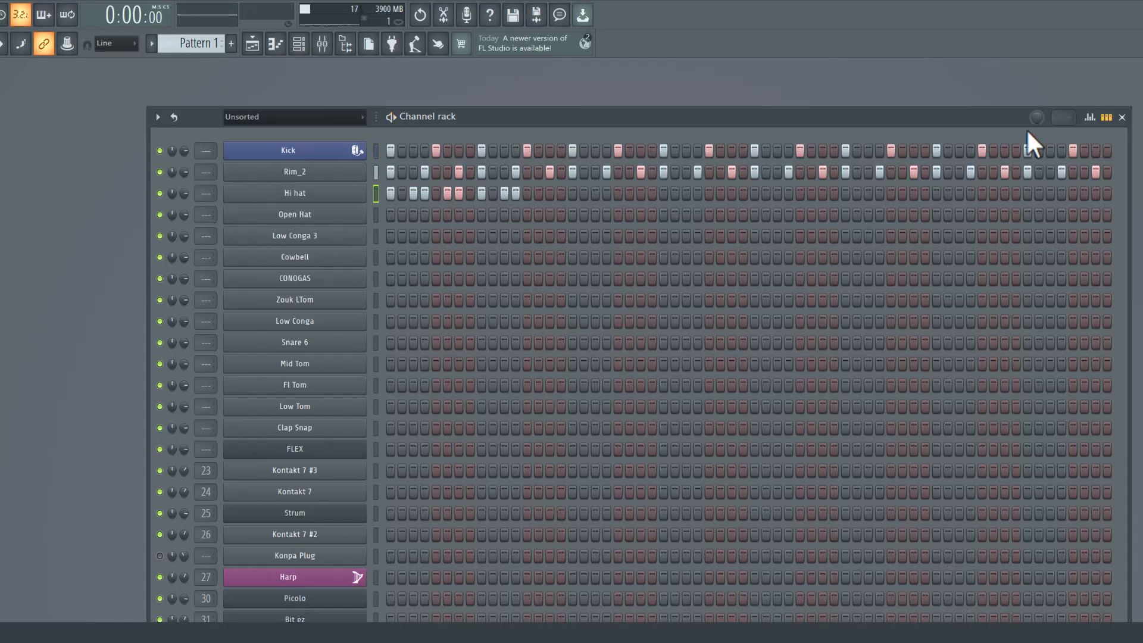
Step: Lower the velocity of the Hi hat hits on steps 3, 6 and 11 to make them ghost notes
{"action": "left_click", "coordinate": [1090, 117]}
{"action": "key", "text": "space"}
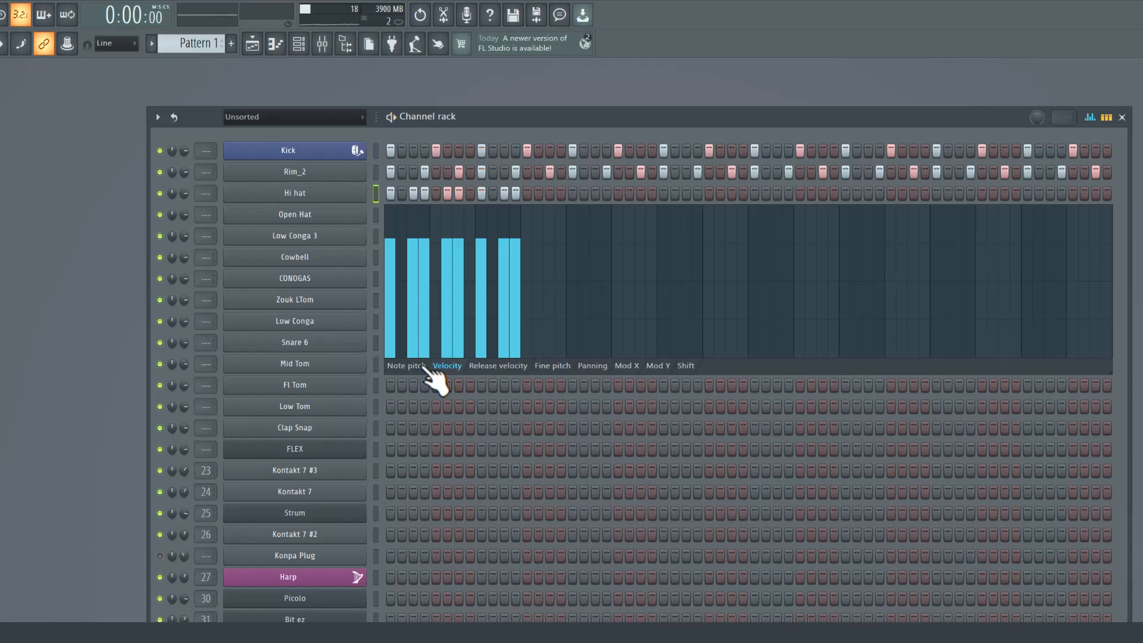
{"action": "left_click", "coordinate": [414, 322]}
{"action": "key", "text": "space"}
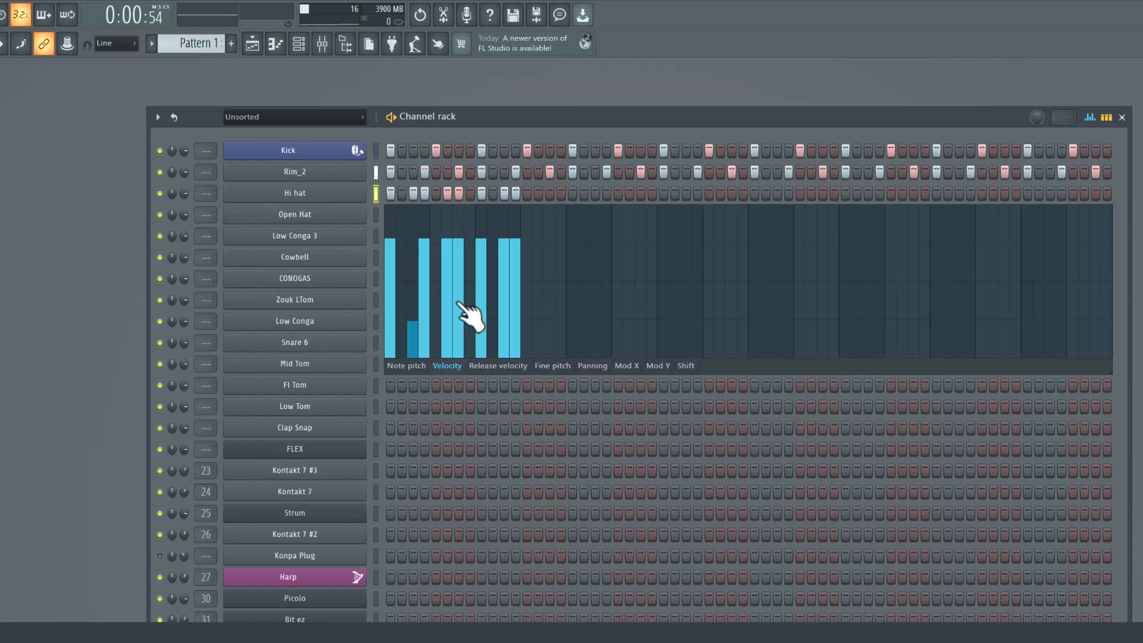
{"action": "left_click", "coordinate": [446, 325]}
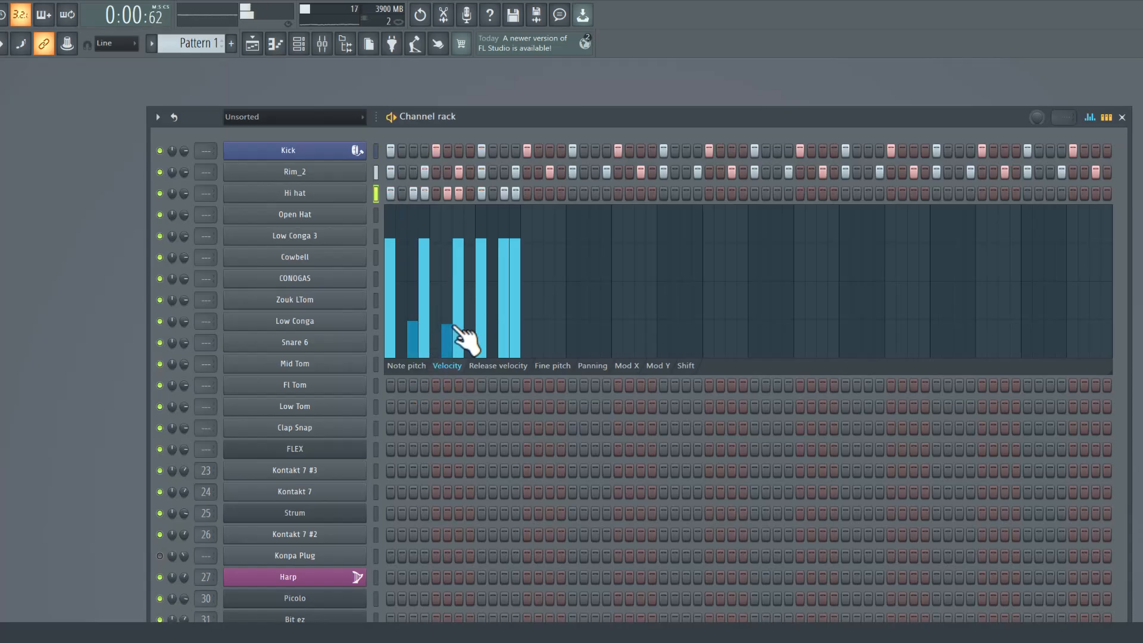
{"action": "left_click", "coordinate": [503, 330]}
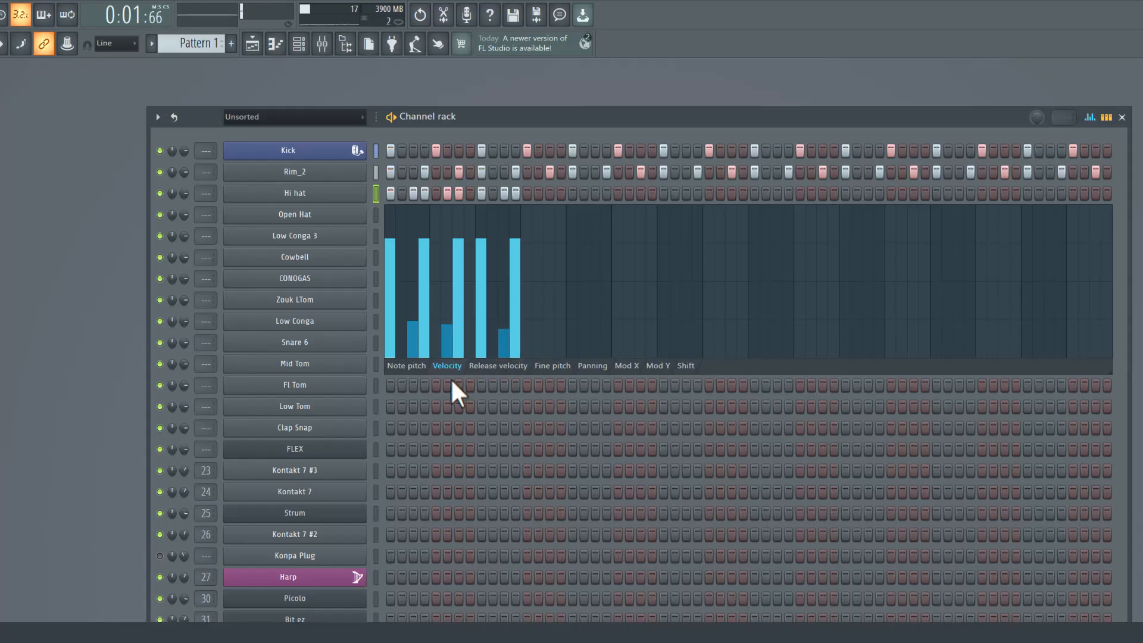
{"action": "key", "text": "space"}
{"action": "key", "text": "space"}
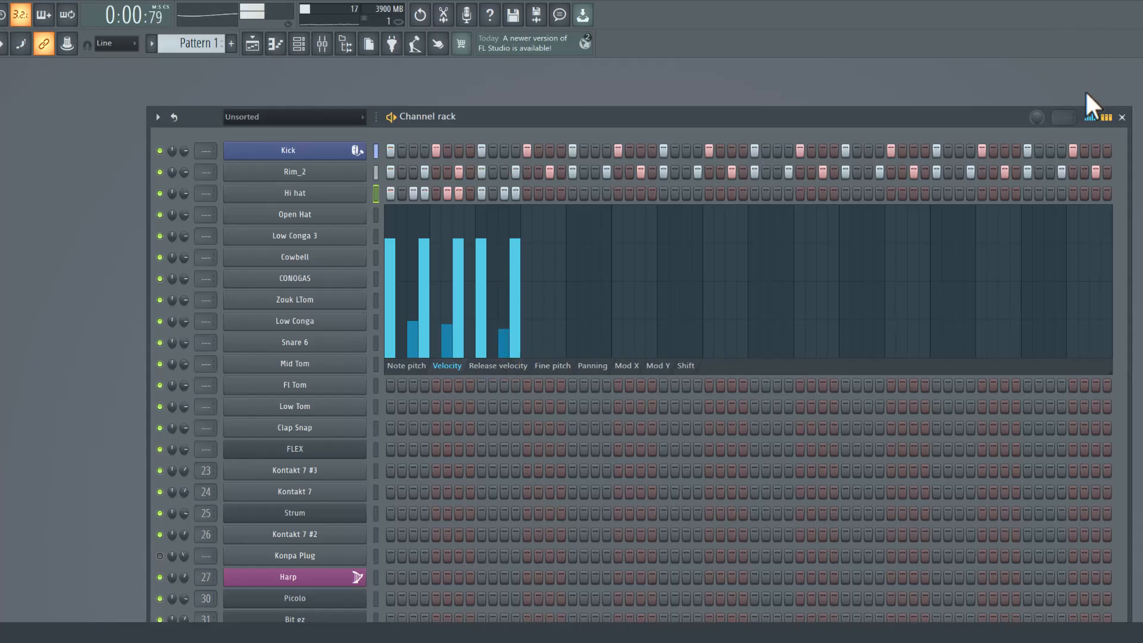
{"action": "left_click", "coordinate": [1090, 117]}
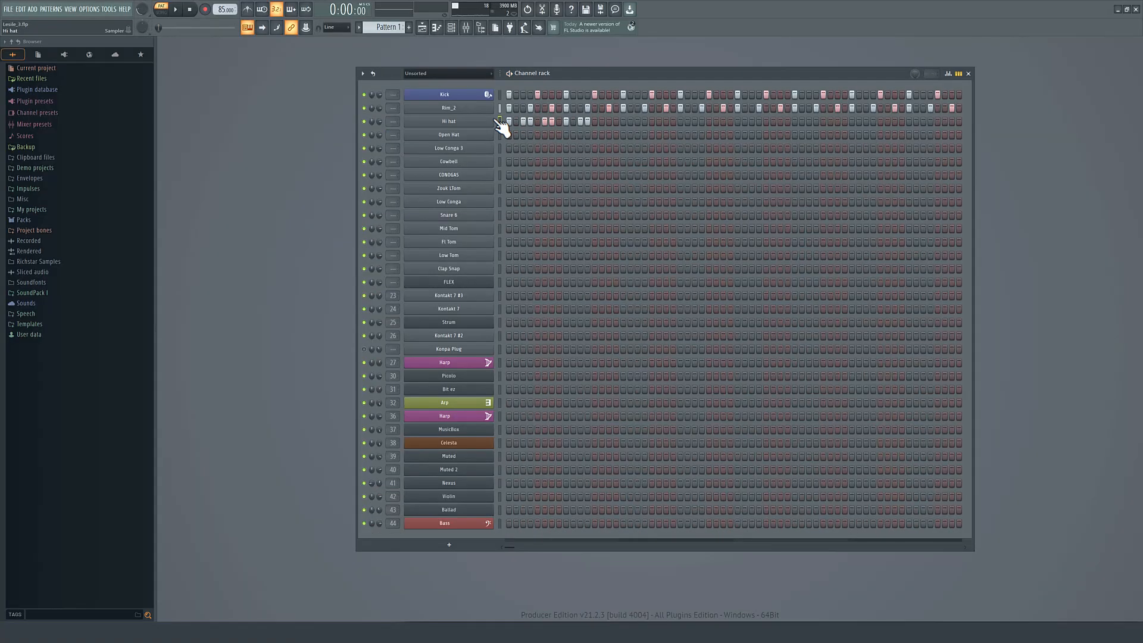
{"action": "right_click", "coordinate": [357, 193]}
{"action": "left_click", "coordinate": [396, 188]}
{"action": "key", "text": "ctrl+a"}
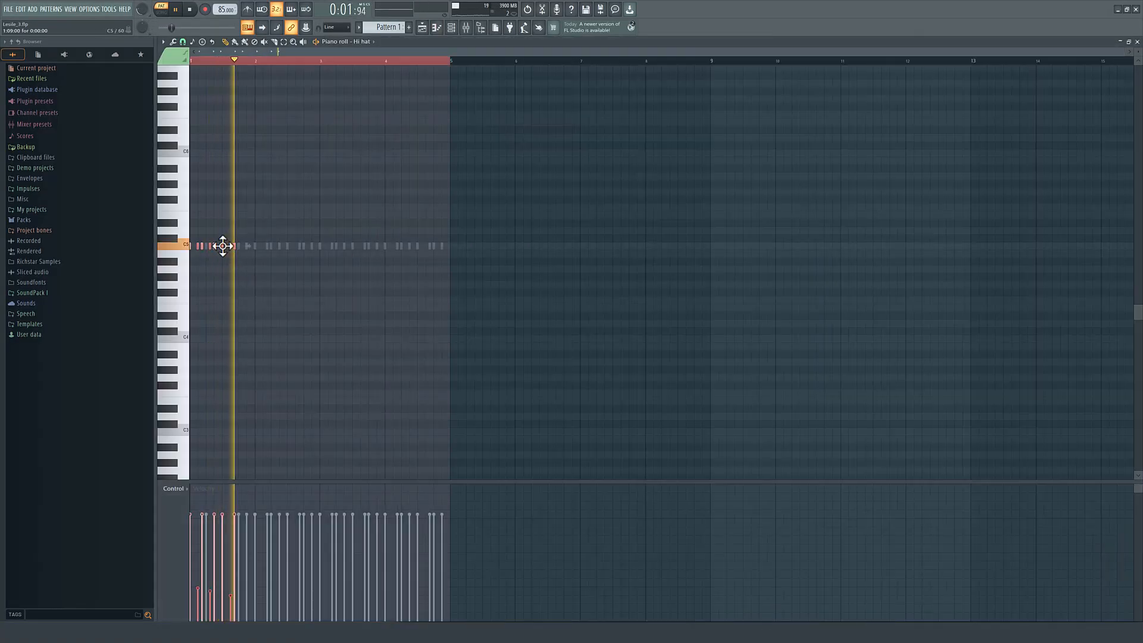
{"action": "key", "text": "F7"}
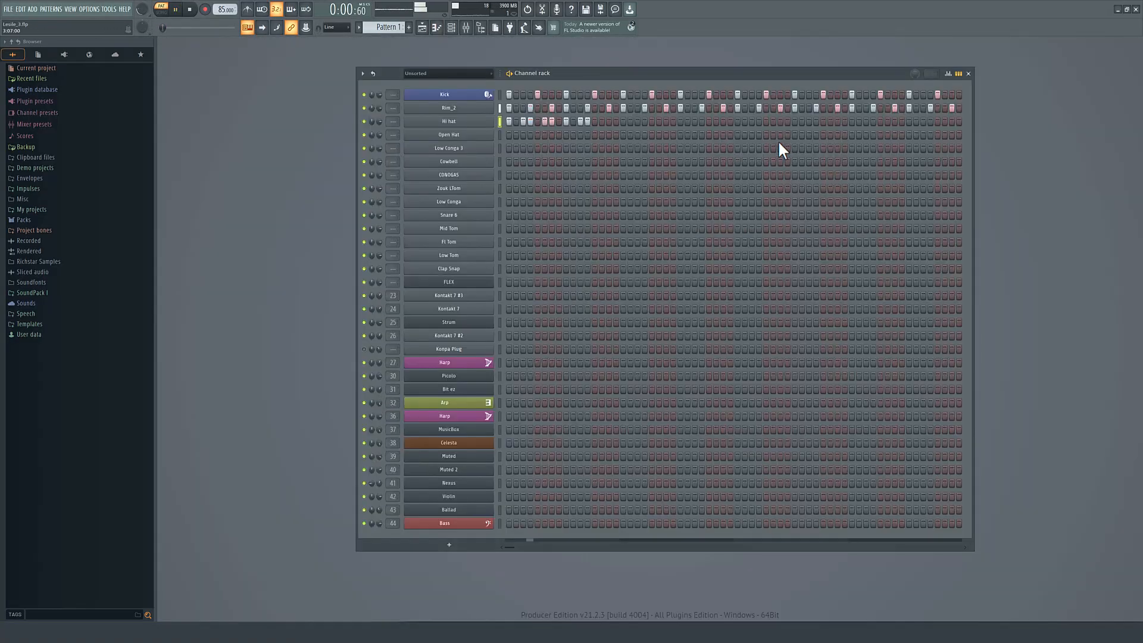
Step: Add Hi hat hits on steps 14 and 15, and reduce the velocity of the hits on steps 6 and 14
{"action": "left_click", "coordinate": [602, 122]}
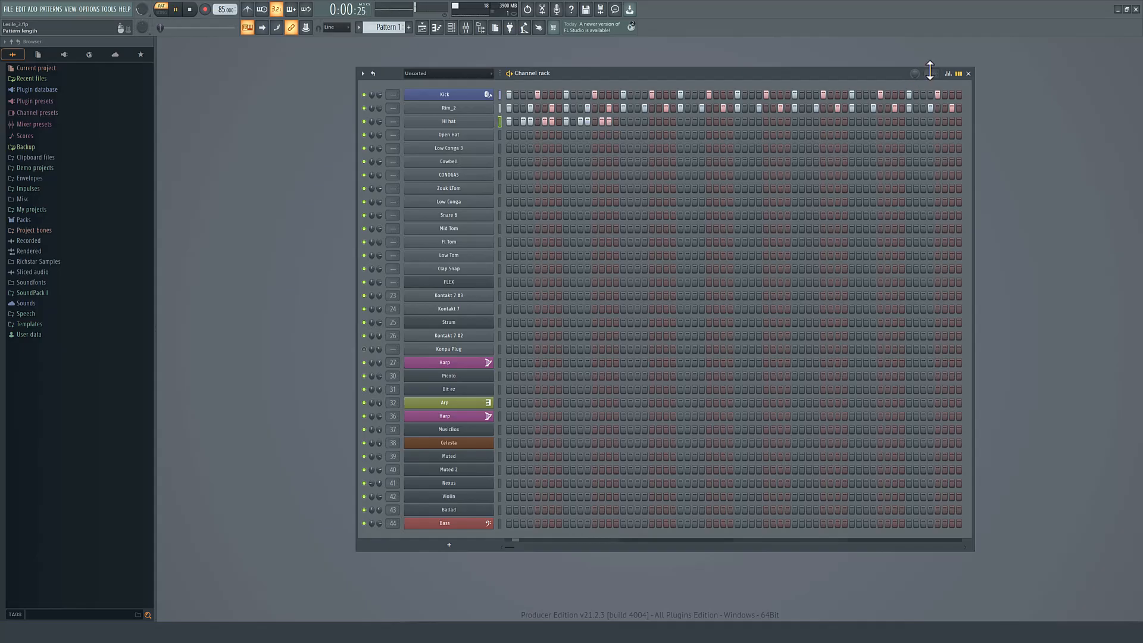
{"action": "left_click", "coordinate": [953, 75]}
{"action": "left_click", "coordinate": [603, 213]}
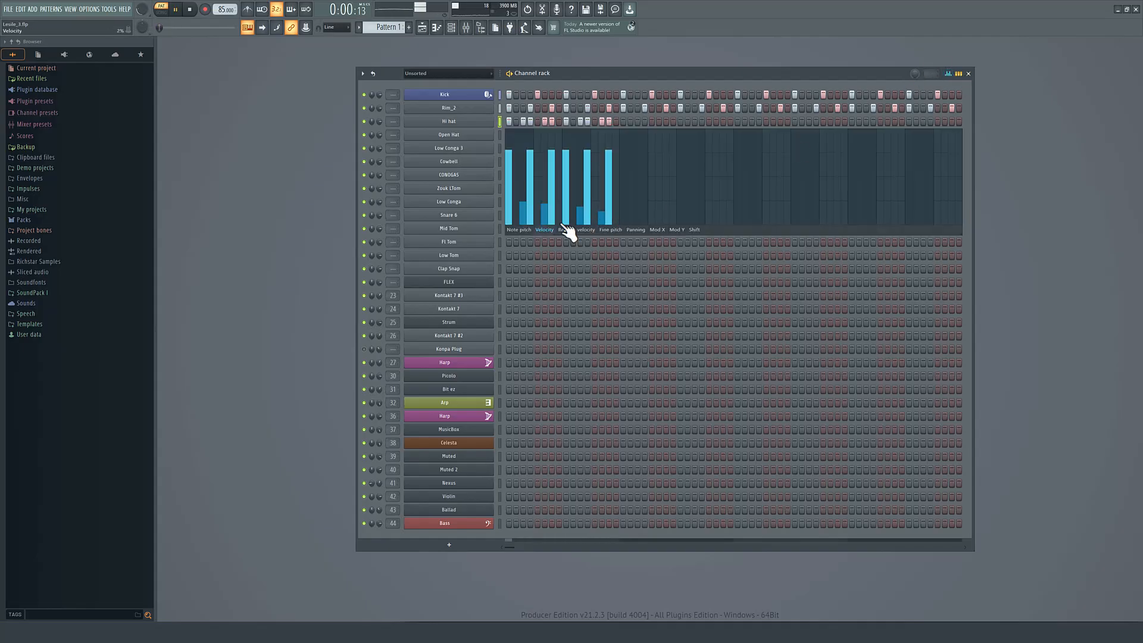
{"action": "left_click_drag", "start_coordinate": [540, 215], "coordinate": [549, 218]}
{"action": "left_click", "coordinate": [602, 208]}
{"action": "left_click", "coordinate": [958, 74]}
Step: Duplicate the Hi hat notes in the piano roll so the rhythm repeats across all four bars
{"action": "right_click", "coordinate": [476, 121]}
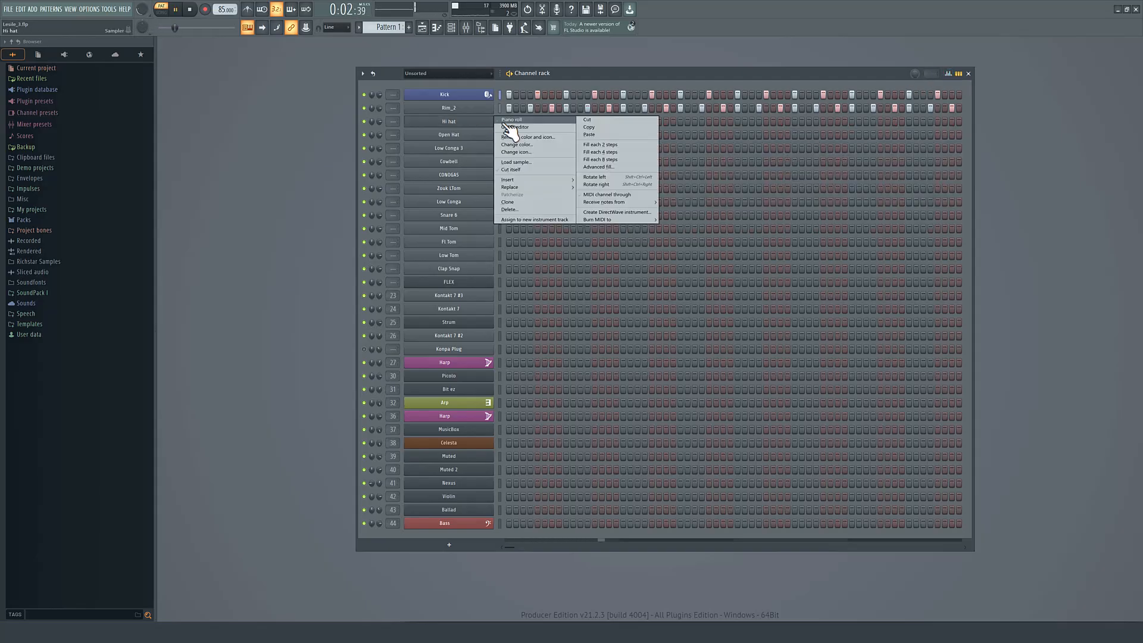
{"action": "left_click", "coordinate": [512, 120]}
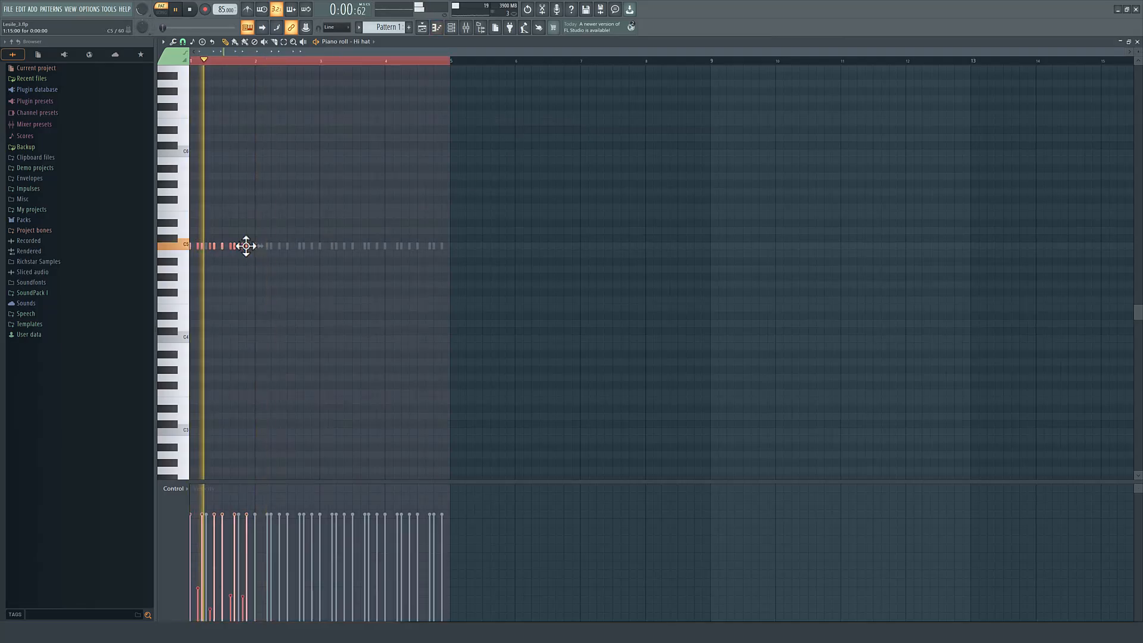
{"action": "left_click_drag", "start_coordinate": [283, 239], "coordinate": [421, 255]}
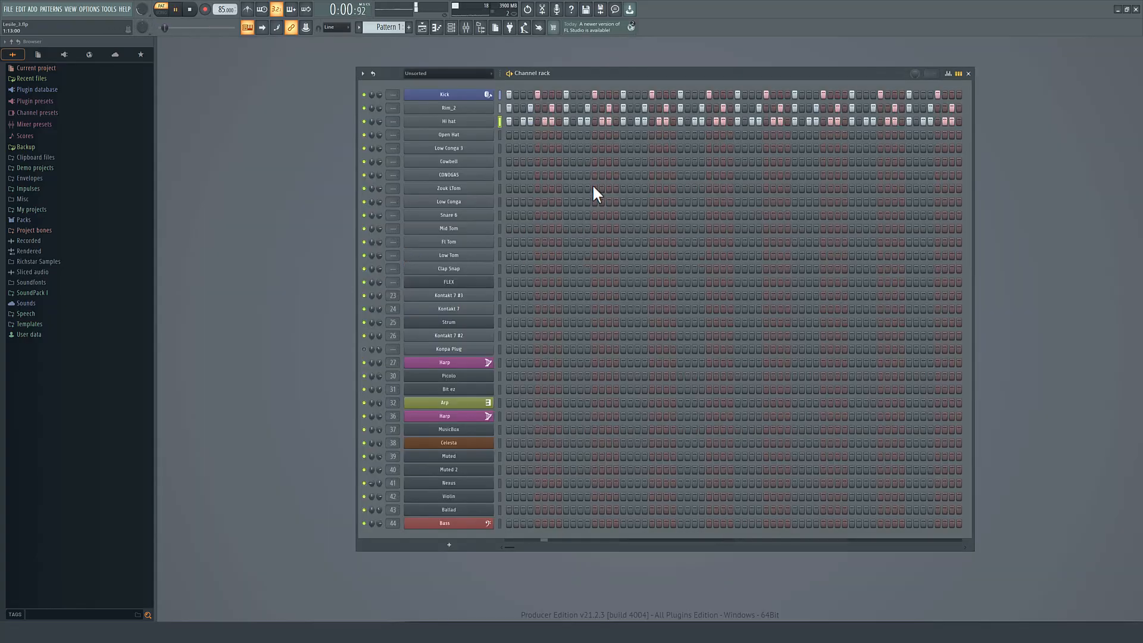
Step: Add Open Hat hits on steps 15 and 47 of the pattern
{"action": "left_click", "coordinate": [609, 134]}
{"action": "left_click", "coordinate": [838, 135]}
{"action": "key", "text": "space"}
Step: Program CONOGAS hits on steps 1, 2, 15, 18 and 30 through 34, checking them against playback
{"action": "left_click", "coordinate": [509, 175]}
{"action": "left_click", "coordinate": [516, 175]}
{"action": "key", "text": "space"}
{"action": "left_click", "coordinate": [609, 175]}
{"action": "key", "text": "space"}
{"action": "key", "text": "space"}
{"action": "left_click", "coordinate": [632, 175]}
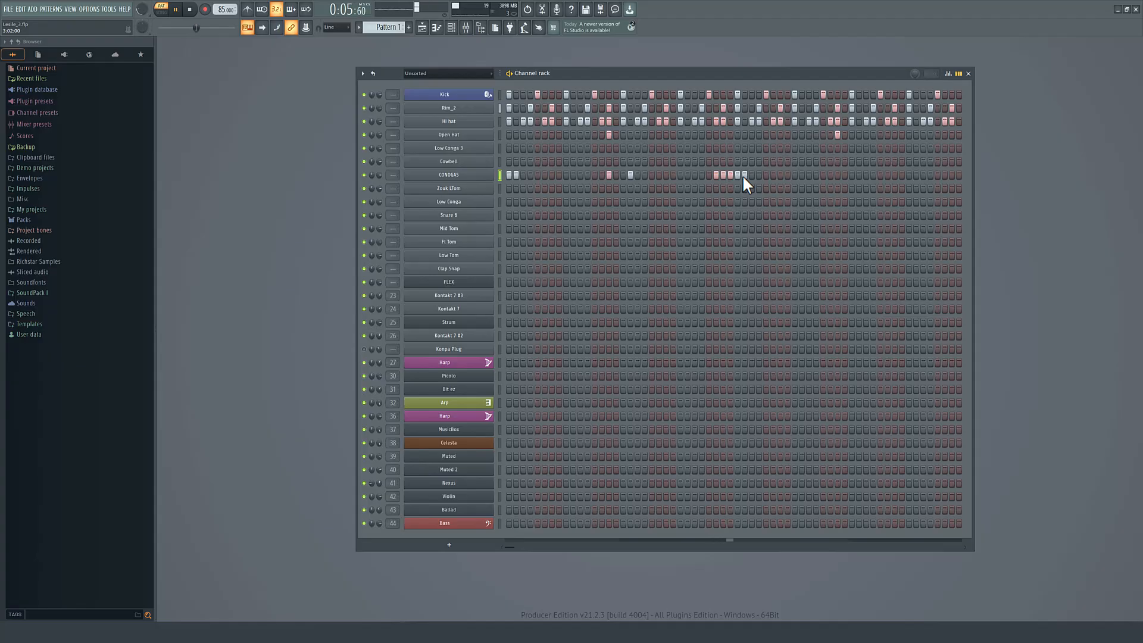
Step: Duplicate the CONOGAS phrase in the piano roll so it continues through the second half of the four-bar pattern
{"action": "right_click", "coordinate": [495, 175]}
{"action": "left_click", "coordinate": [509, 177]}
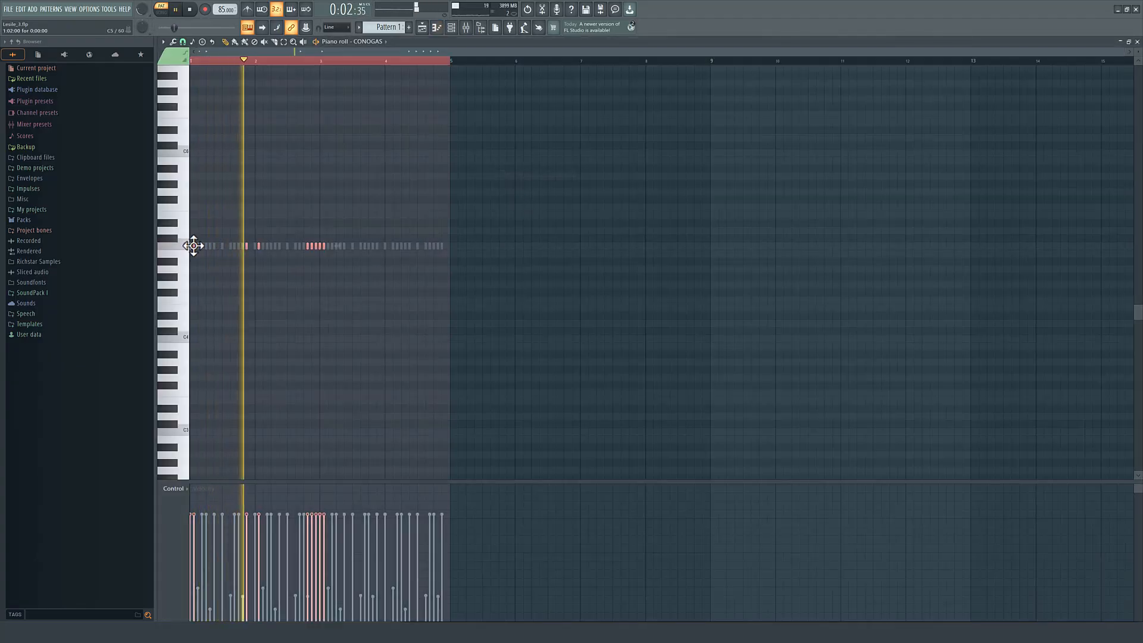
{"action": "key", "text": "ctrl+d"}
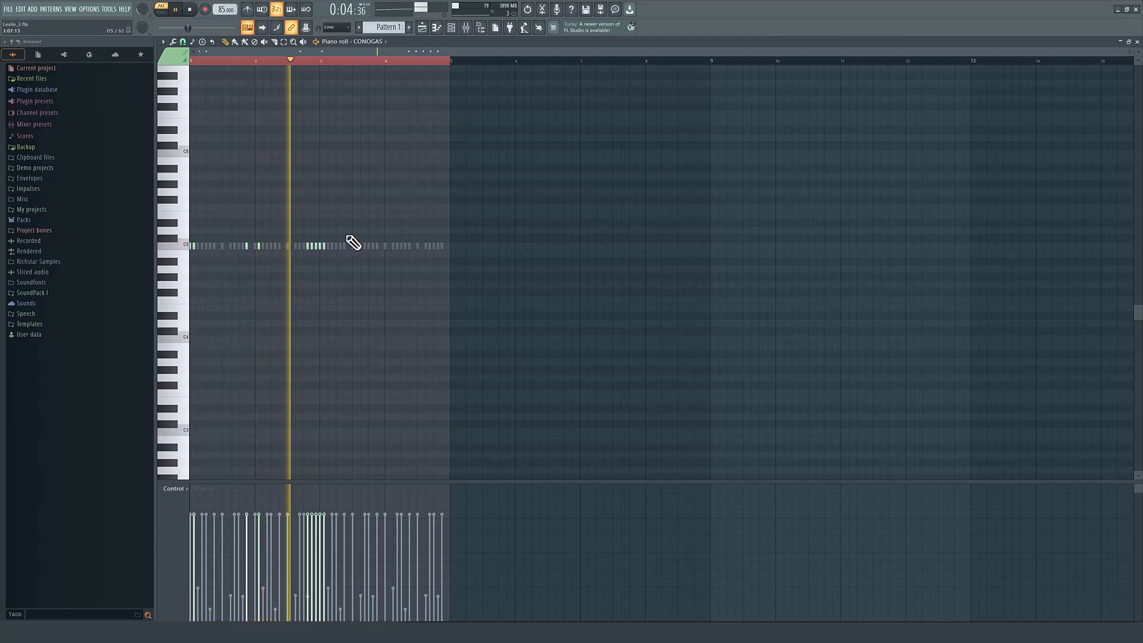
{"action": "left_click_drag", "start_coordinate": [347, 233], "coordinate": [377, 252]}
{"action": "key", "text": "ctrl+d"}
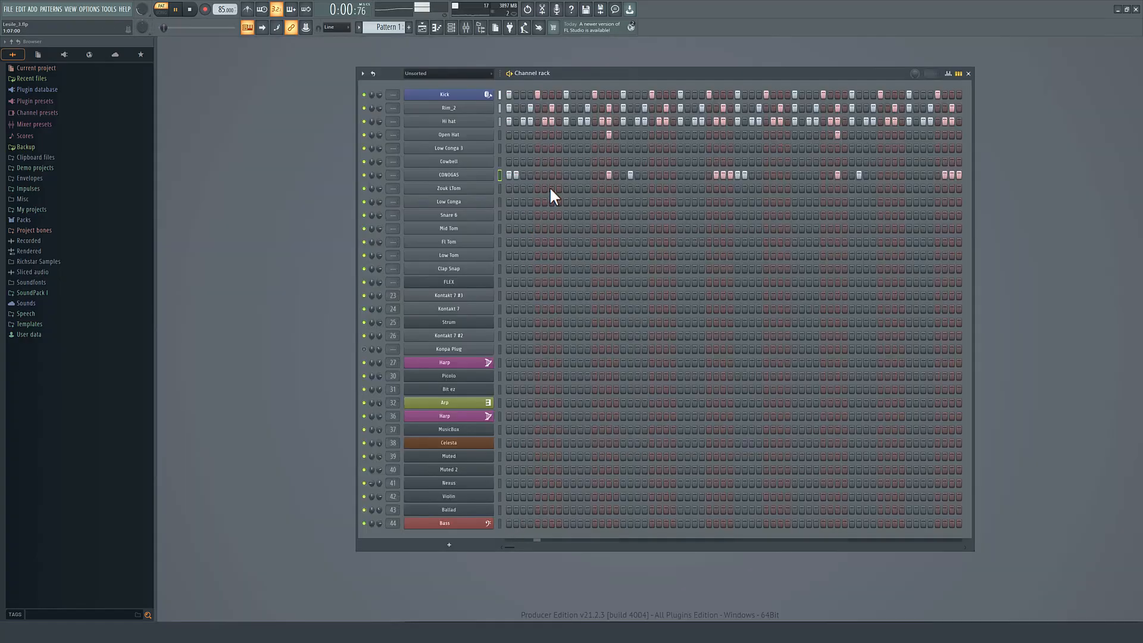
Step: Program Zouk LTom hits on every eighth step from step 7 through step 63
{"action": "left_click", "coordinate": [551, 189]}
{"action": "left_click", "coordinate": [609, 189]}
{"action": "left_click", "coordinate": [666, 188]}
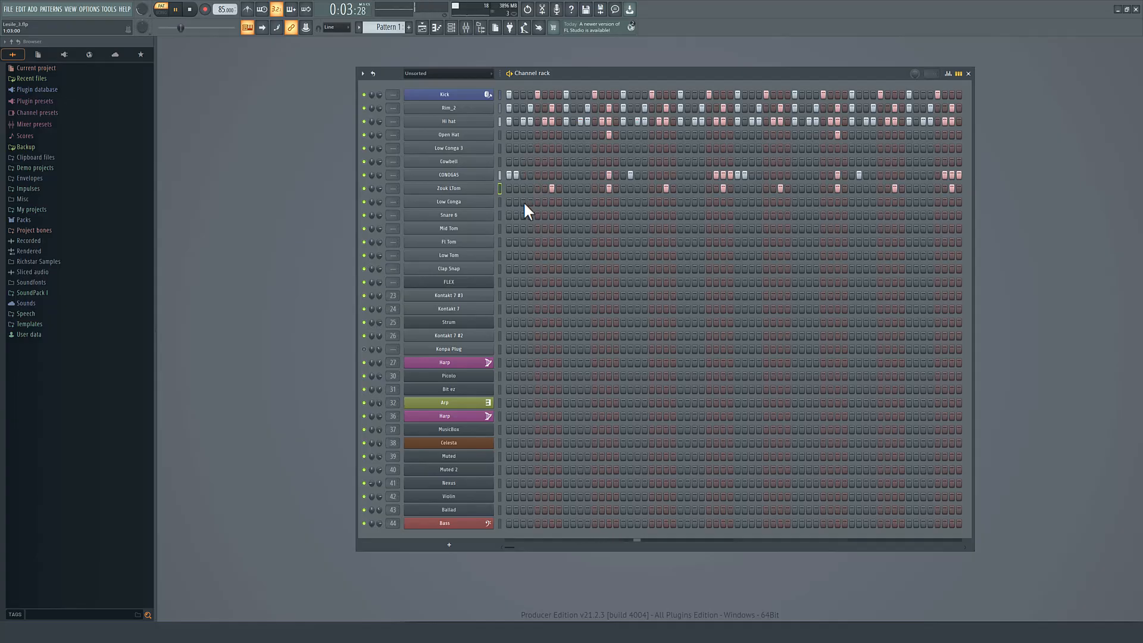
Step: Add Low Conga hits on steps 11, 27, 43 and 59
{"action": "left_click", "coordinate": [579, 202]}
{"action": "left_click", "coordinate": [752, 201]}
{"action": "left_click", "coordinate": [810, 201]}
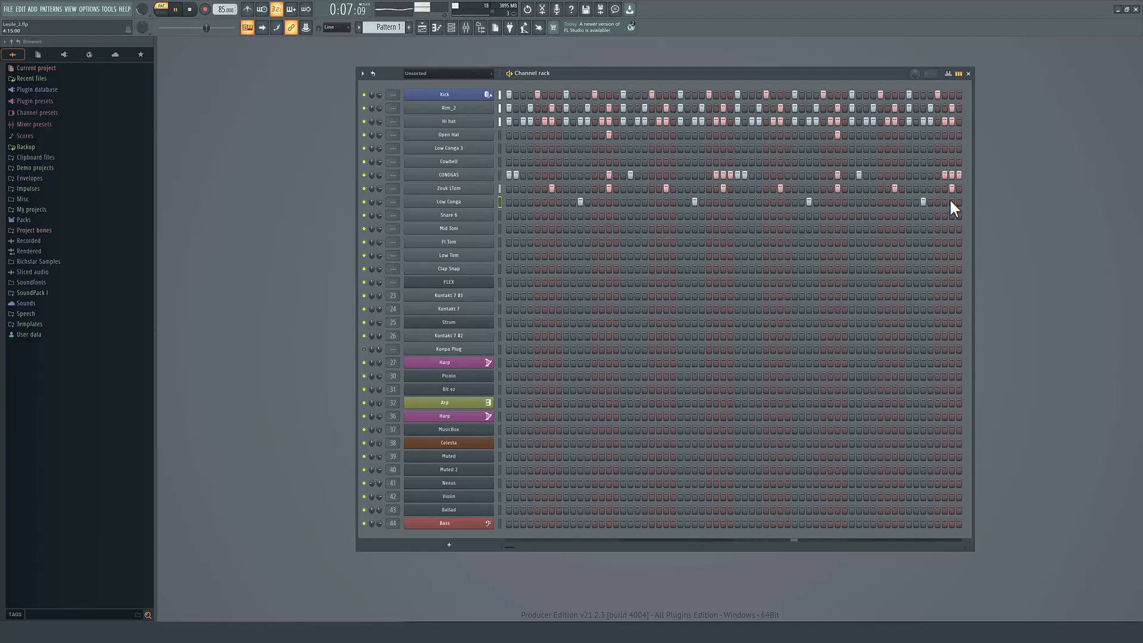
Step: Audition samples in the Percussion folder of Richstar Samples and load High Conga 2 onto the Low Conga channel
{"action": "left_click", "coordinate": [37, 221]}
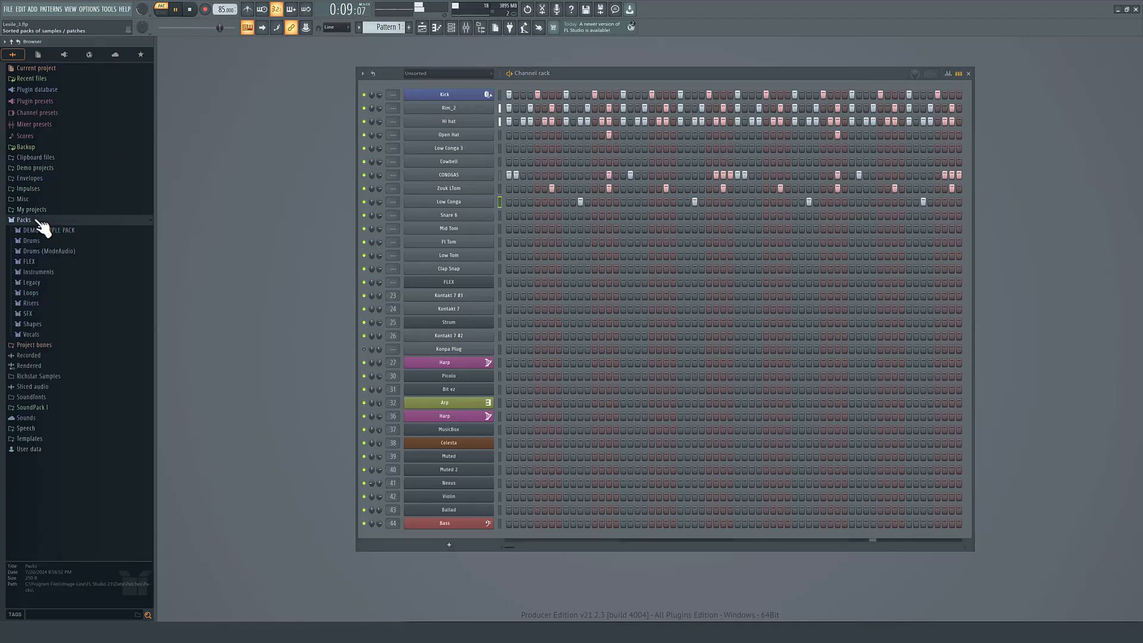
{"action": "left_click", "coordinate": [43, 377]}
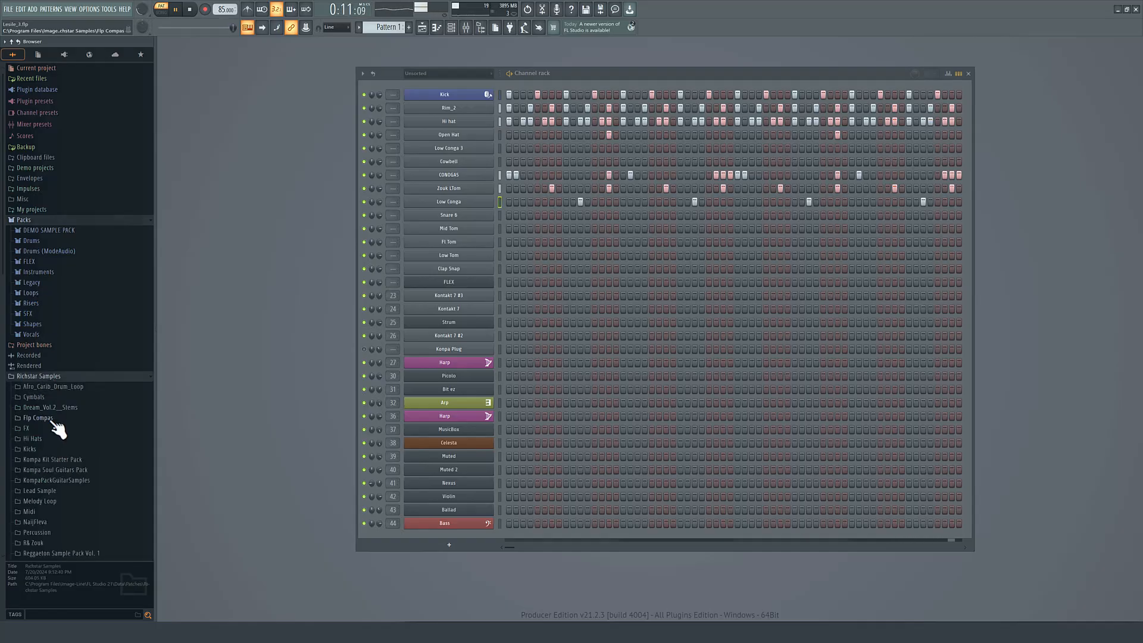
{"action": "left_click", "coordinate": [47, 532]}
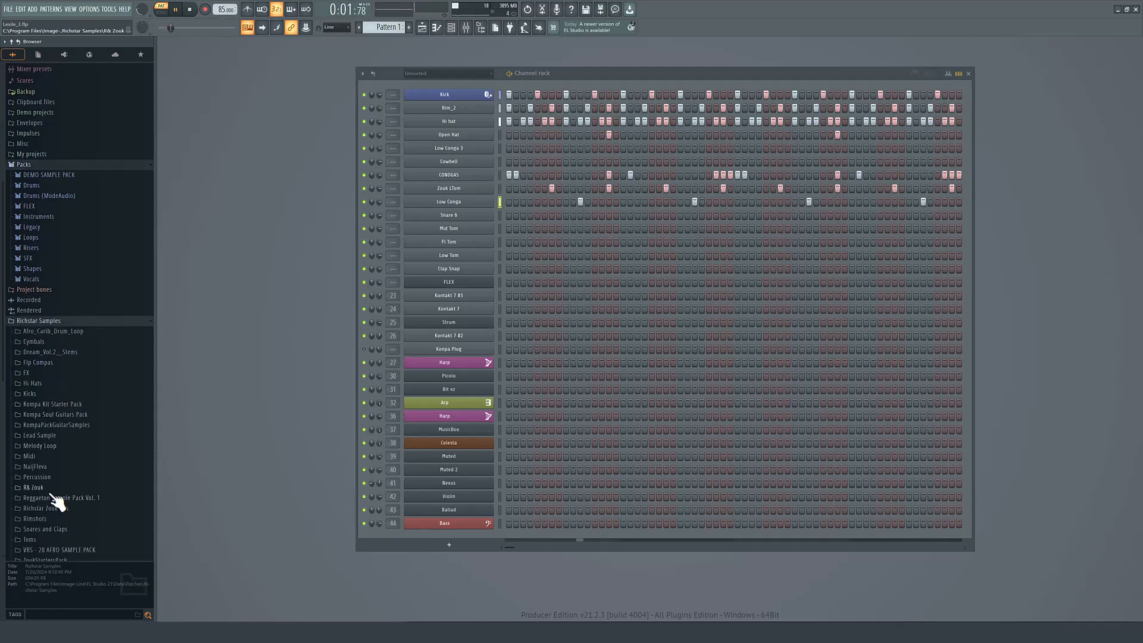
{"action": "left_click", "coordinate": [47, 373]}
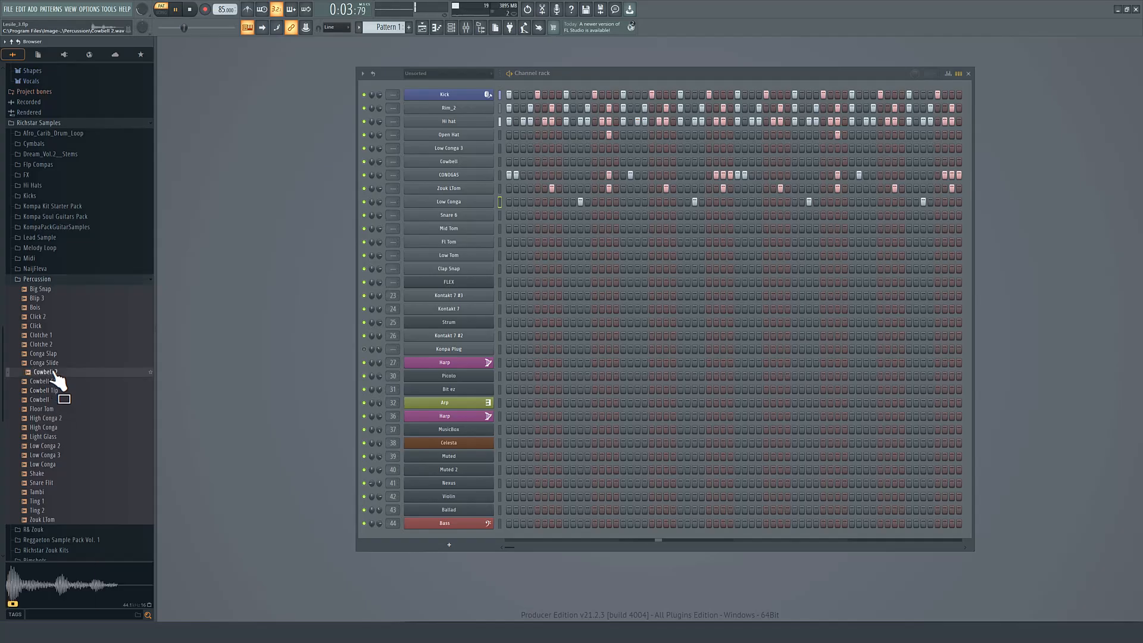
{"action": "left_click", "coordinate": [48, 418]}
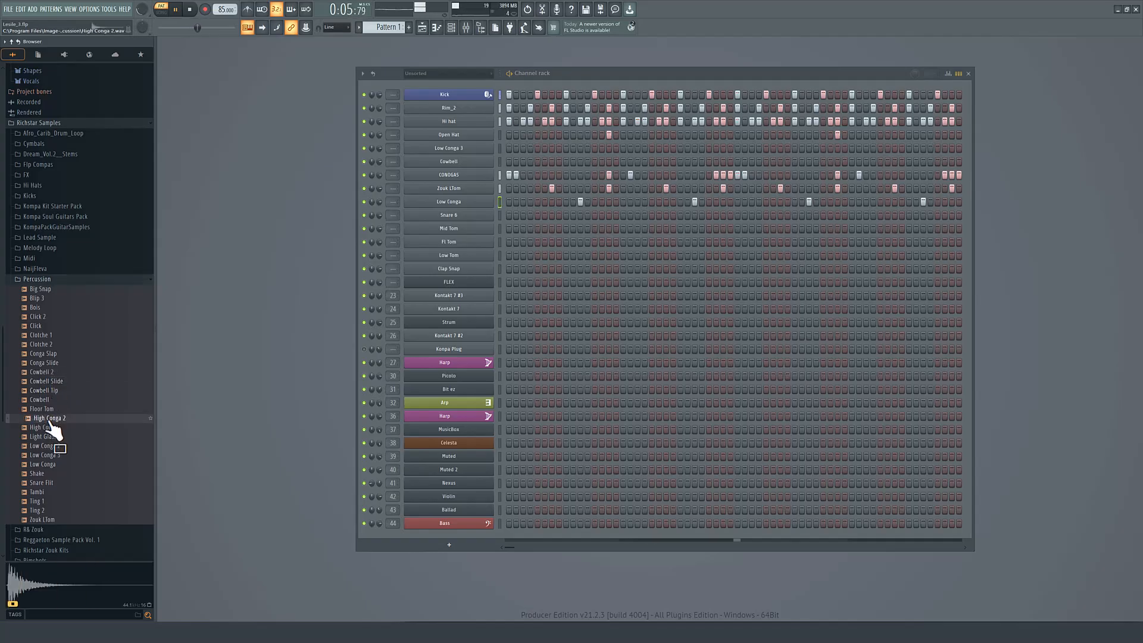
{"action": "left_click_drag", "start_coordinate": [50, 420], "coordinate": [467, 202]}
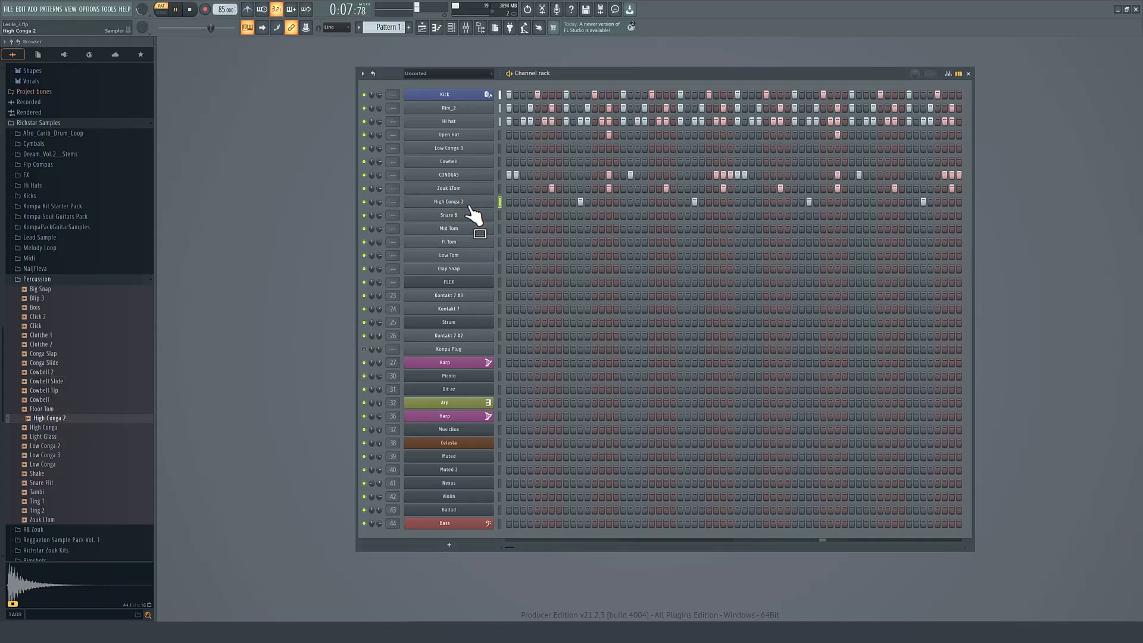
Step: Replace the High Conga 2 sample with High Conga and set that channel's volume to 72%
{"action": "left_click_drag", "start_coordinate": [379, 202], "coordinate": [379, 209]}
{"action": "left_click_drag", "start_coordinate": [47, 436], "coordinate": [472, 201]}
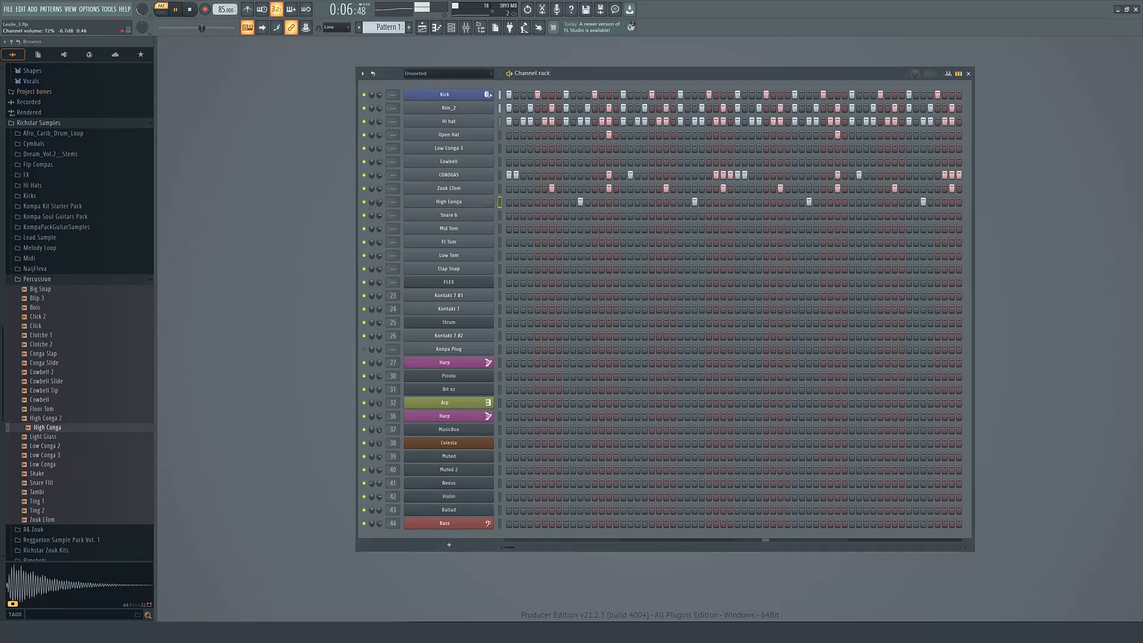
{"action": "left_click", "coordinate": [26, 279]}
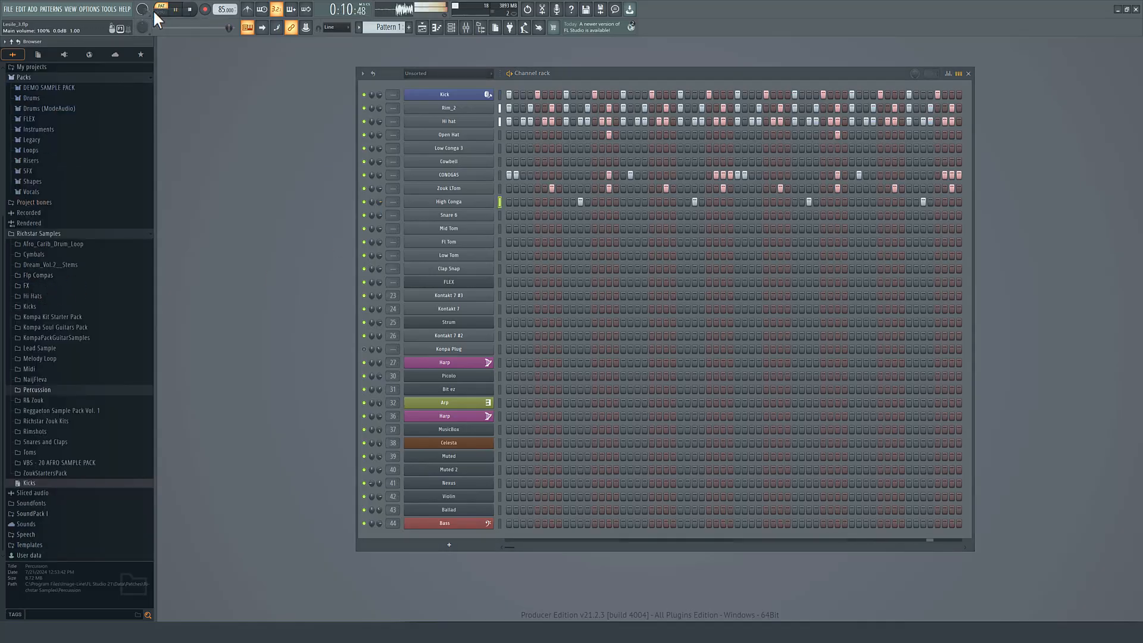
Step: Lower the main volume to 93% and restart playback of the pattern
{"action": "left_click_drag", "start_coordinate": [141, 9], "coordinate": [141, 16]}
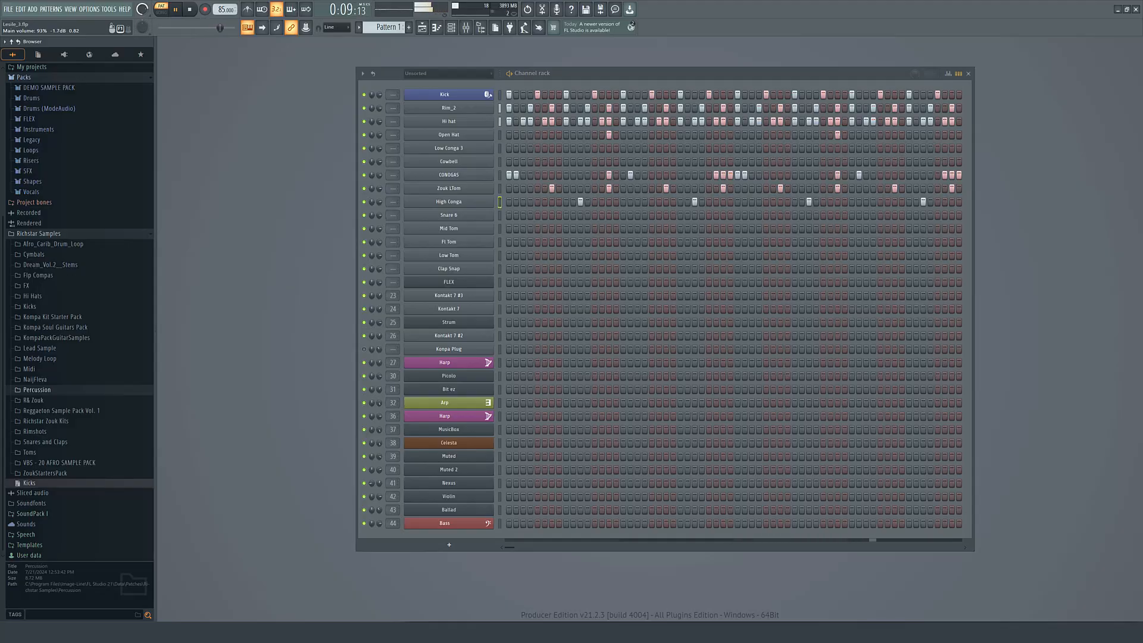
{"action": "key", "text": "space"}
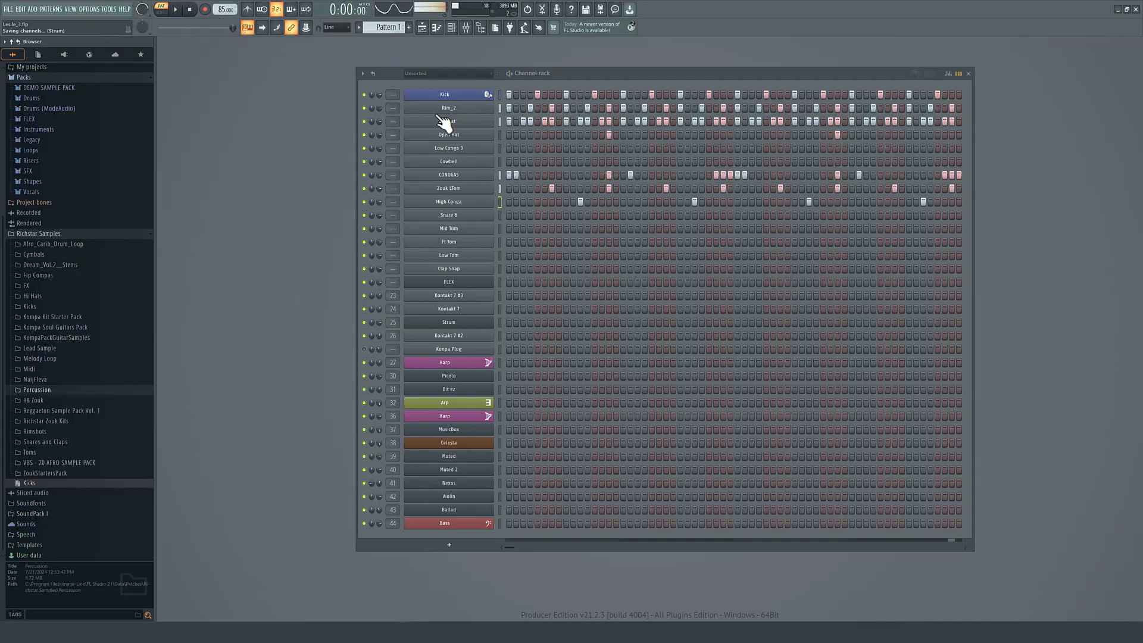
{"action": "key", "text": "space"}
Step: Mute the Kick, Rim_2, Hi hat and High Conga channels and restart playback
{"action": "left_click_drag", "start_coordinate": [364, 95], "coordinate": [364, 108]}
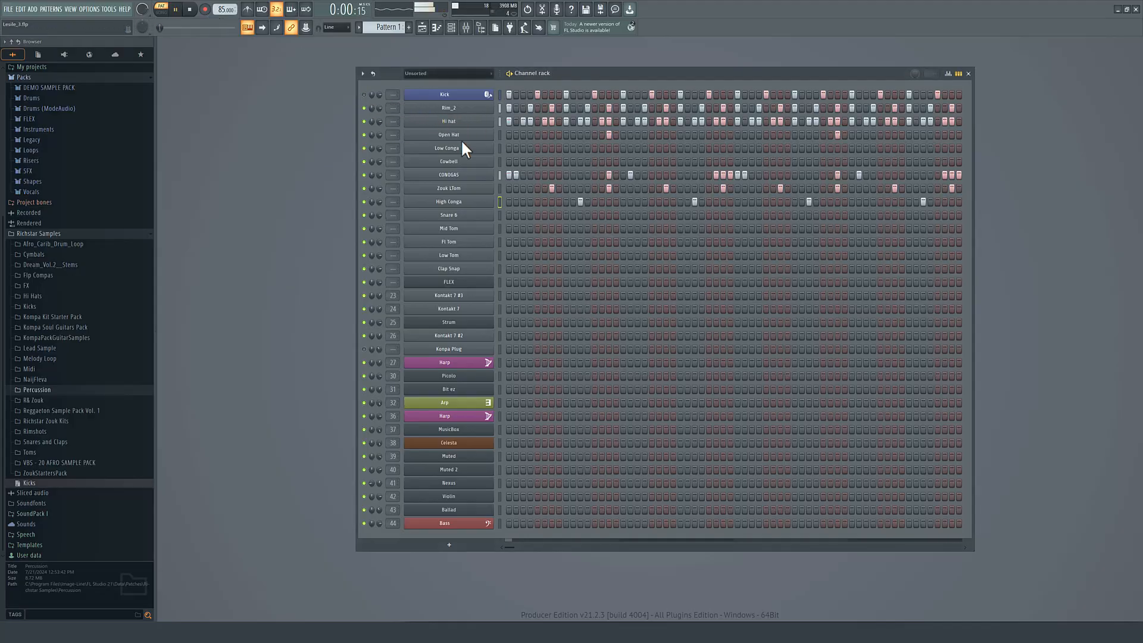
{"action": "left_click", "coordinate": [366, 121]}
{"action": "key", "text": "space"}
{"action": "key", "text": "space"}
Step: Program Cowbell hits on steps 1, 4, 5, 9, 11 and 13
{"action": "left_click", "coordinate": [509, 161]}
{"action": "left_click", "coordinate": [538, 161]}
{"action": "key", "text": "space"}
{"action": "left_click", "coordinate": [566, 161]}
{"action": "left_click", "coordinate": [580, 161]}
{"action": "left_click", "coordinate": [595, 160]}
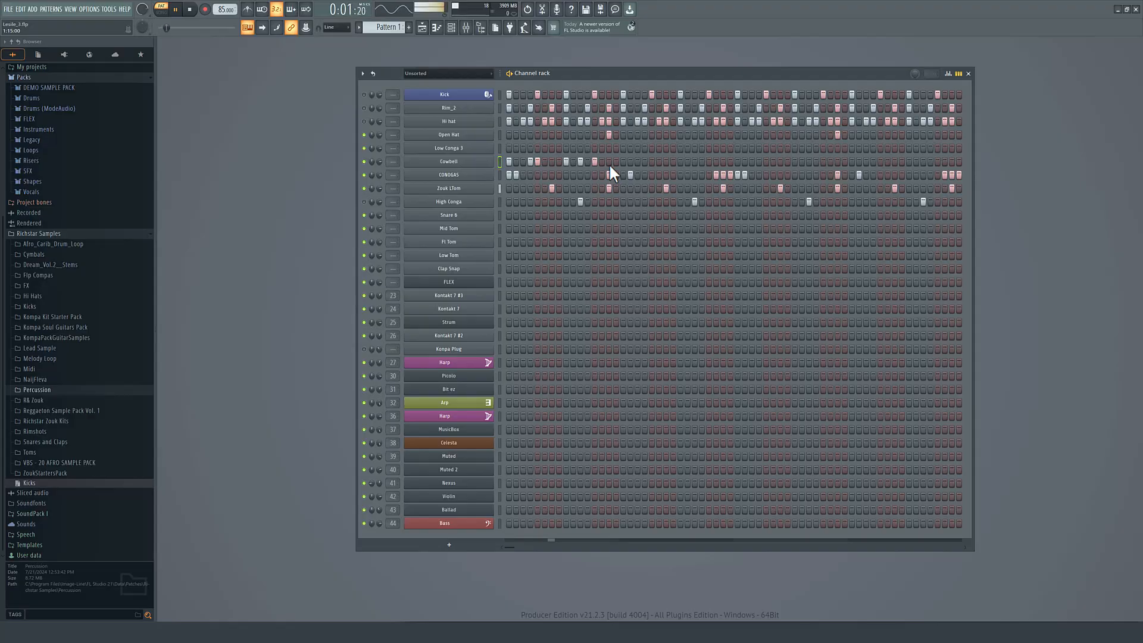
Step: Duplicate the Cowbell notes in the piano roll across all four bars and return to the channel rack
{"action": "right_click", "coordinate": [490, 162]}
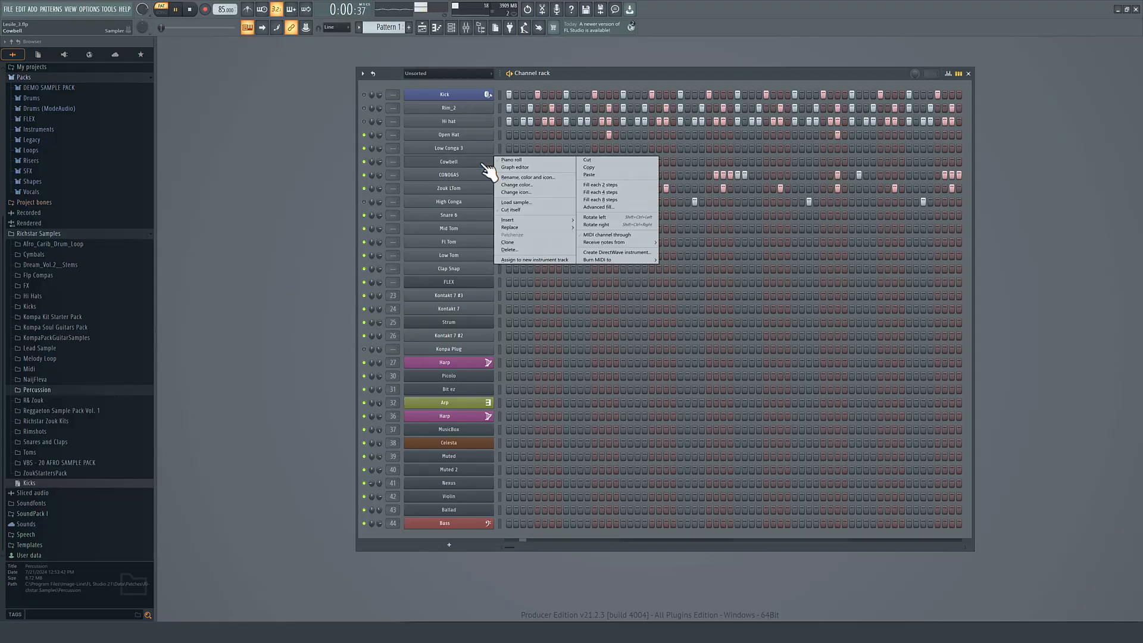
{"action": "left_click", "coordinate": [509, 166]}
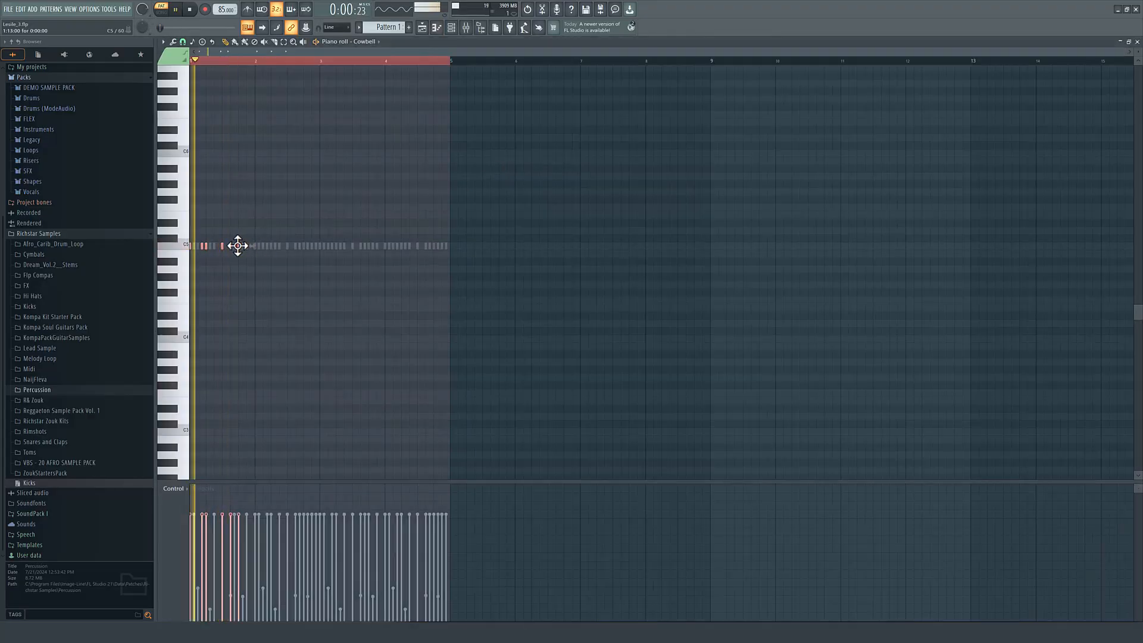
{"action": "left_click_drag", "start_coordinate": [237, 244], "coordinate": [415, 255]}
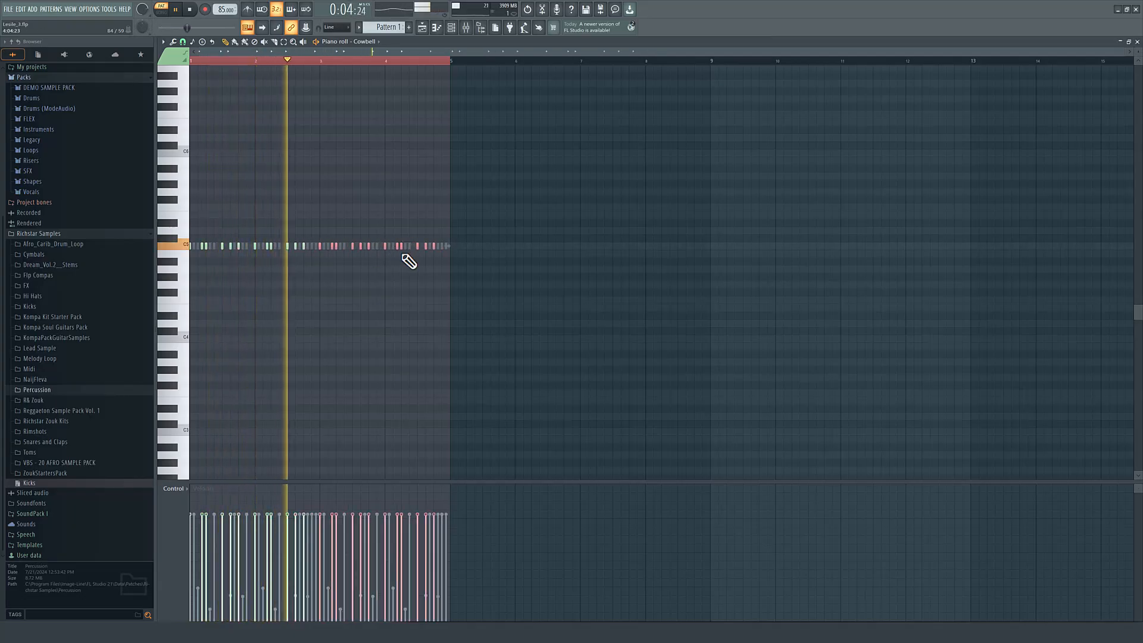
{"action": "key", "text": "F7"}
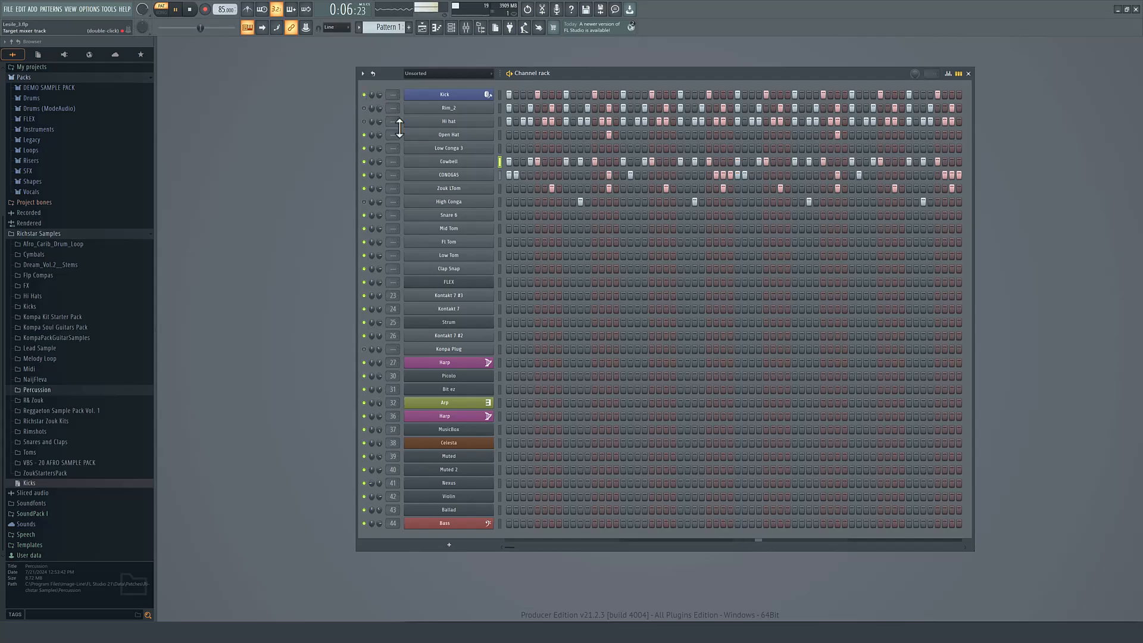
Step: Enable Normalize on the Cowbell sample and bring the channel rack back to the front
{"action": "left_click", "coordinate": [457, 163]}
{"action": "left_click", "coordinate": [384, 232]}
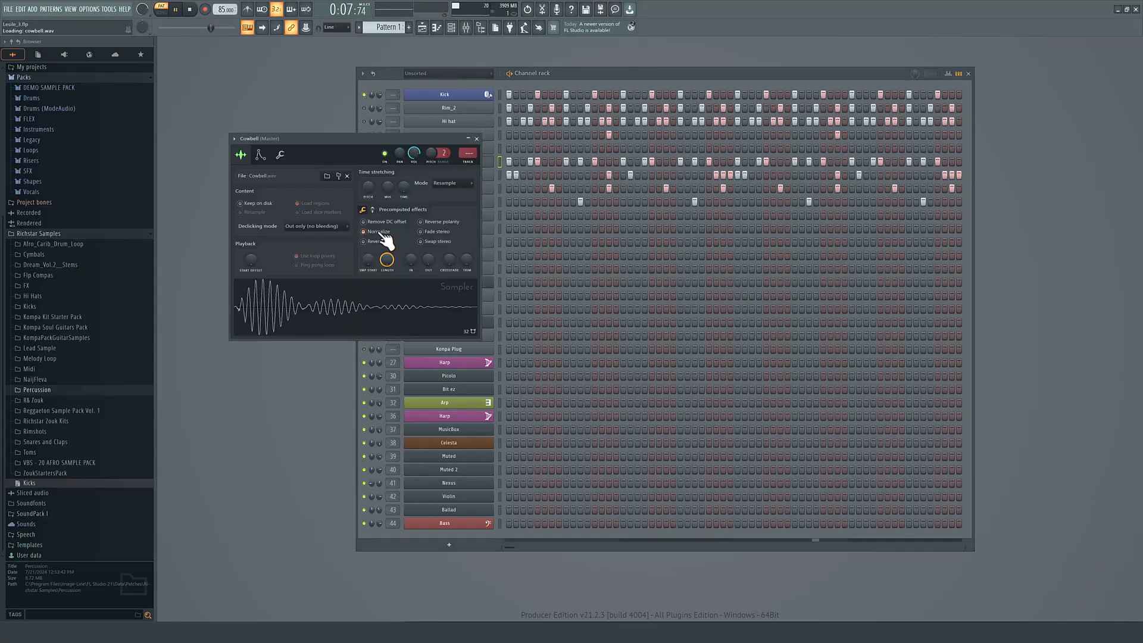
{"action": "left_click", "coordinate": [467, 97]}
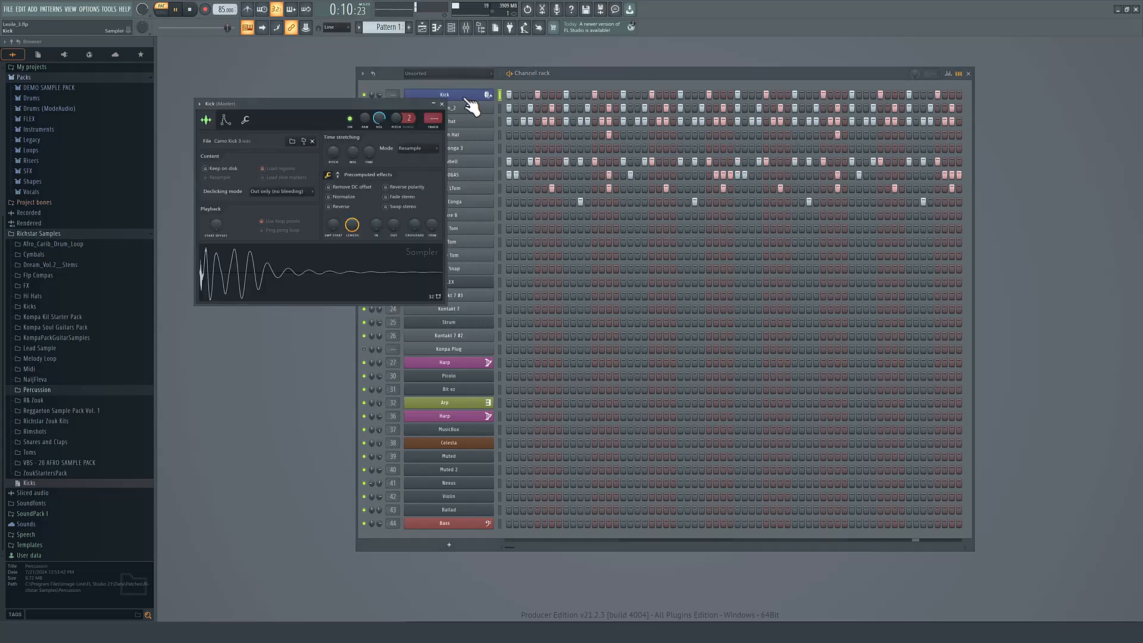
{"action": "left_click", "coordinate": [600, 73]}
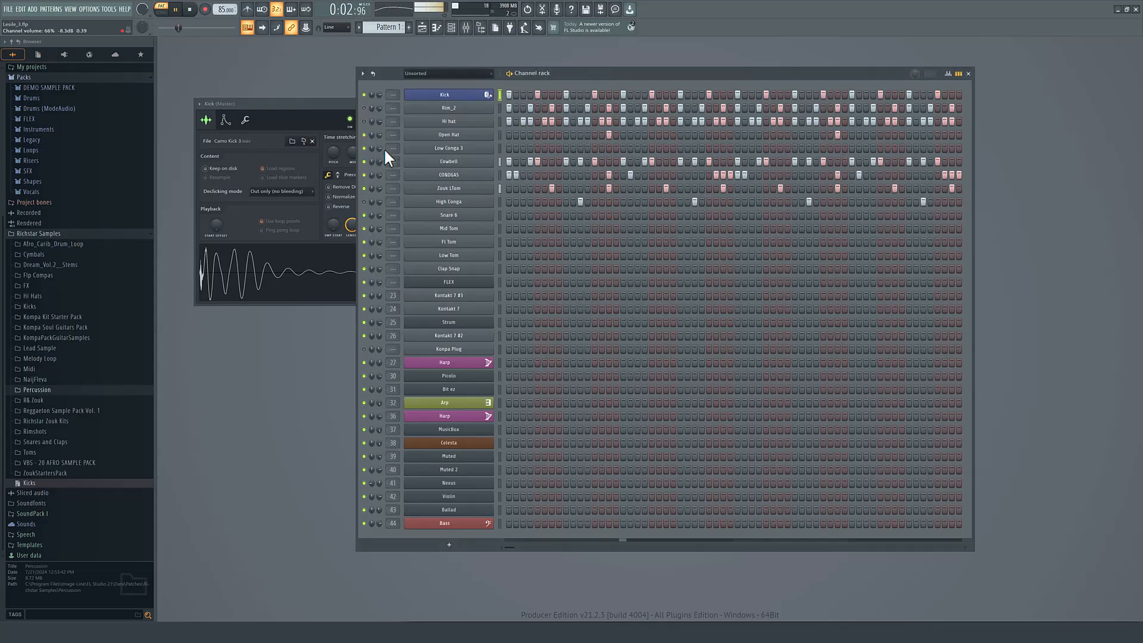
Step: Enable Normalize on the Kick sample, set its Mod X filter frequency to 77%, and close its settings
{"action": "left_click", "coordinate": [451, 100]}
{"action": "left_click", "coordinate": [451, 100]}
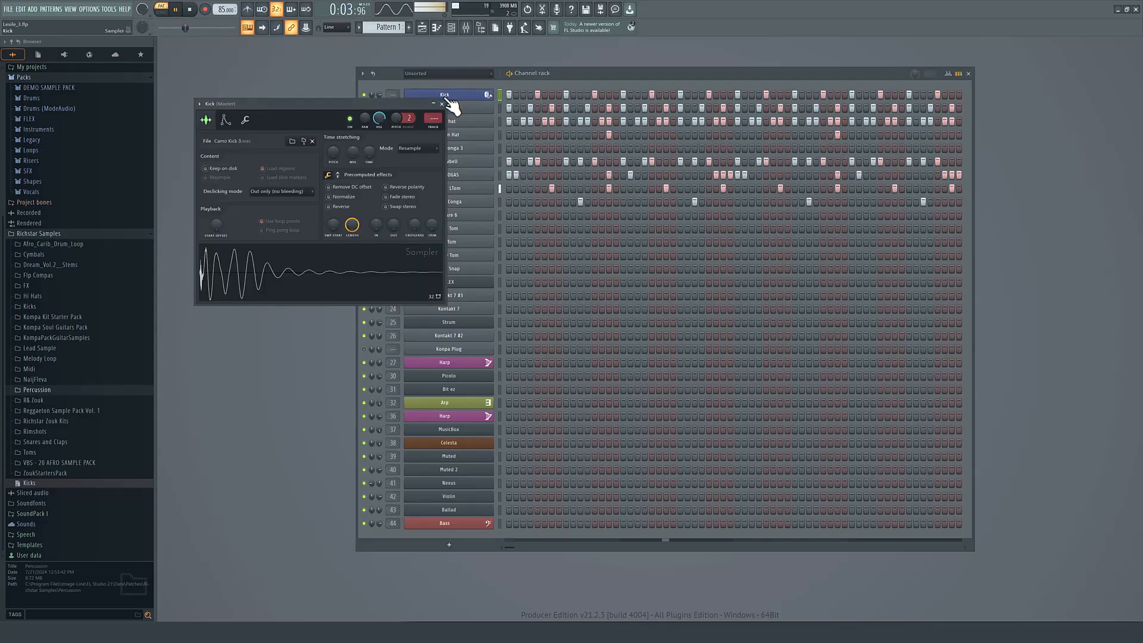
{"action": "left_click", "coordinate": [346, 197]}
{"action": "left_click_drag", "start_coordinate": [348, 105], "coordinate": [584, 191]}
{"action": "left_click", "coordinate": [462, 209]}
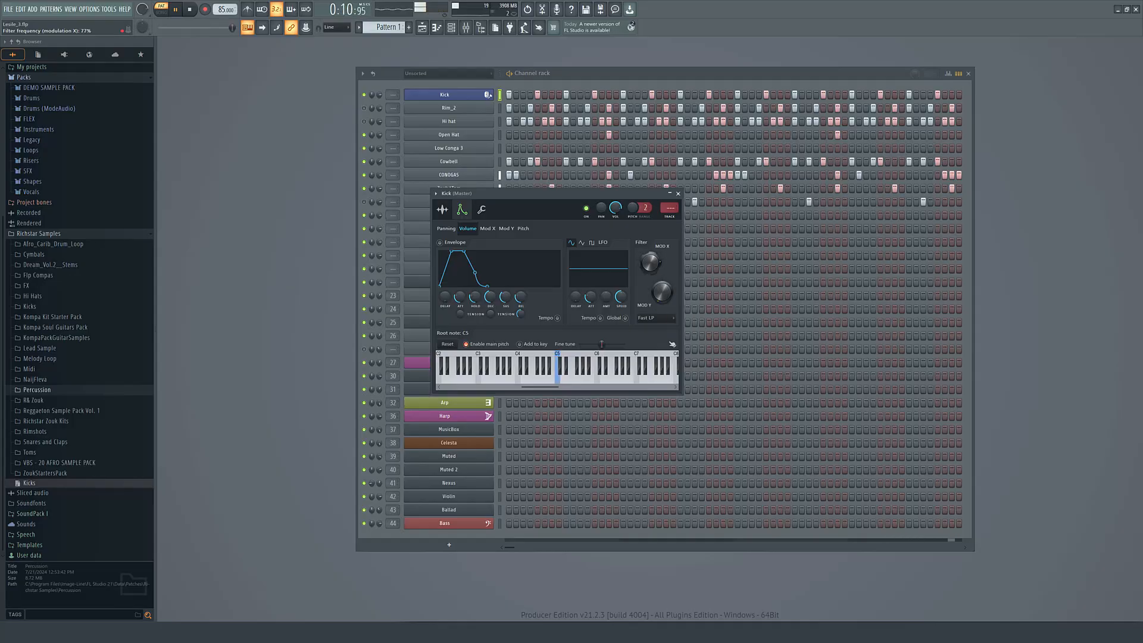
{"action": "left_click", "coordinate": [678, 194]}
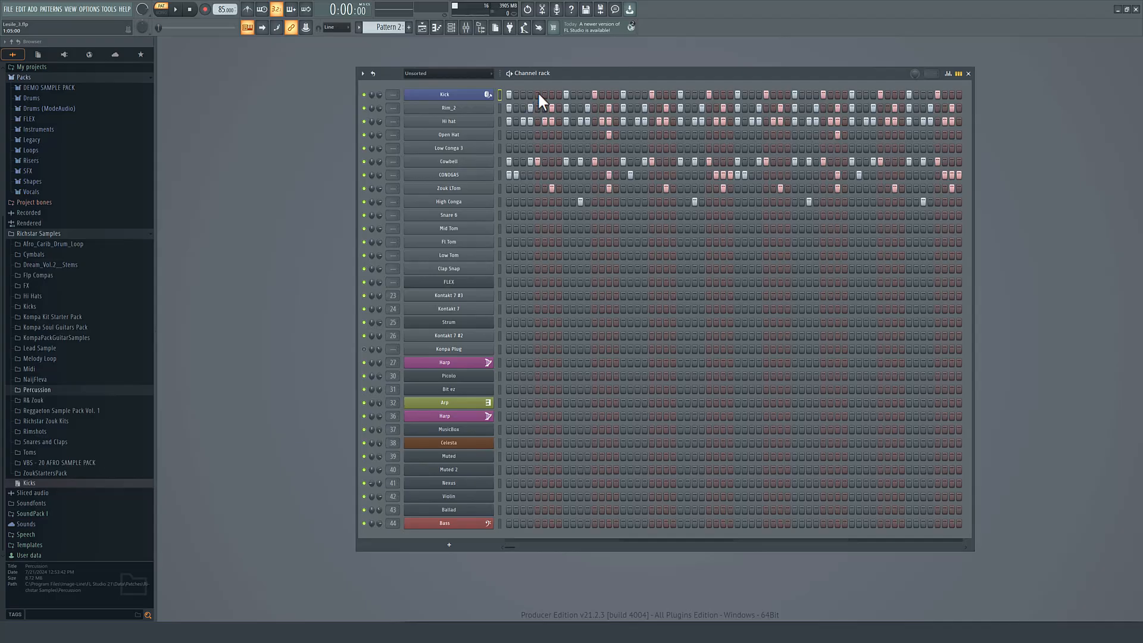
Step: Clear all the Kick hits from Pattern 2 while checking the groove in playback
{"action": "left_click", "coordinate": [538, 94]}
{"action": "key", "text": "space"}
{"action": "key", "text": "space"}
{"action": "key", "text": "space"}
{"action": "key", "text": "space"}
{"action": "left_click_drag", "start_coordinate": [508, 94], "coordinate": [983, 82]}
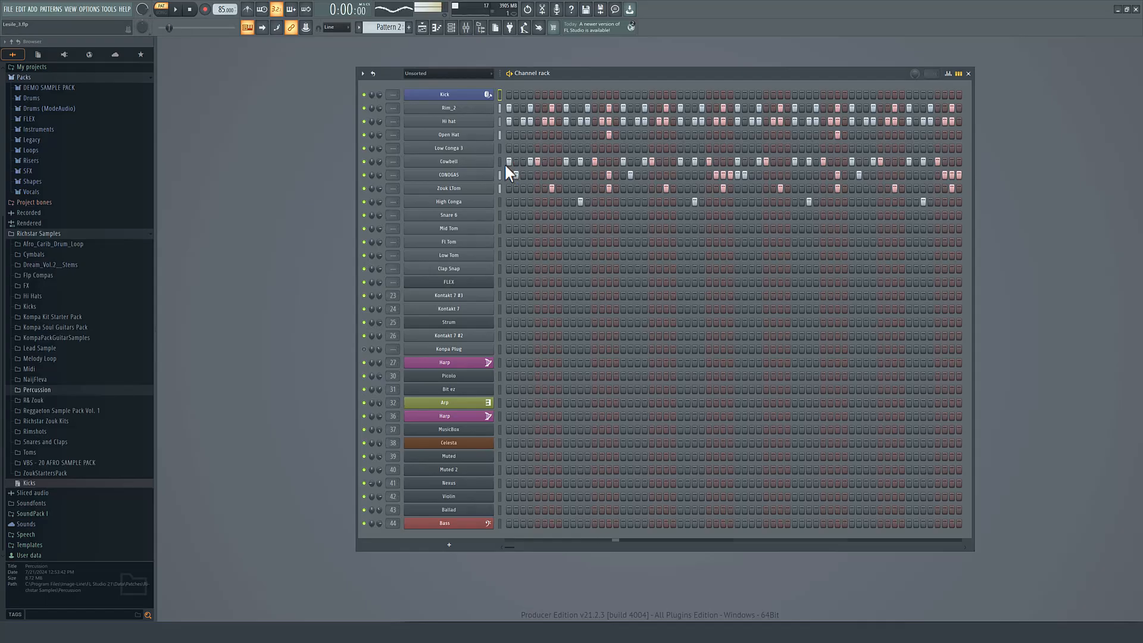
Step: Cut the Zouk LTom hits from Pattern 2 and play the pattern
{"action": "key", "text": "space"}
{"action": "right_click", "coordinate": [493, 199]}
{"action": "right_click", "coordinate": [466, 188]}
{"action": "left_click", "coordinate": [588, 187]}
{"action": "key", "text": "space"}
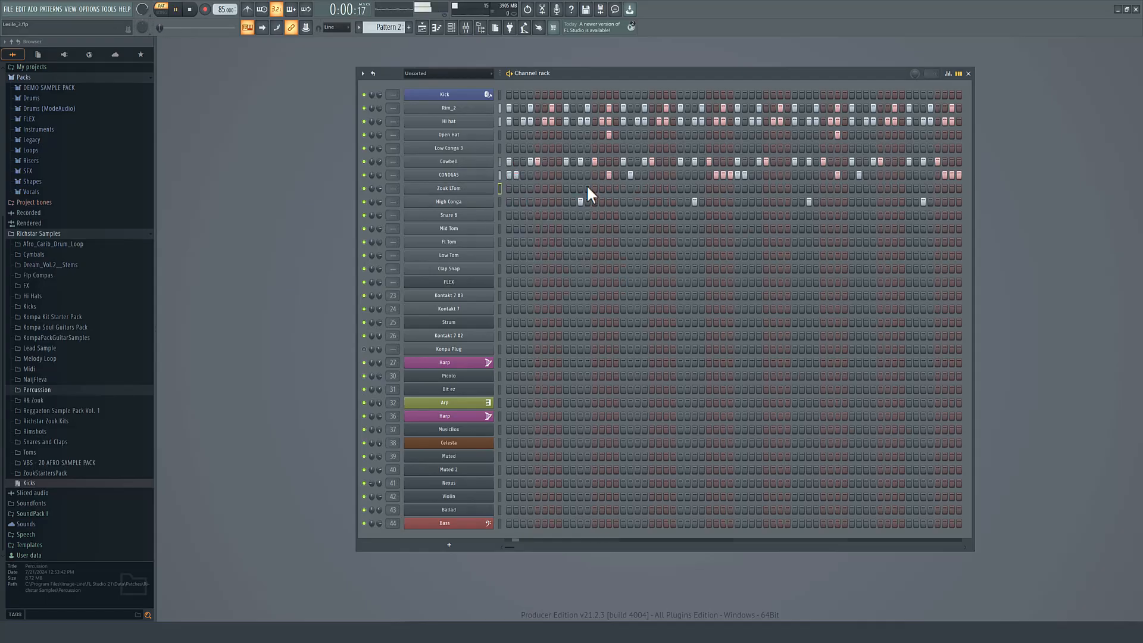
Step: Remove the CONOGAS, Cowbell and step 15 Open Hat hits from Pattern 2 and open the playlist
{"action": "right_click", "coordinate": [490, 176]}
{"action": "left_click", "coordinate": [617, 174]}
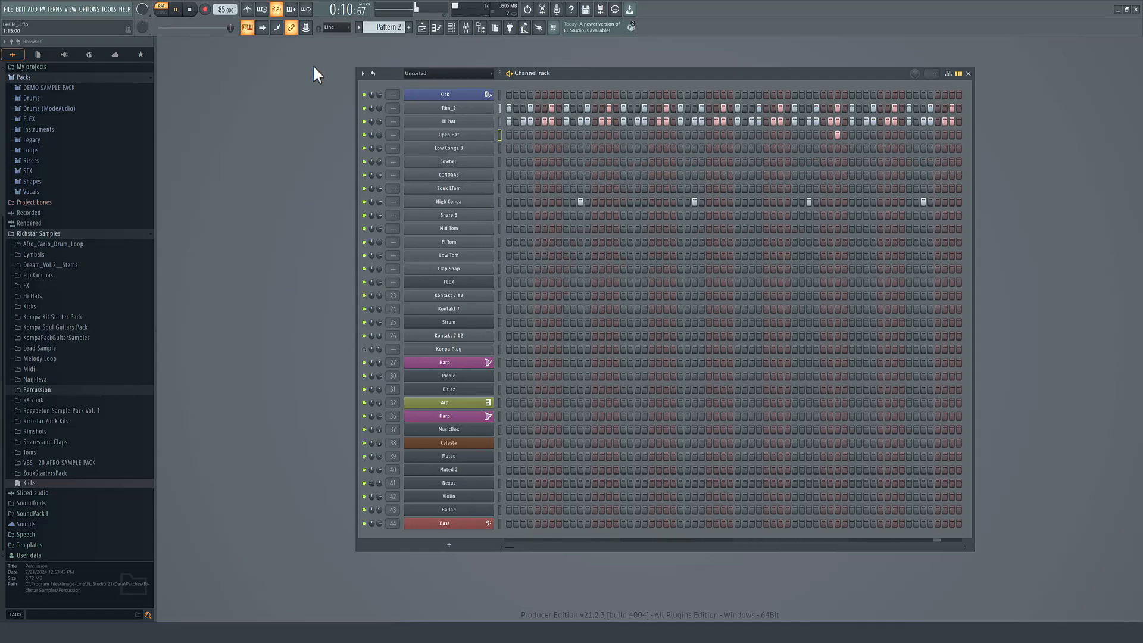
{"action": "key", "text": "F5"}
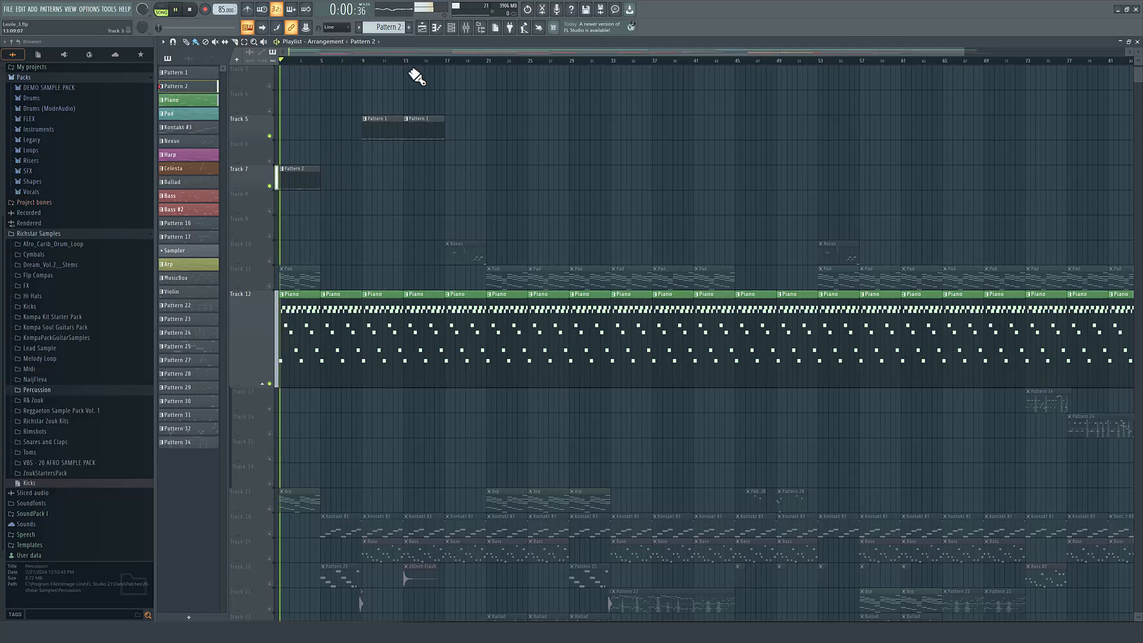
Step: Add Kick hits on steps 61 and 63 of Pattern 2 and return to the playlist
{"action": "key", "text": "F7"}
{"action": "key", "text": "F5"}
{"action": "key", "text": "F6"}
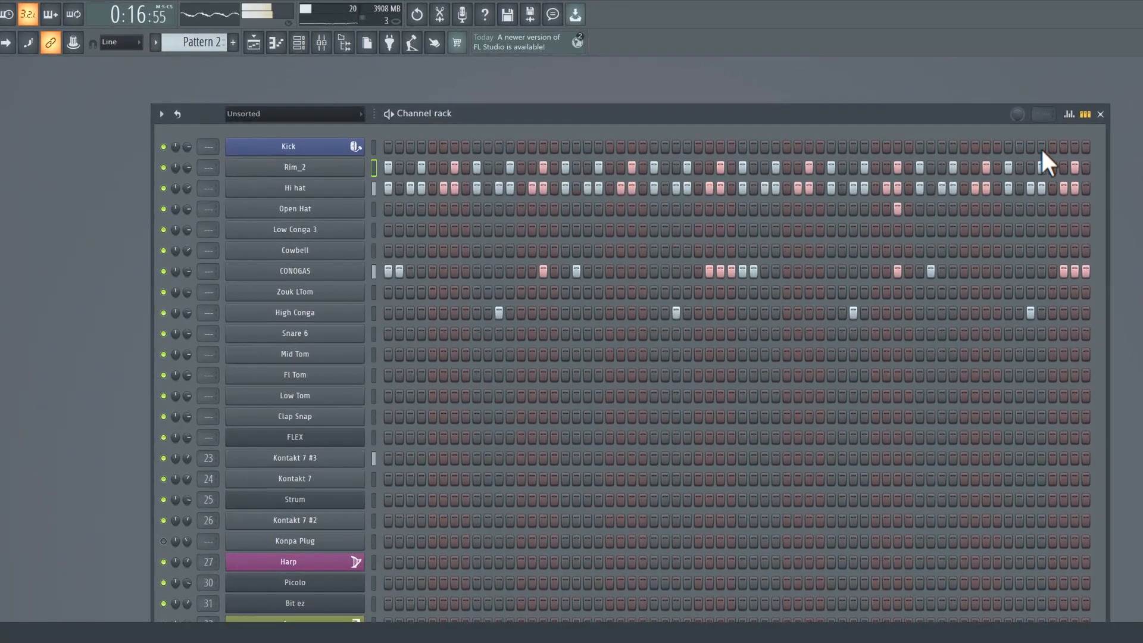
{"action": "left_click", "coordinate": [1053, 147]}
{"action": "left_click", "coordinate": [1074, 146]}
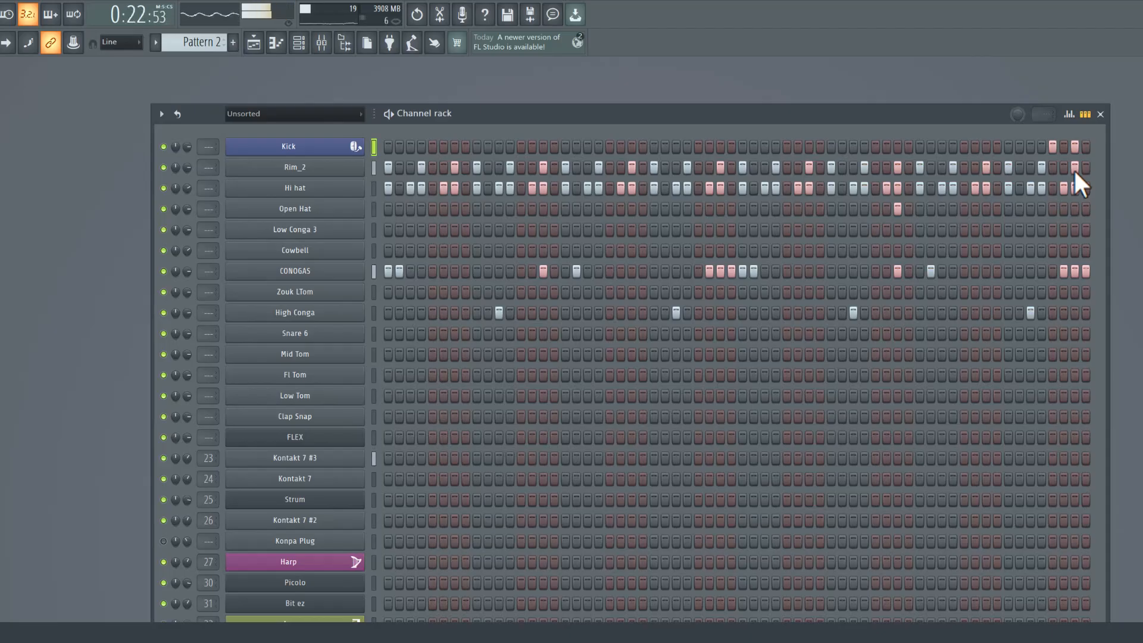
{"action": "left_click", "coordinate": [265, 48]}
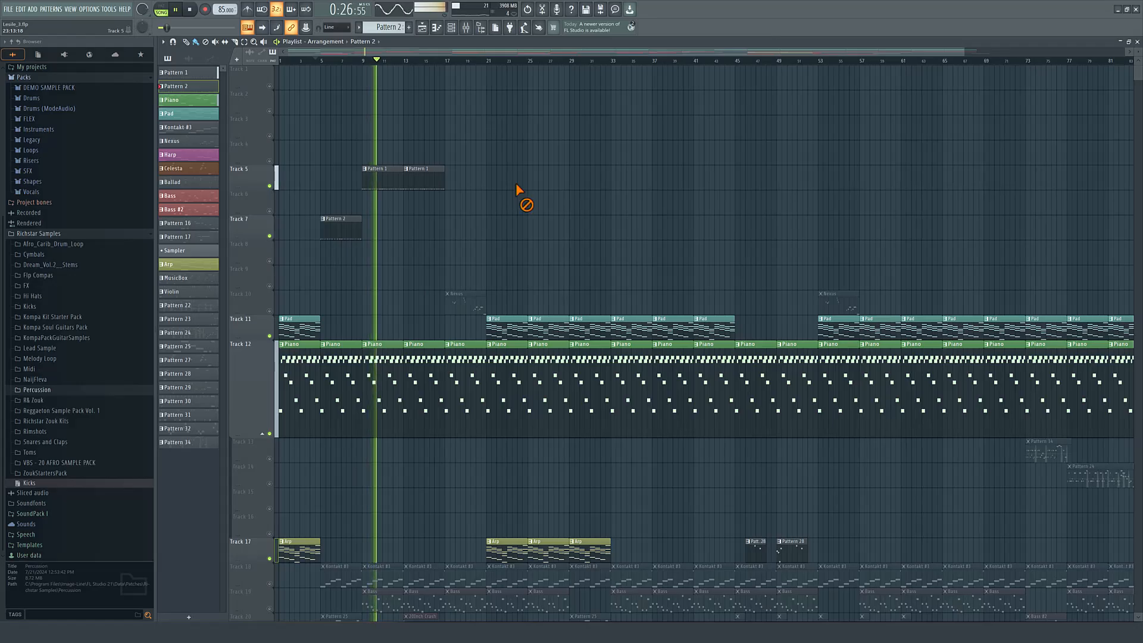
Step: Clone Pattern 1 and place the copy on Track 6 at bar 13, with playback set to that bar
{"action": "left_click", "coordinate": [404, 61]}
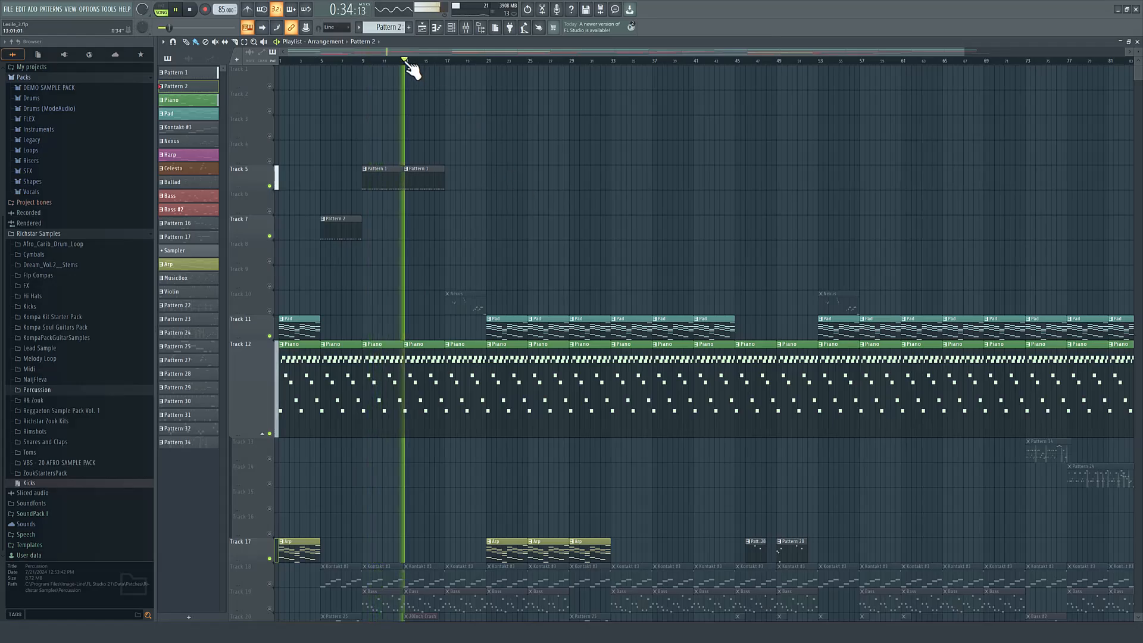
{"action": "left_click", "coordinate": [424, 181]}
{"action": "double_click", "coordinate": [424, 181]}
{"action": "key", "text": "F7"}
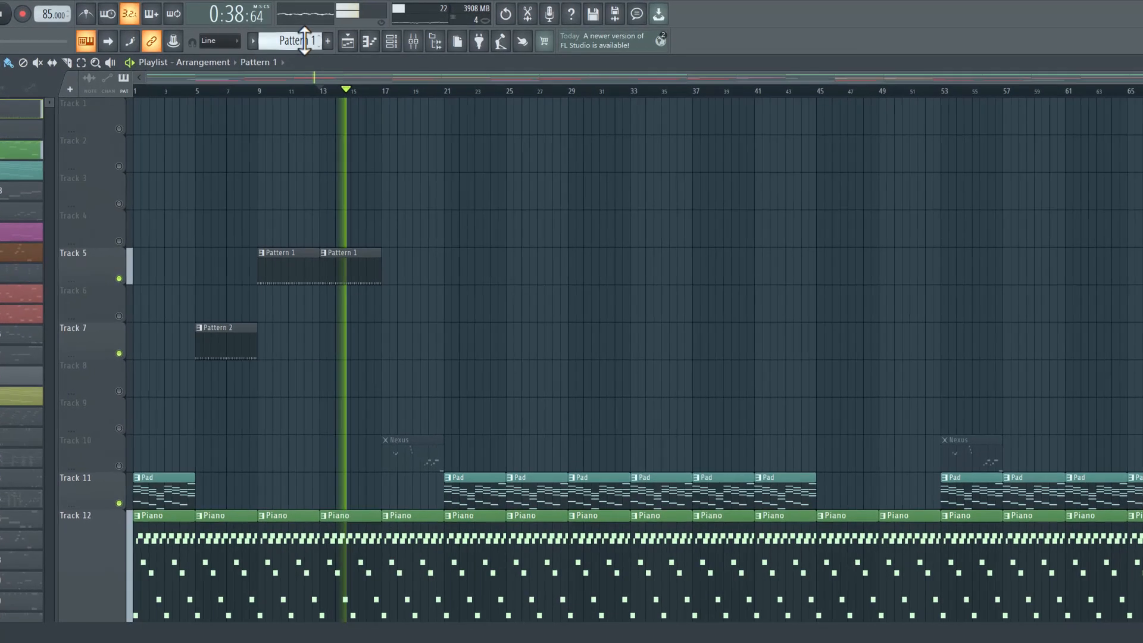
{"action": "left_click", "coordinate": [387, 27]}
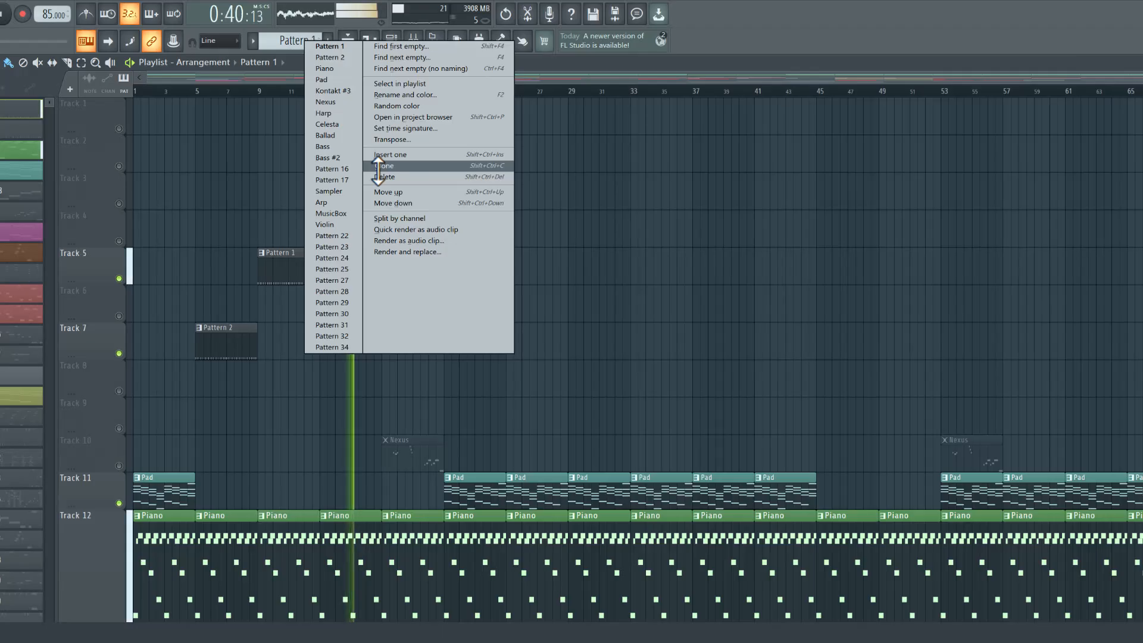
{"action": "left_click", "coordinate": [378, 167]}
{"action": "left_click_drag", "start_coordinate": [334, 265], "coordinate": [325, 301]}
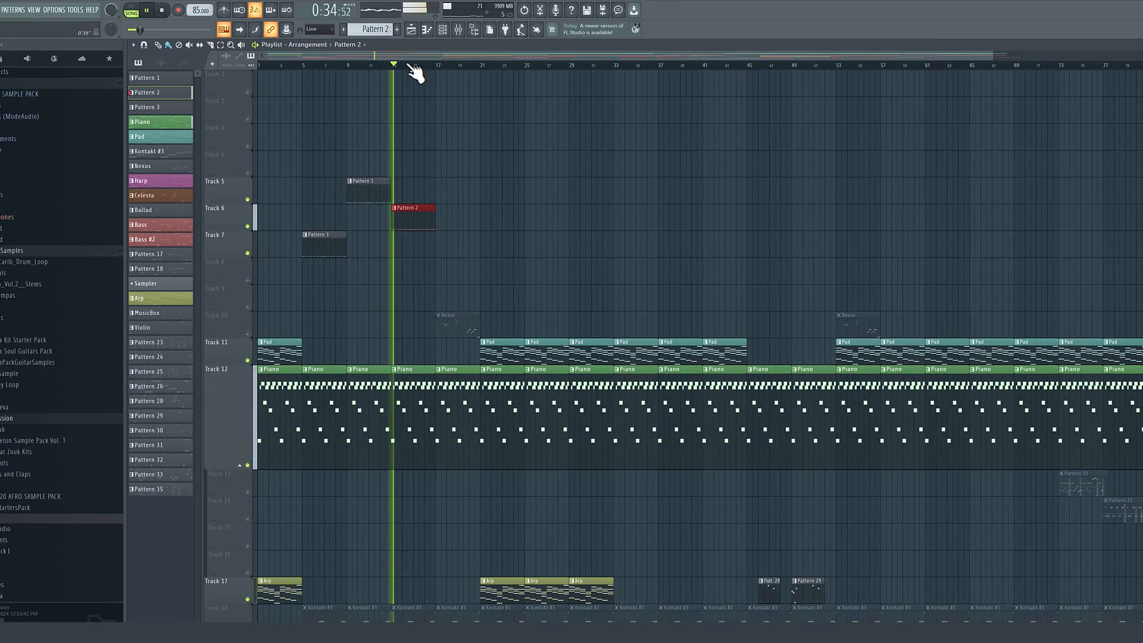
{"action": "left_click_drag", "start_coordinate": [416, 66], "coordinate": [415, 64]}
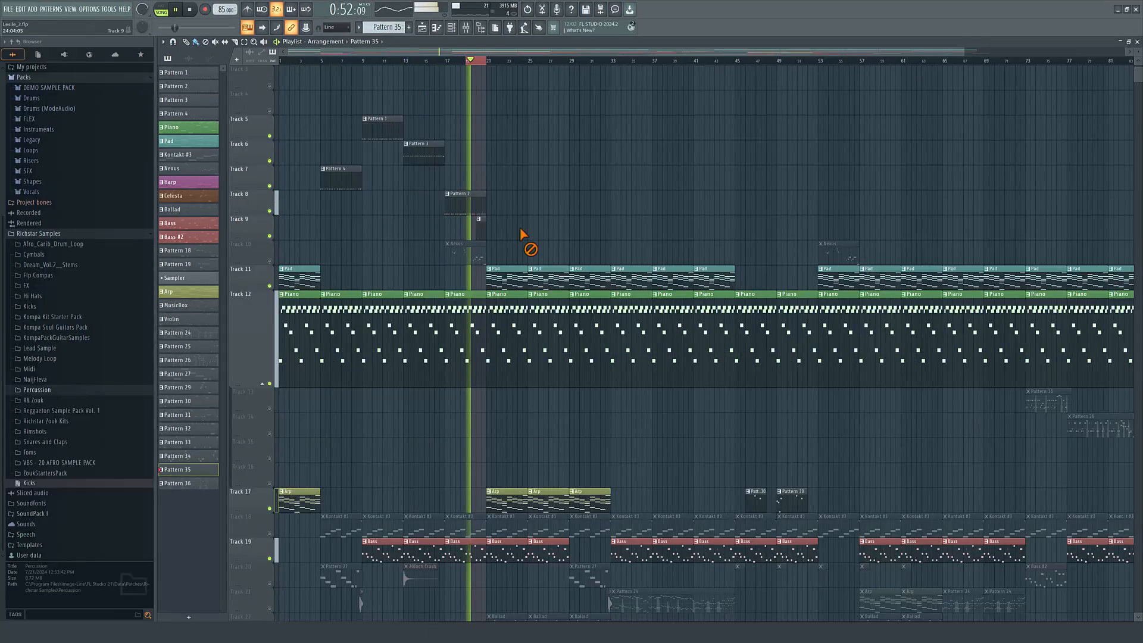
Step: Replace the Snare 6 hit on step 4 of Pattern 35 with hits on steps 2 and 5
{"action": "key", "text": "F5"}
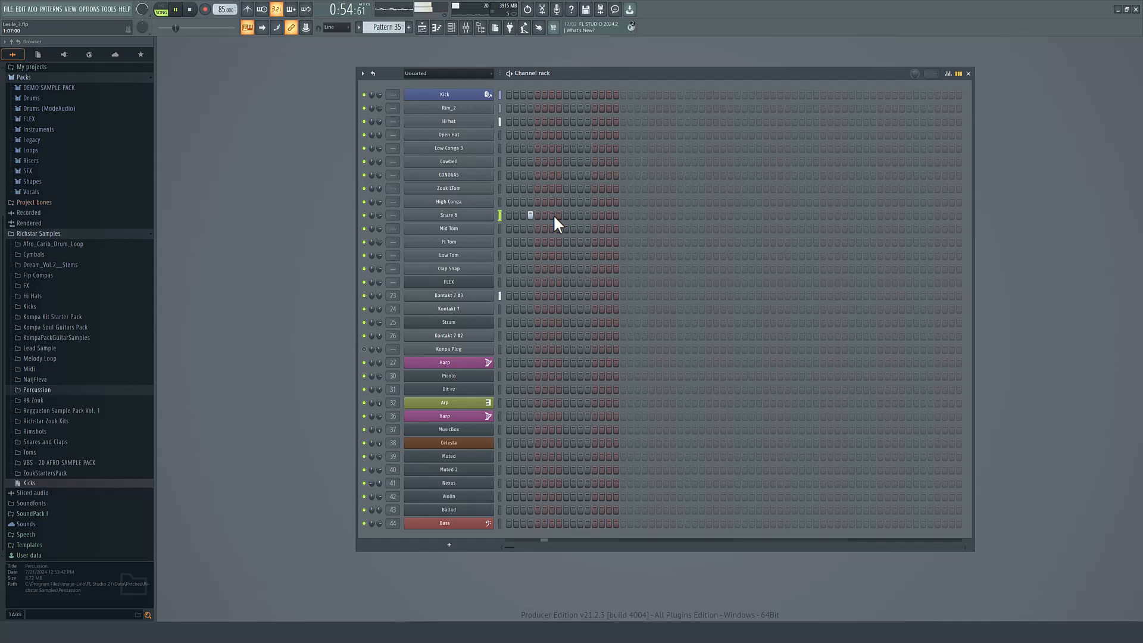
{"action": "right_click", "coordinate": [530, 215]}
{"action": "left_click", "coordinate": [529, 216]}
{"action": "left_click", "coordinate": [516, 215]}
{"action": "left_click", "coordinate": [544, 216]}
{"action": "left_click", "coordinate": [544, 216]}
{"action": "left_click", "coordinate": [537, 215]}
Step: Add a Snare 6 hit on step 8 of Pattern 35 and check the fill in playback
{"action": "right_click", "coordinate": [491, 229]}
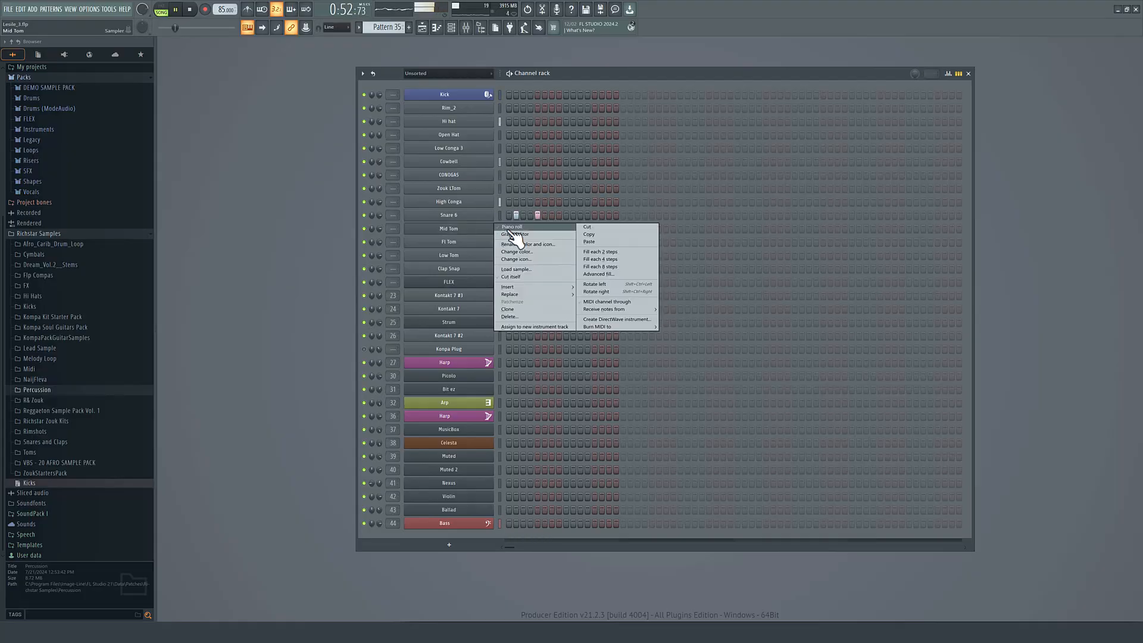
{"action": "left_click", "coordinate": [588, 72]}
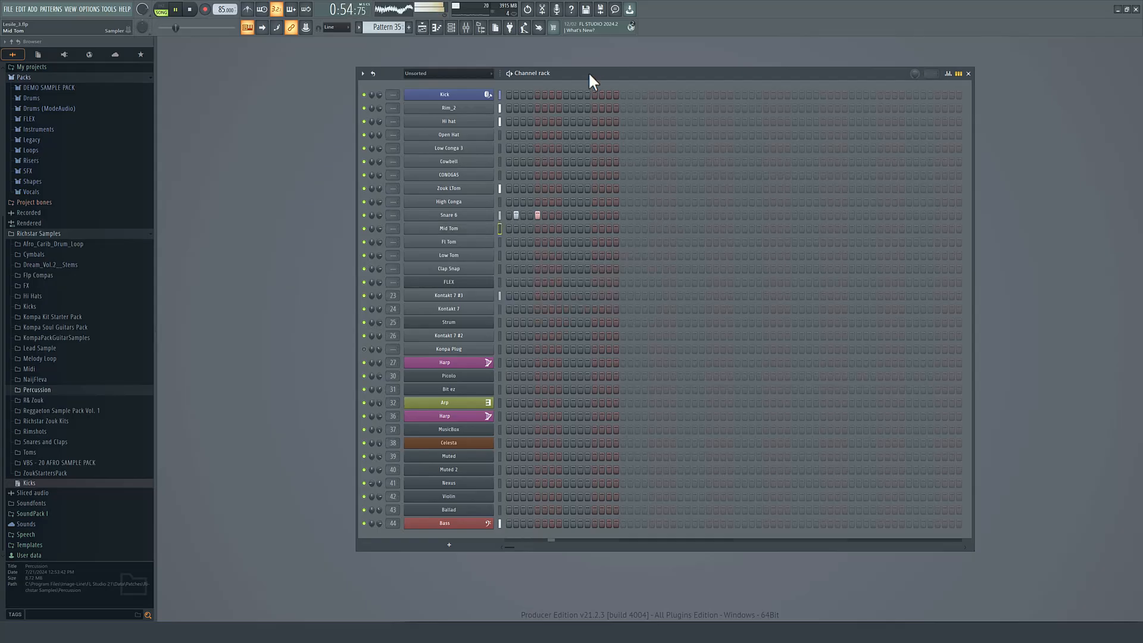
{"action": "left_click", "coordinate": [559, 215]}
{"action": "key", "text": "space"}
{"action": "key", "text": "space"}
{"action": "key", "text": "space"}
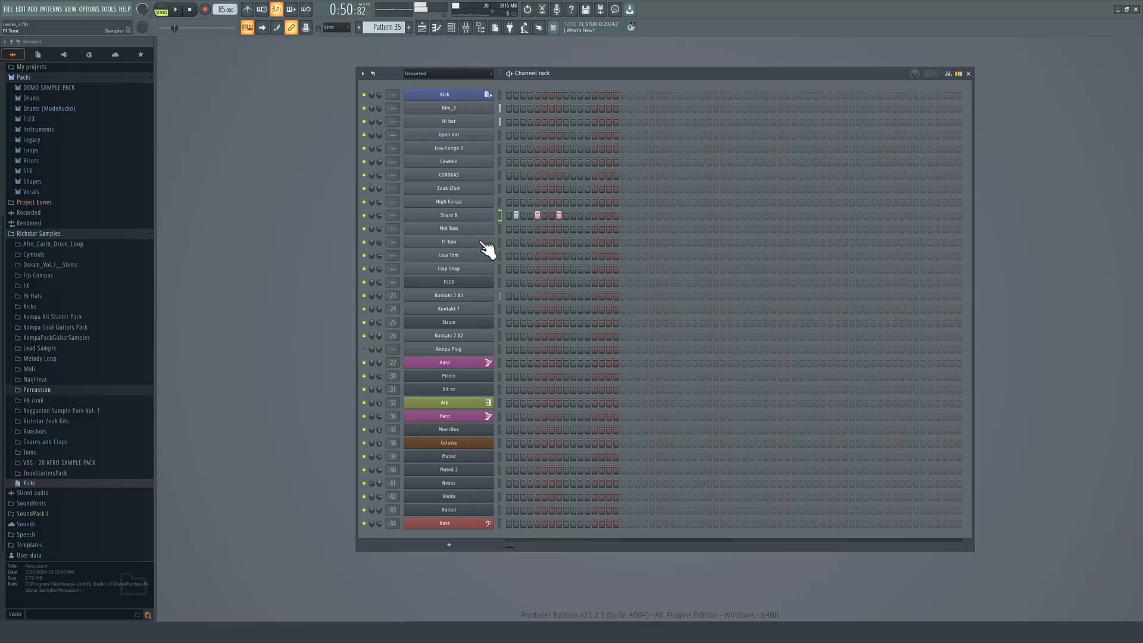
Step: Open the Mid Tom piano roll and draw two consecutive C6 notes on steps 2 and 3 during playback
{"action": "right_click", "coordinate": [492, 228]}
{"action": "left_click", "coordinate": [504, 228]}
{"action": "key", "text": "space"}
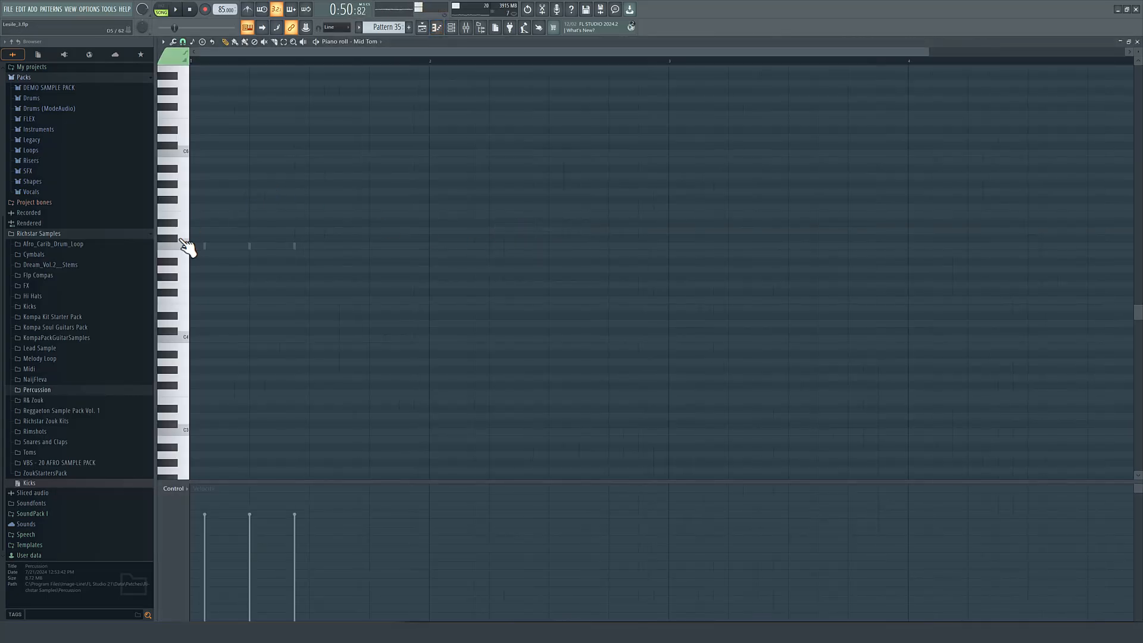
{"action": "scroll", "coordinate": [192, 250], "scroll_direction": "up", "scroll_amount": 3}
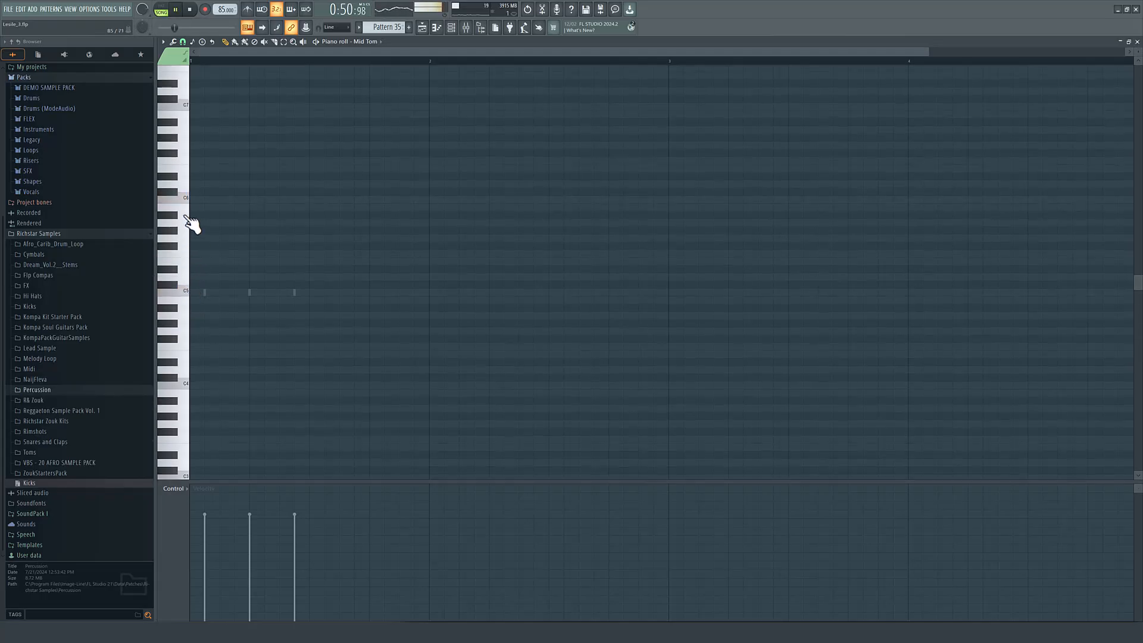
{"action": "left_click", "coordinate": [202, 201]}
{"action": "left_click_drag", "start_coordinate": [203, 200], "coordinate": [207, 201]}
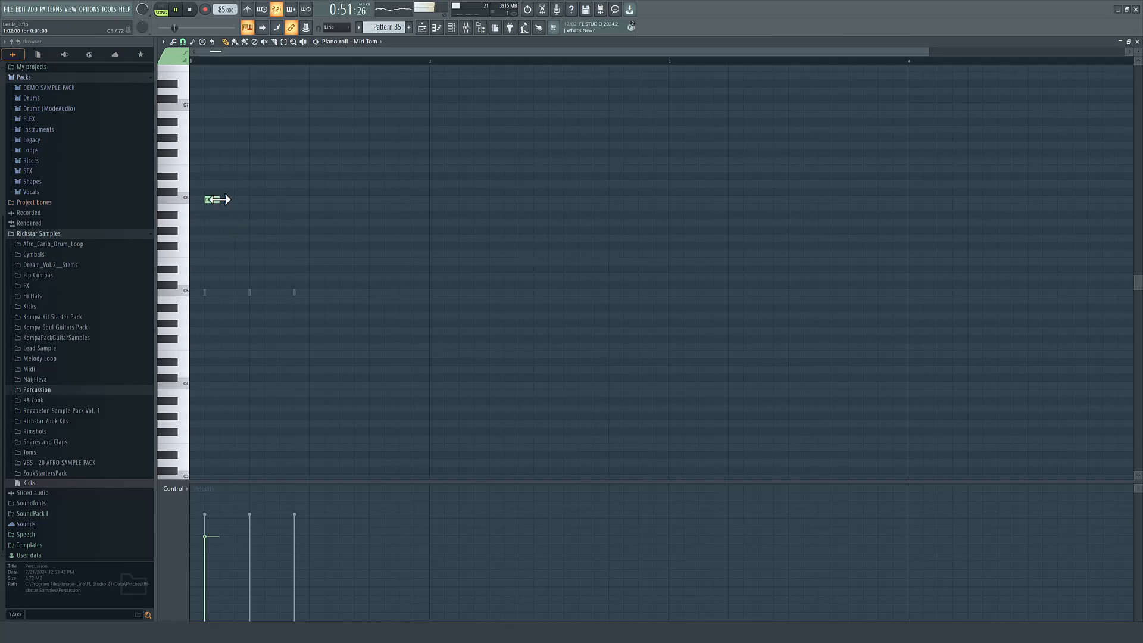
{"action": "left_click", "coordinate": [222, 200]}
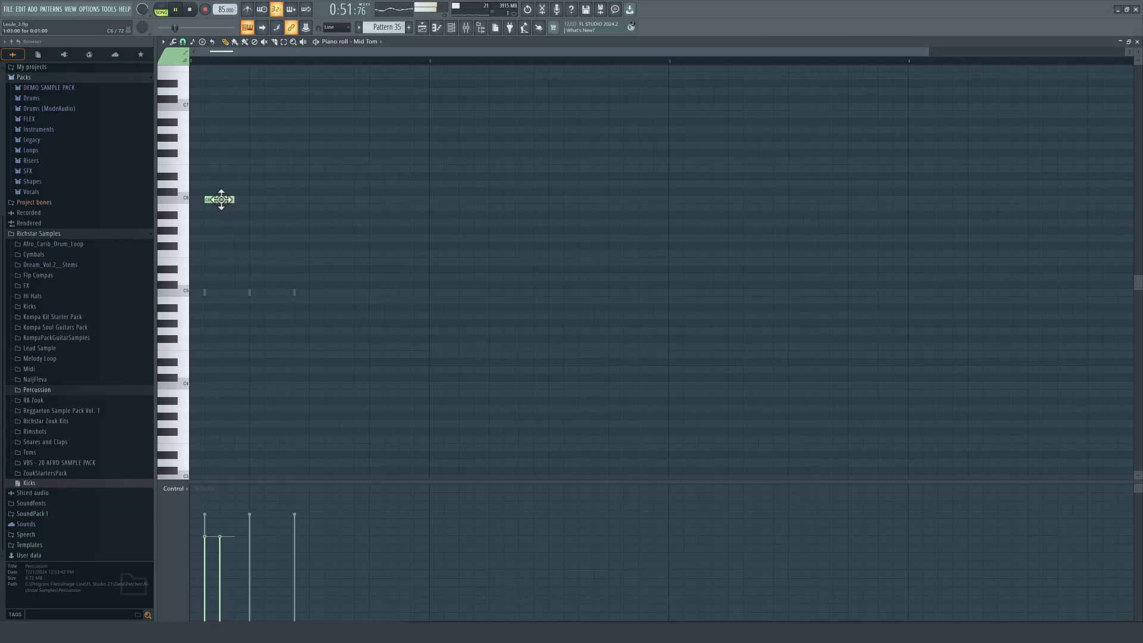
Step: Chop the first C6 Mid Tom note into two with the Chopper's default pattern
{"action": "left_click", "coordinate": [176, 42]}
{"action": "left_click", "coordinate": [190, 118]}
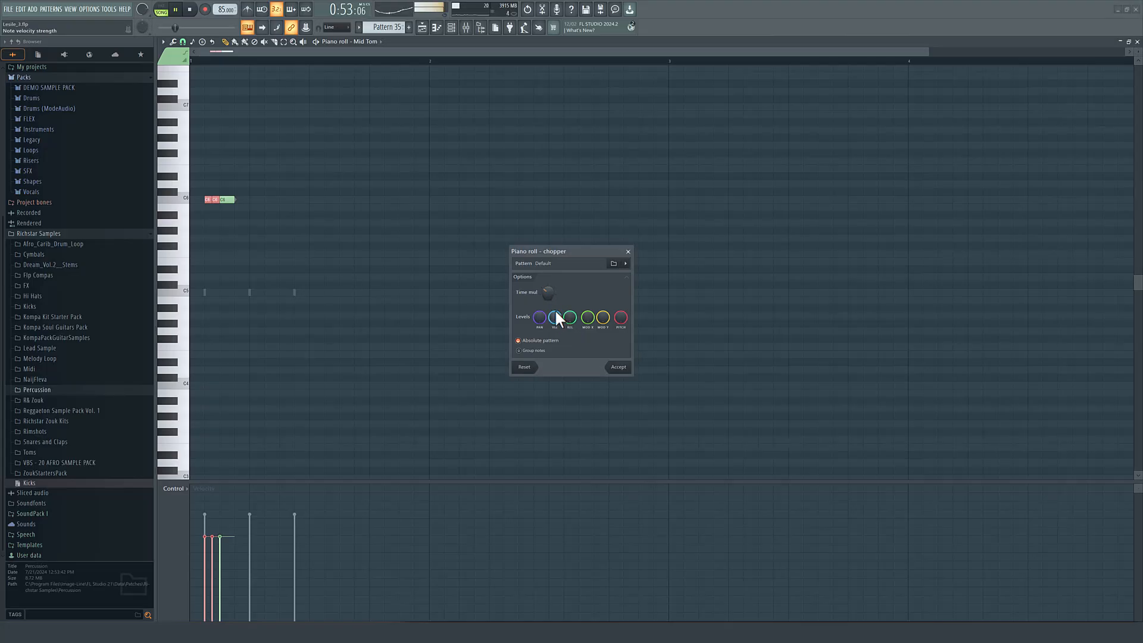
{"action": "left_click", "coordinate": [618, 367]}
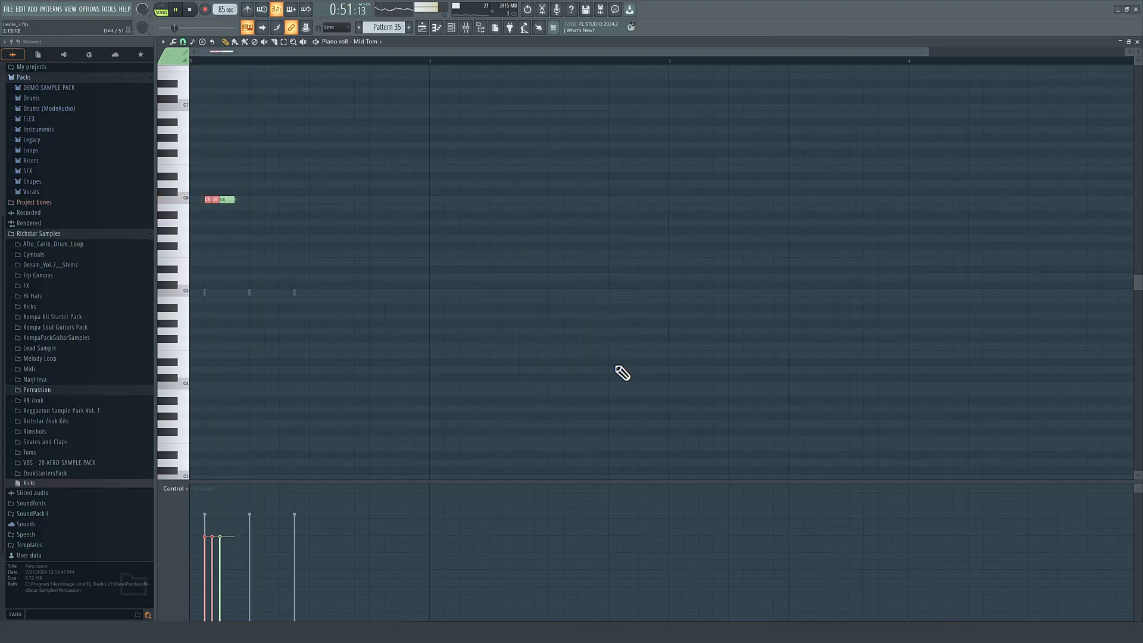
Step: Add a three-note G5 Mid Tom roll starting on step 5, matching the C6 roll's rhythm
{"action": "left_click_drag", "start_coordinate": [250, 179], "coordinate": [271, 238]}
{"action": "left_click", "coordinate": [282, 277]}
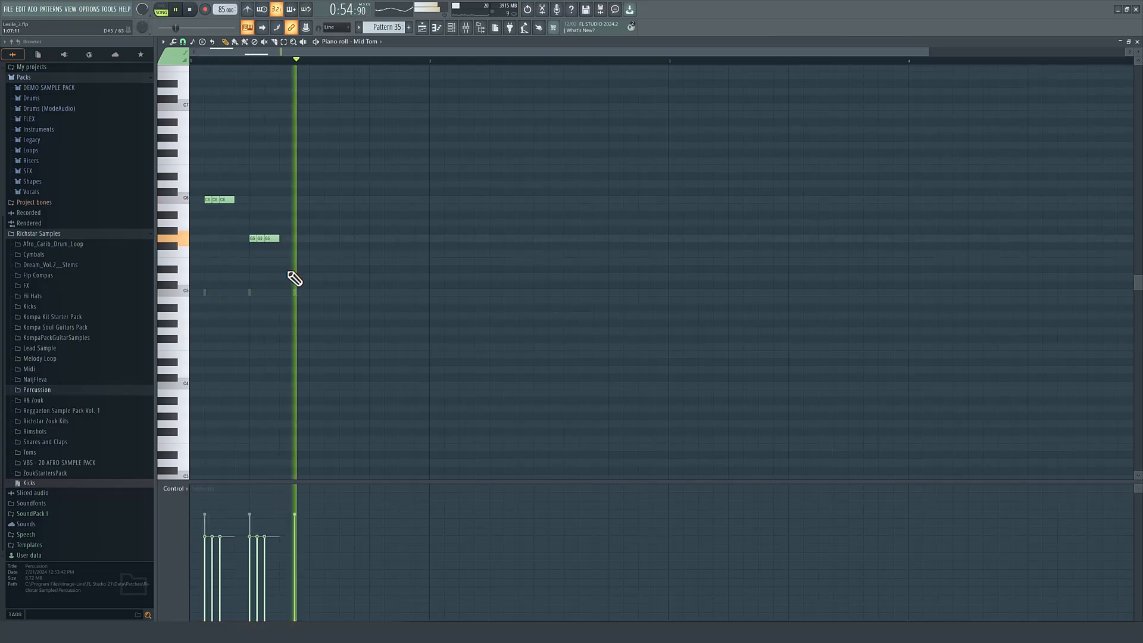
{"action": "key", "text": "space"}
Step: Place two consecutive C5 Mid Tom notes on steps 10 and 11, discarding the trial F4 placements
{"action": "mouse_move", "coordinate": [312, 292]}
{"action": "left_mouse_down"}
{"action": "mouse_move", "coordinate": [327, 357]}
{"action": "mouse_move", "coordinate": [311, 346]}
{"action": "left_mouse_up"}
{"action": "key", "text": "space"}
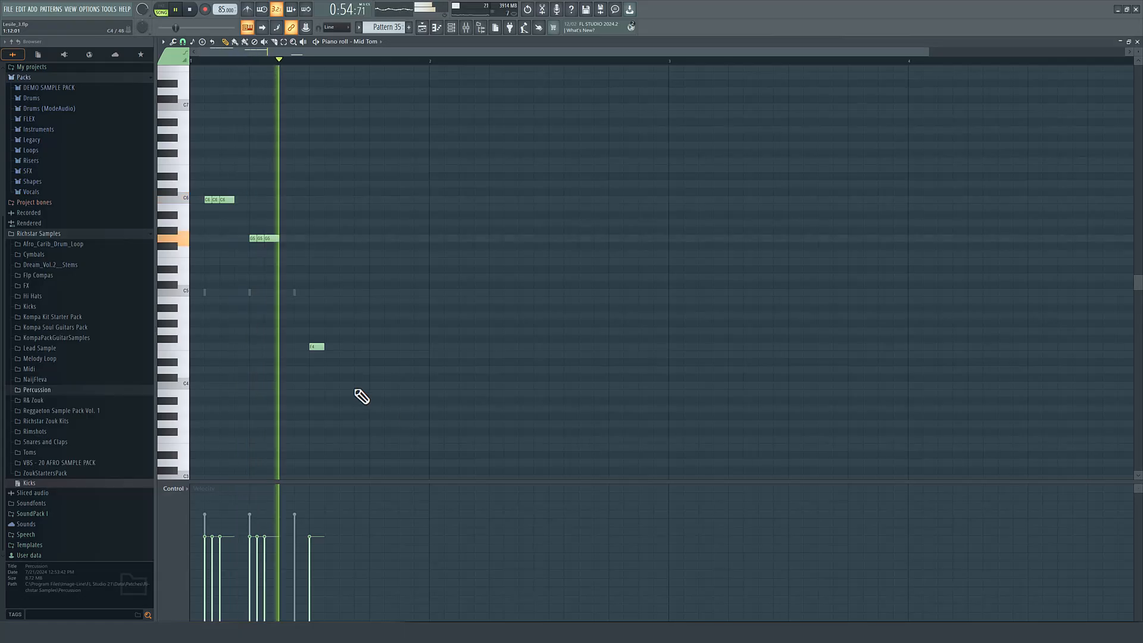
{"action": "left_click", "coordinate": [343, 346]}
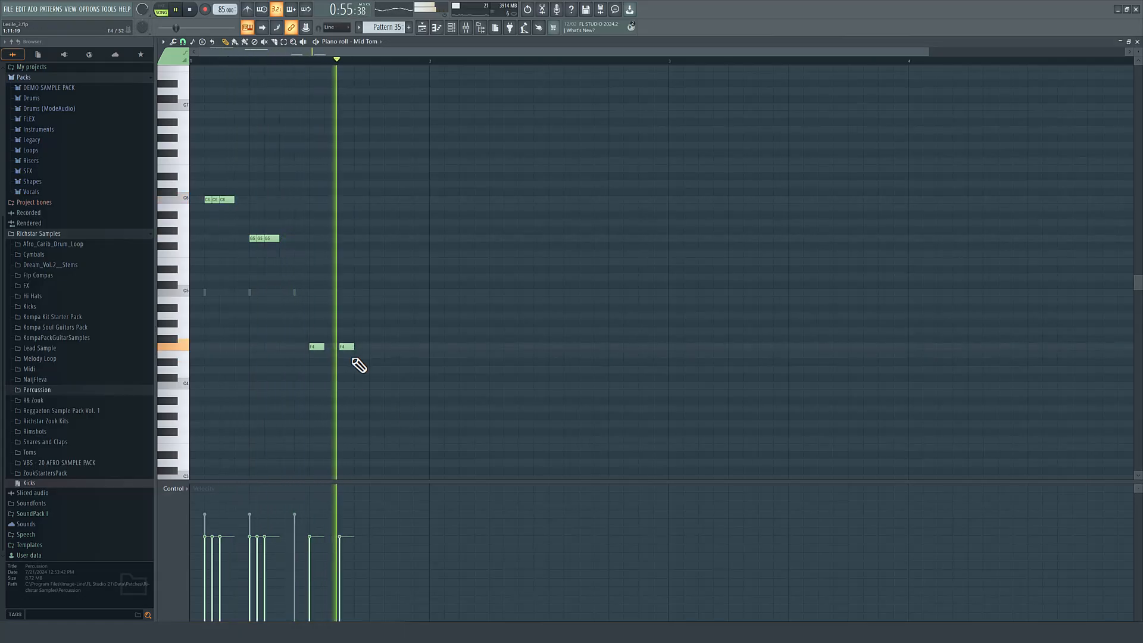
{"action": "right_click", "coordinate": [346, 346]}
{"action": "left_click_drag", "start_coordinate": [319, 346], "coordinate": [338, 298]}
{"action": "left_click", "coordinate": [345, 346]}
{"action": "right_click", "coordinate": [348, 346]}
{"action": "left_click", "coordinate": [342, 293]}
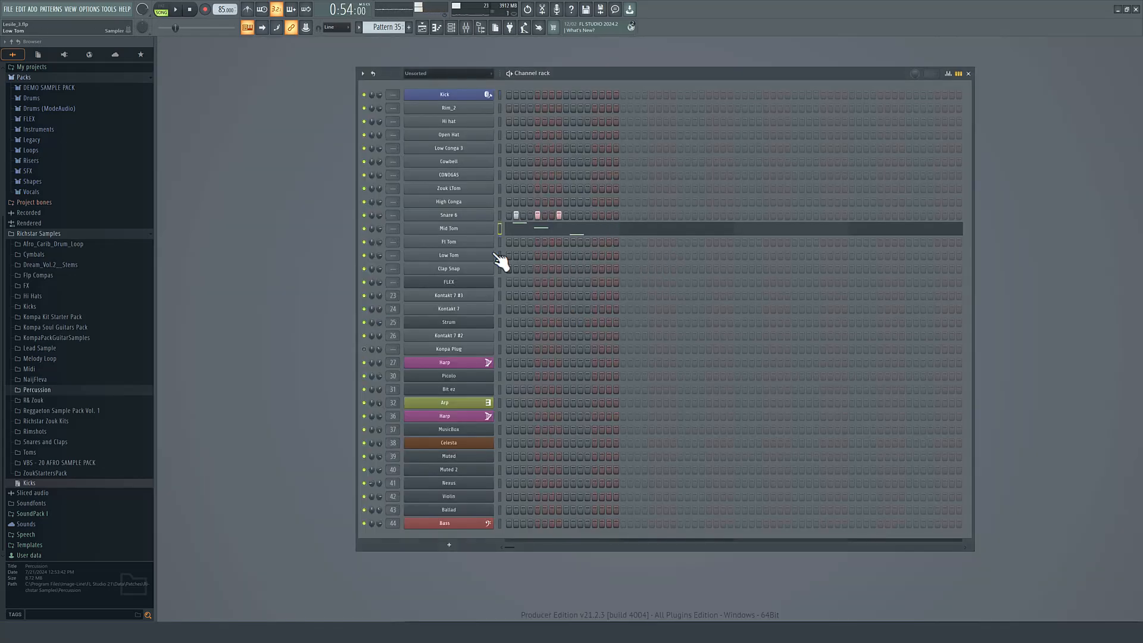
Step: Draw Low Tom piano roll notes at C5 on step 13 and A4 on step 15, and return to the playlist
{"action": "right_click", "coordinate": [497, 258]}
{"action": "left_click", "coordinate": [518, 263]}
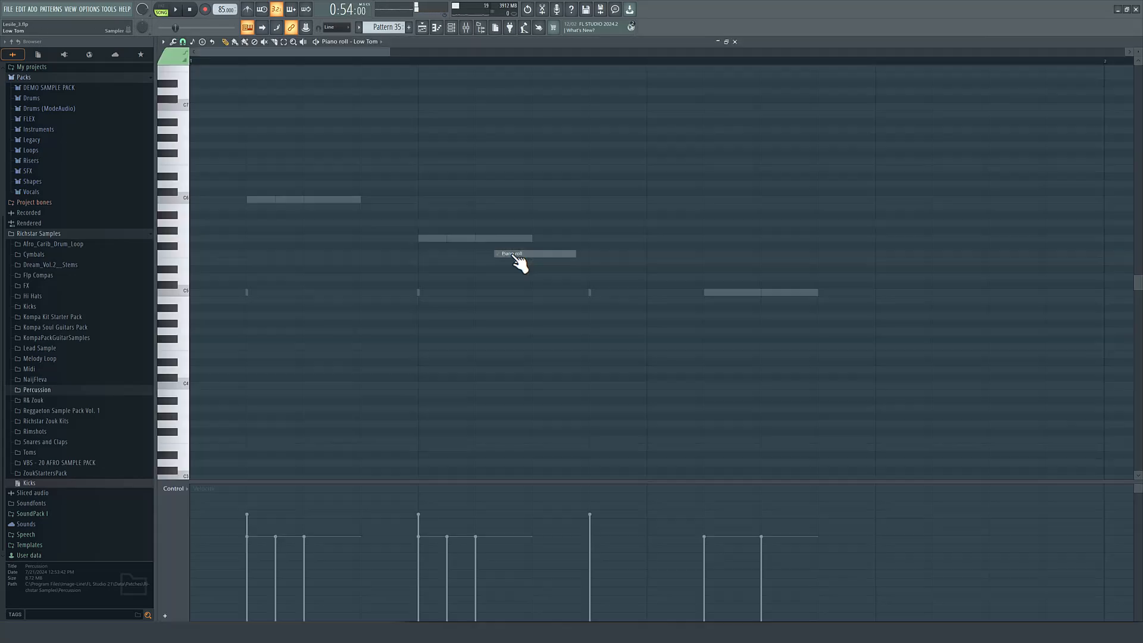
{"action": "key", "text": "space"}
{"action": "left_click", "coordinate": [374, 293]}
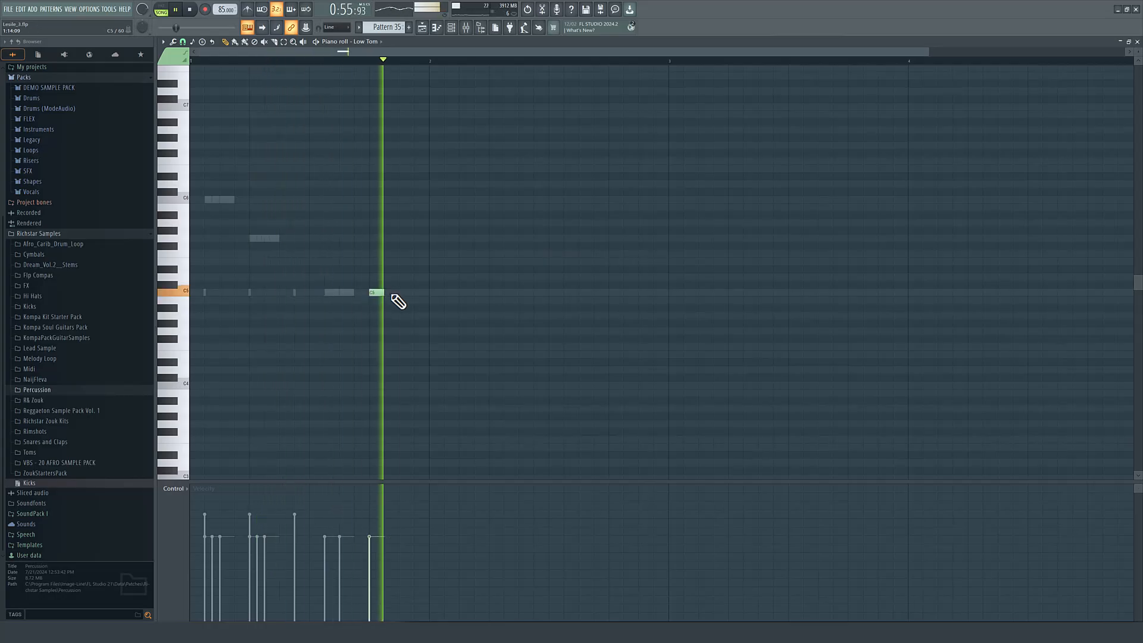
{"action": "left_click", "coordinate": [391, 316]}
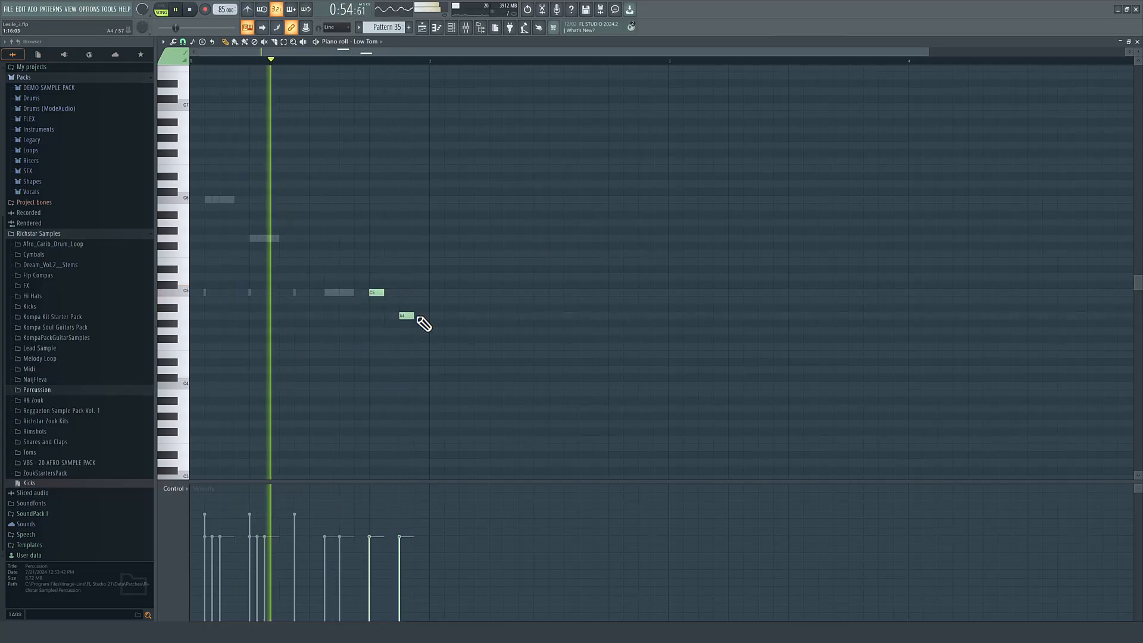
{"action": "key", "text": "F7"}
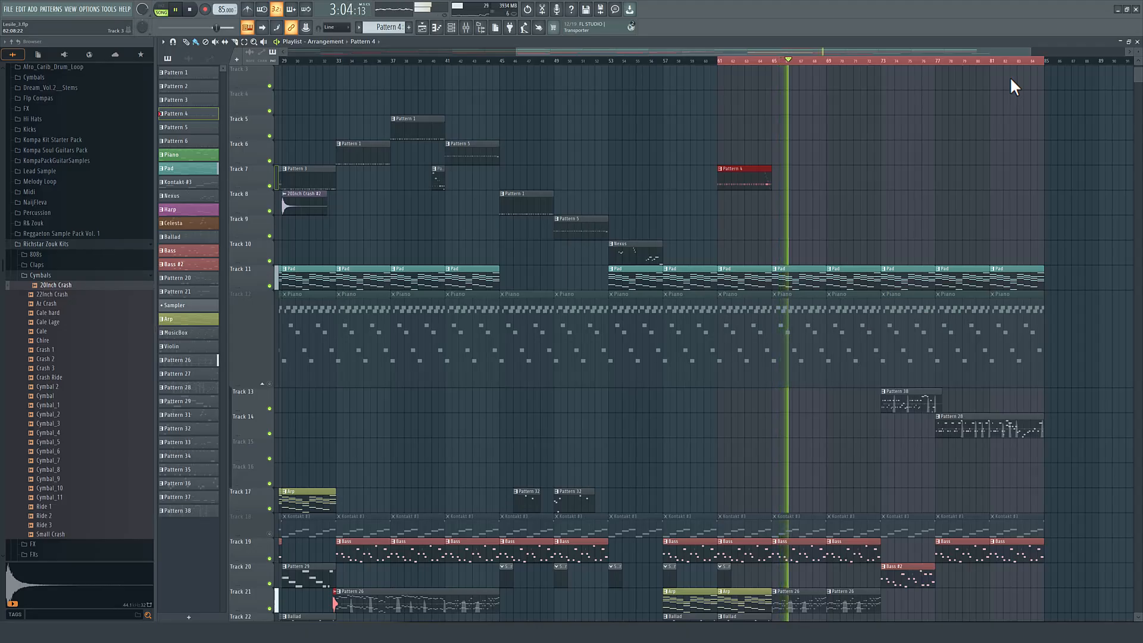
Step: Play the arrangement from bar 61 and replay the transition at the end of the Track 7 Pattern 4 clip
{"action": "left_click_drag", "start_coordinate": [954, 49], "coordinate": [1049, 47]}
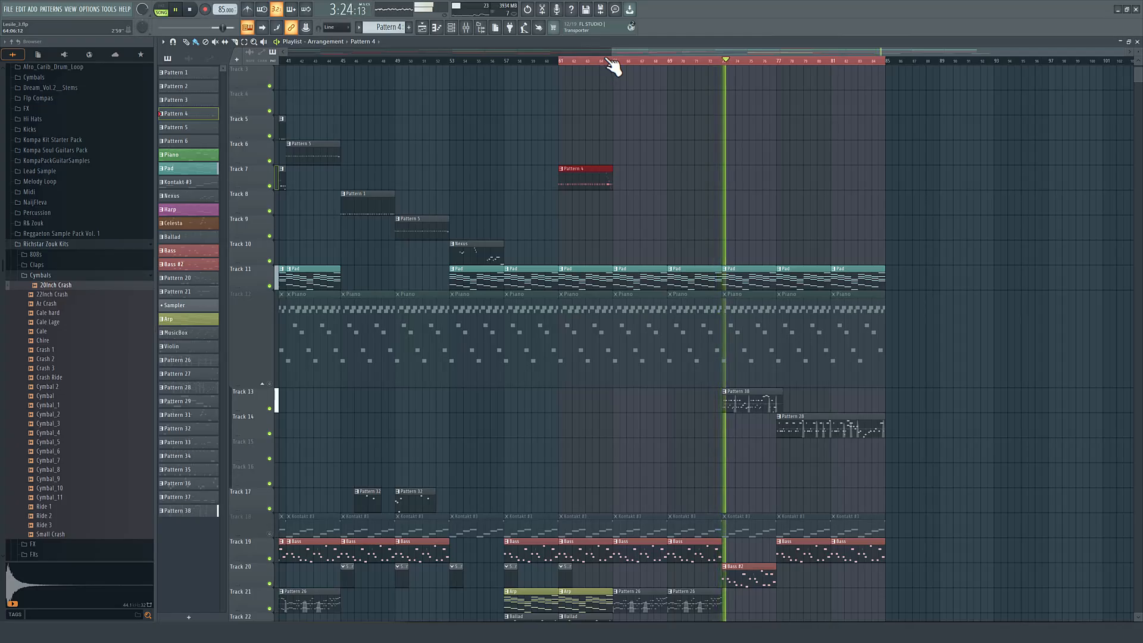
{"action": "key", "text": "space"}
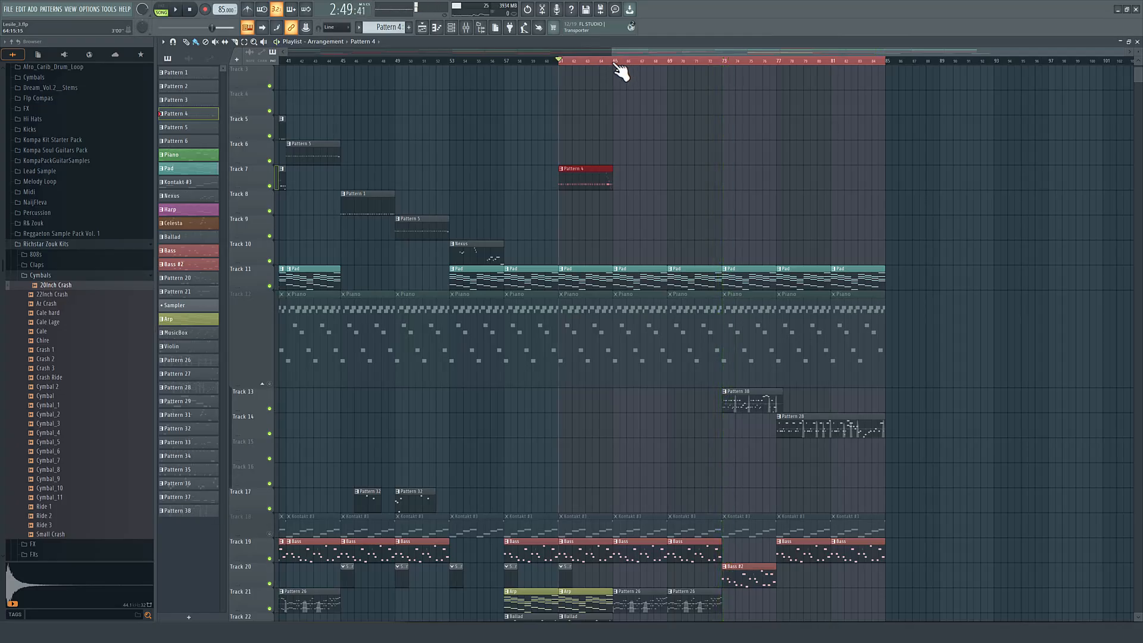
{"action": "left_click", "coordinate": [599, 62]}
{"action": "key", "text": "space"}
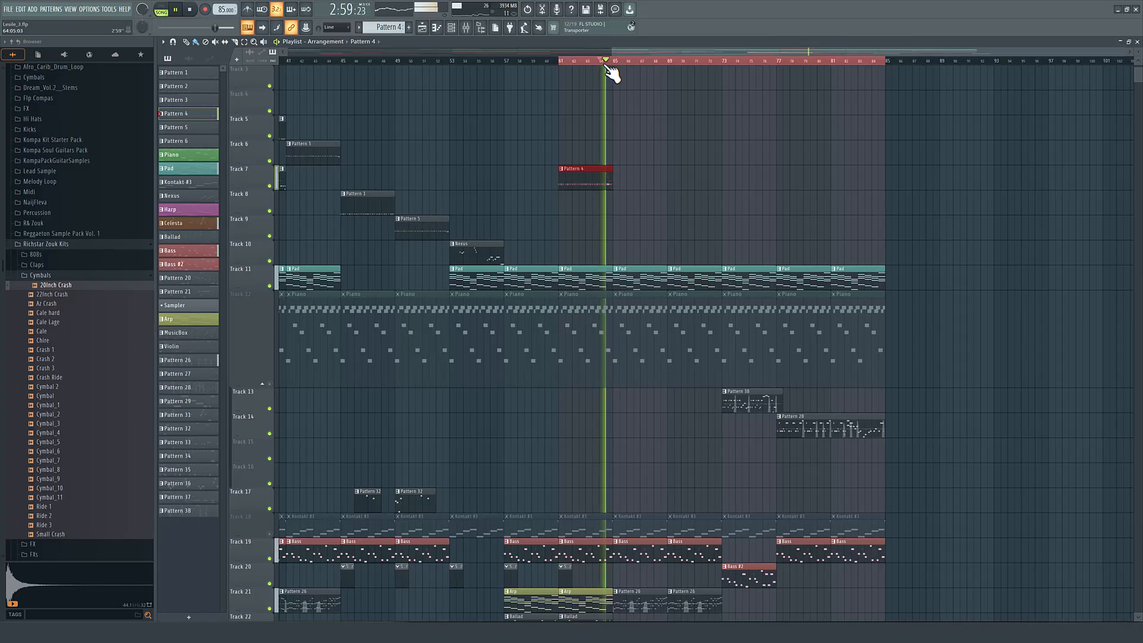
{"action": "key", "text": "space"}
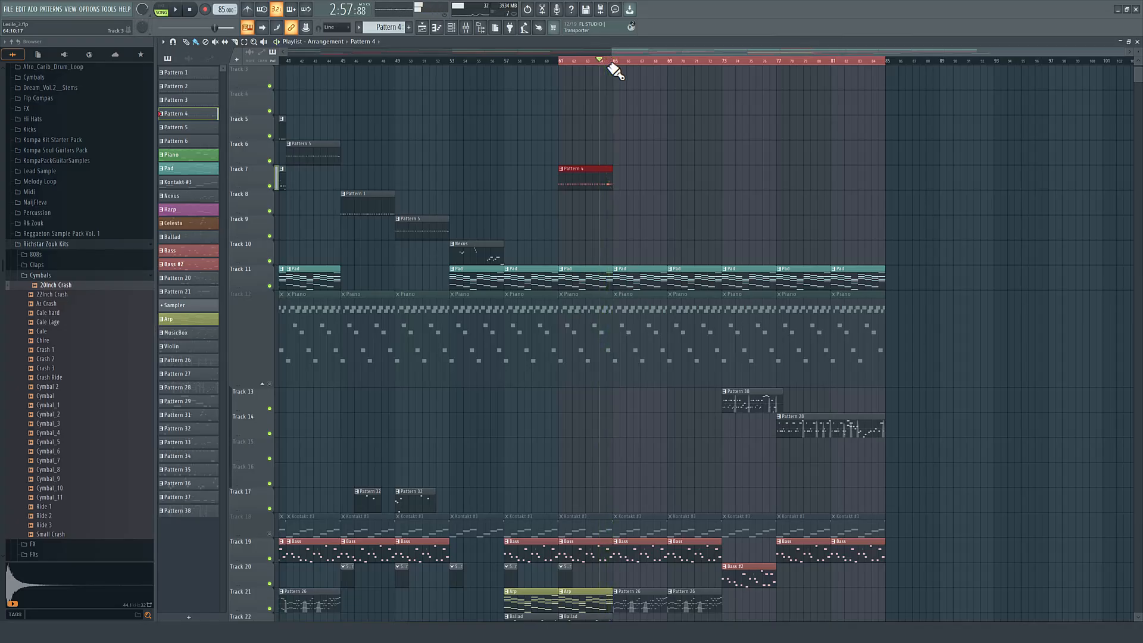
Step: Clone Pattern 1 from the channel rack and place the copy on Track 8 at bar 65
{"action": "key", "text": "F6"}
{"action": "scroll", "coordinate": [385, 27], "scroll_direction": "down", "scroll_amount": 3}
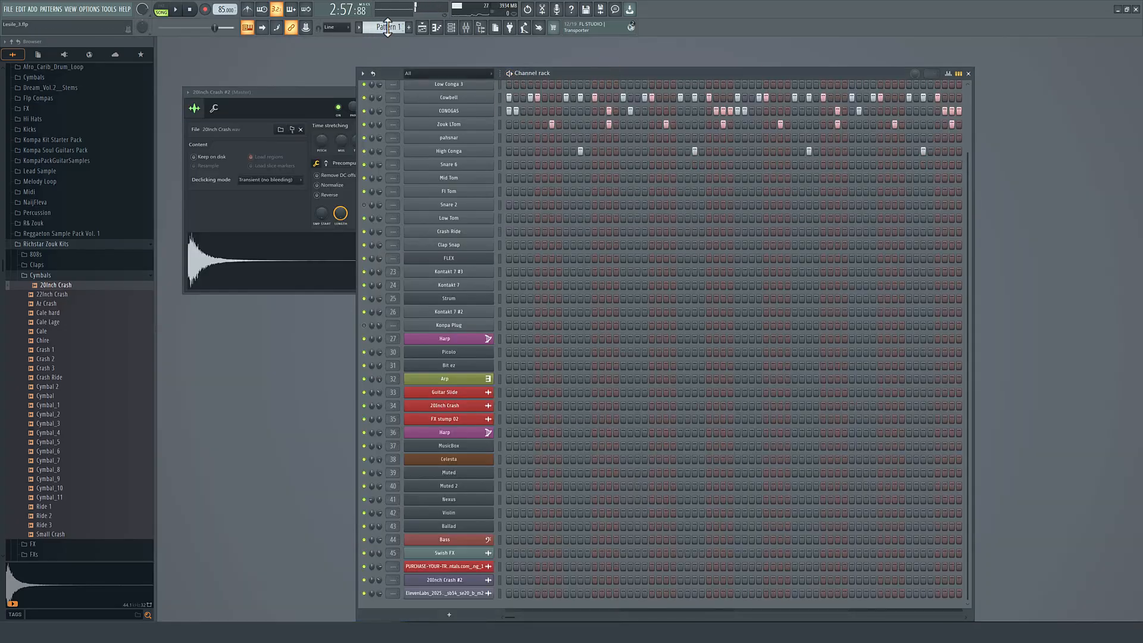
{"action": "key", "text": "space"}
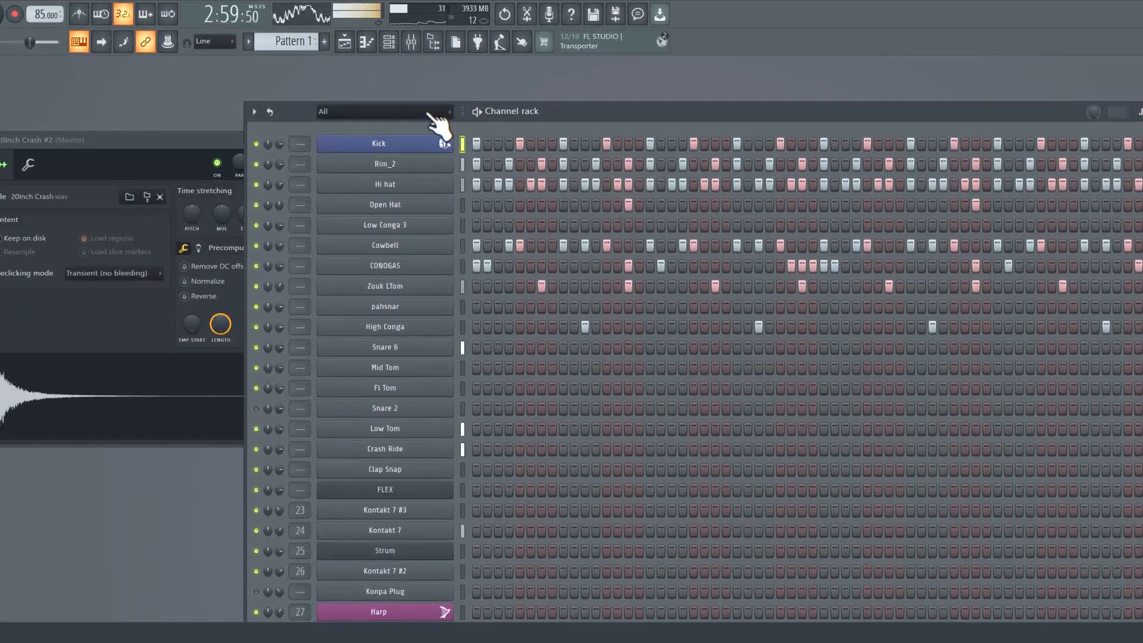
{"action": "left_click", "coordinate": [290, 41]}
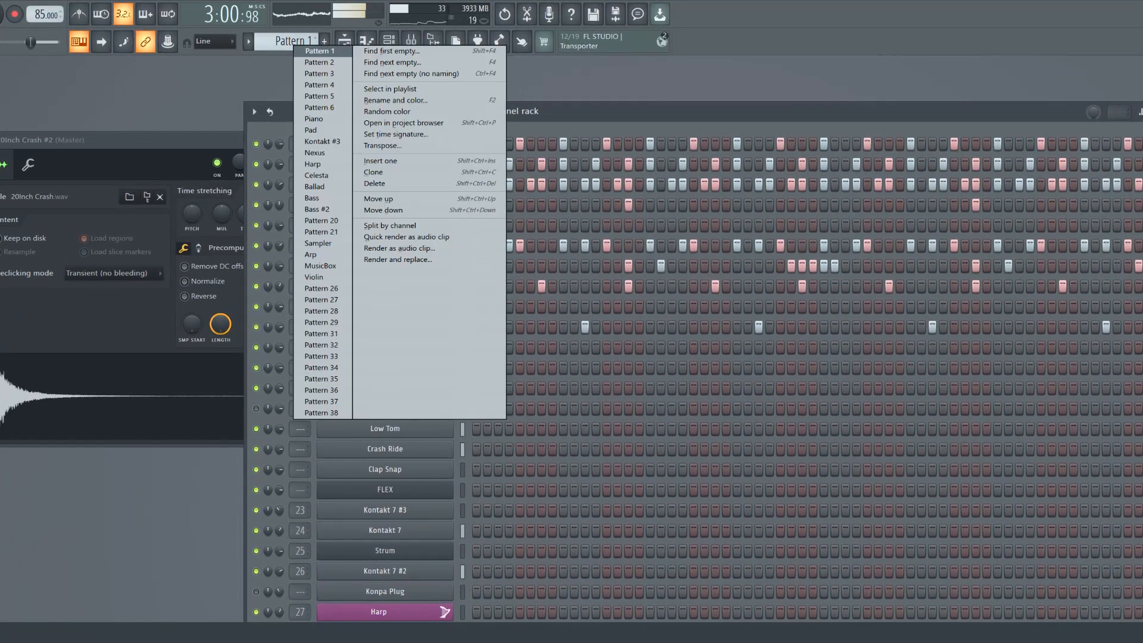
{"action": "left_click", "coordinate": [369, 170]}
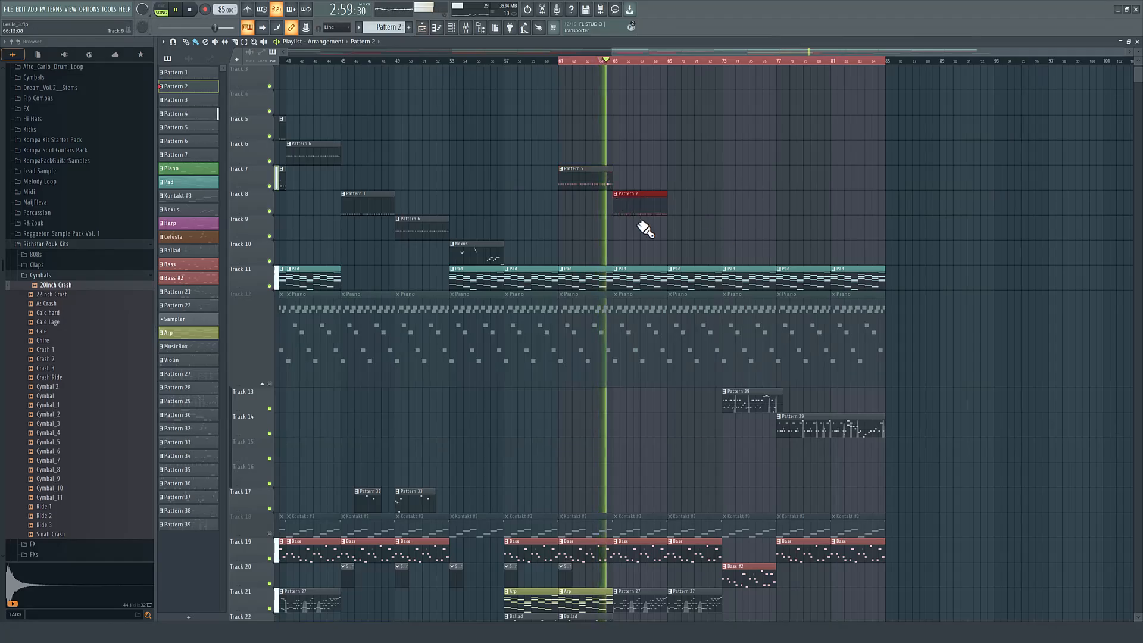
{"action": "left_click", "coordinate": [645, 241]}
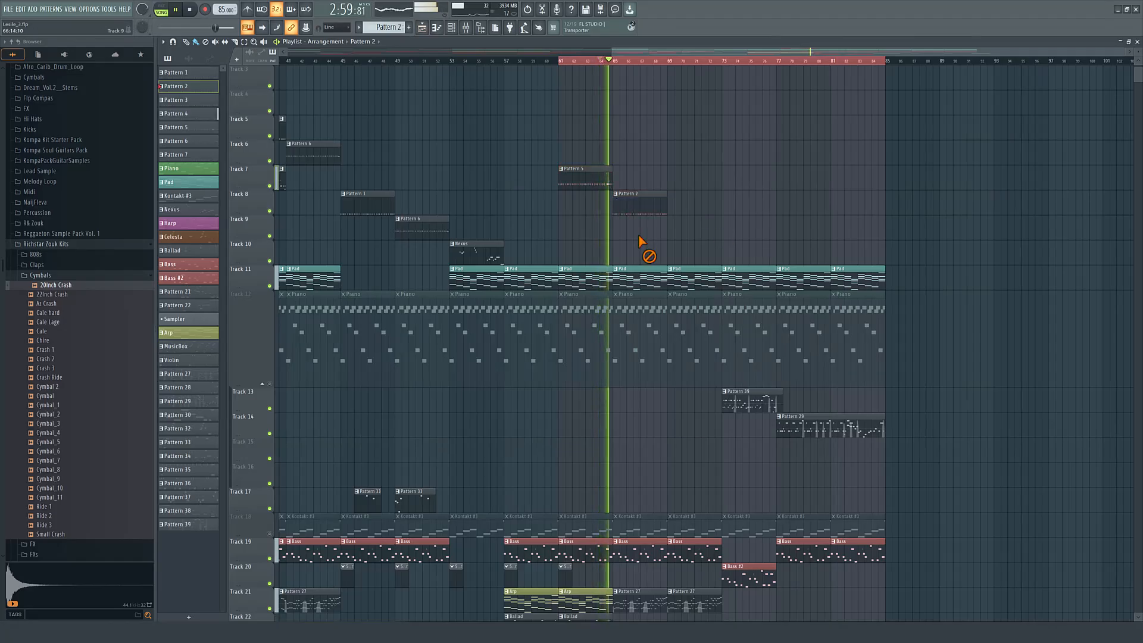
Step: Open Pattern 2 and clear its opening kick, rim, hi-hat, cowbell and conga hits before step 9
{"action": "double_click", "coordinate": [633, 204]}
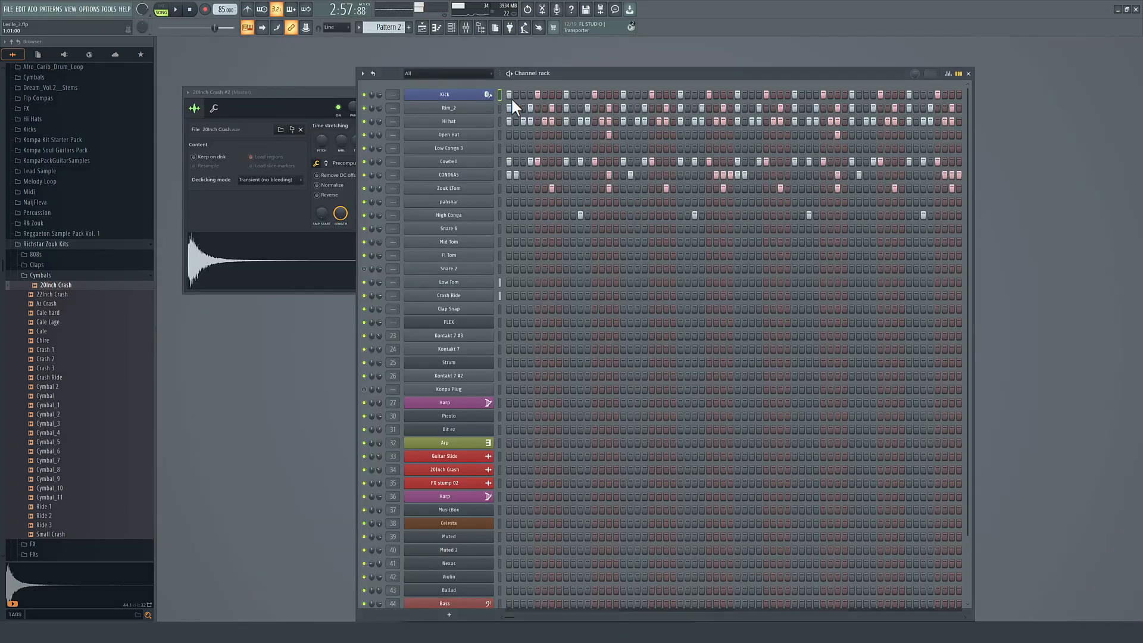
{"action": "left_click", "coordinate": [509, 94]}
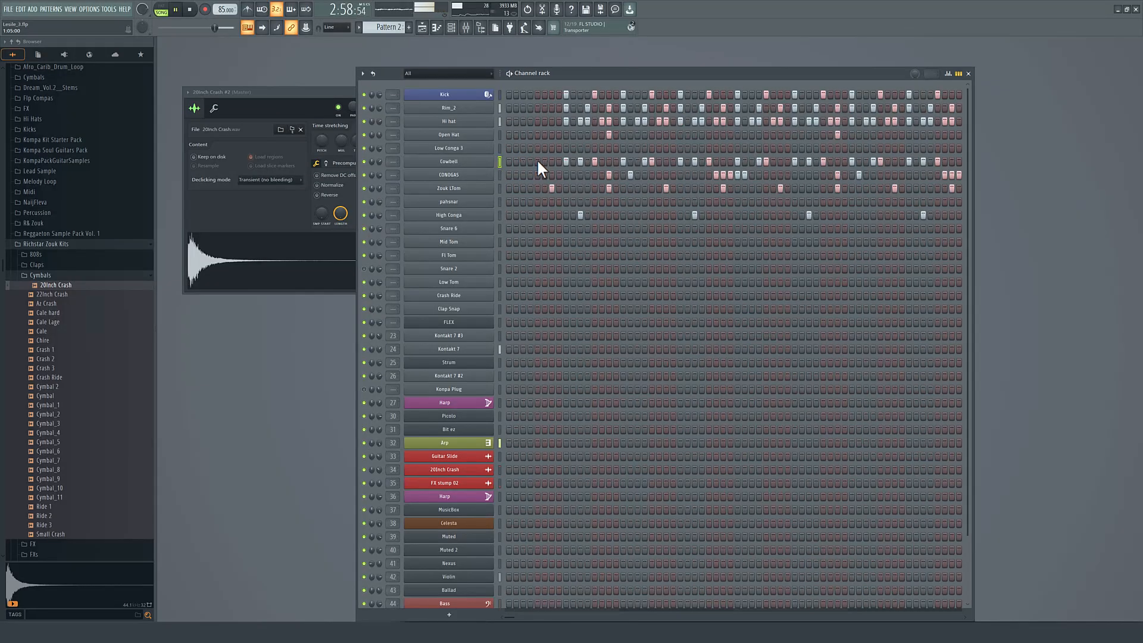
{"action": "left_click", "coordinate": [537, 161]}
{"action": "left_click", "coordinate": [537, 162]}
Step: Place Hi hat hits on steps 6 and 7 and adjust the velocity of the step 6 hit
{"action": "left_click", "coordinate": [537, 122]}
{"action": "left_click", "coordinate": [544, 122]}
{"action": "left_click", "coordinate": [552, 121]}
{"action": "left_click", "coordinate": [948, 74]}
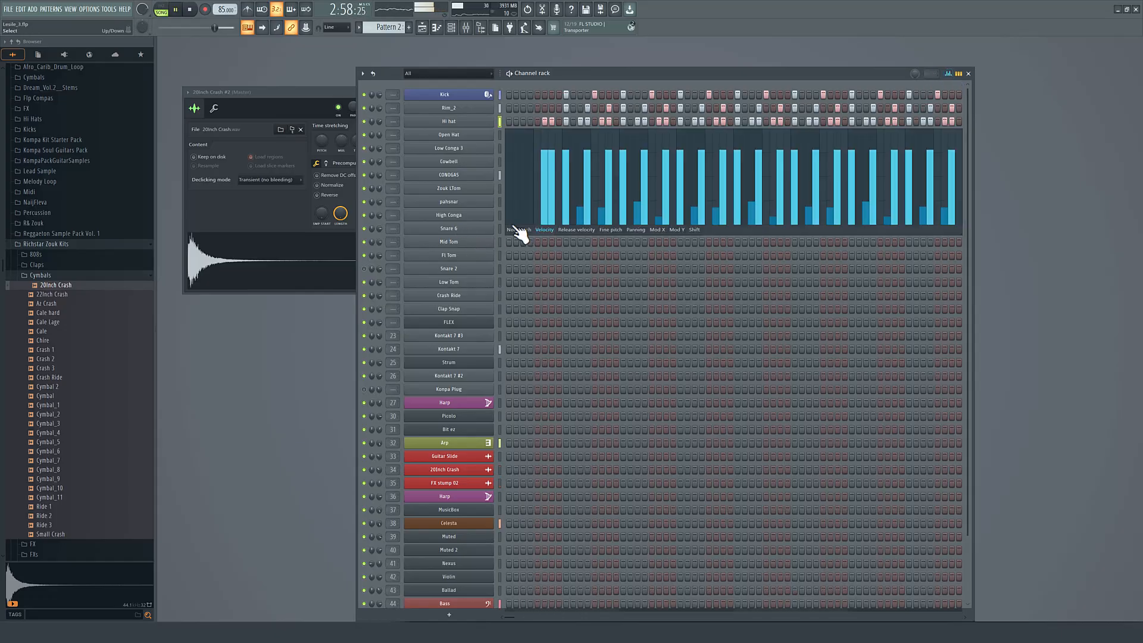
{"action": "left_click", "coordinate": [545, 209]}
{"action": "left_click", "coordinate": [949, 75]}
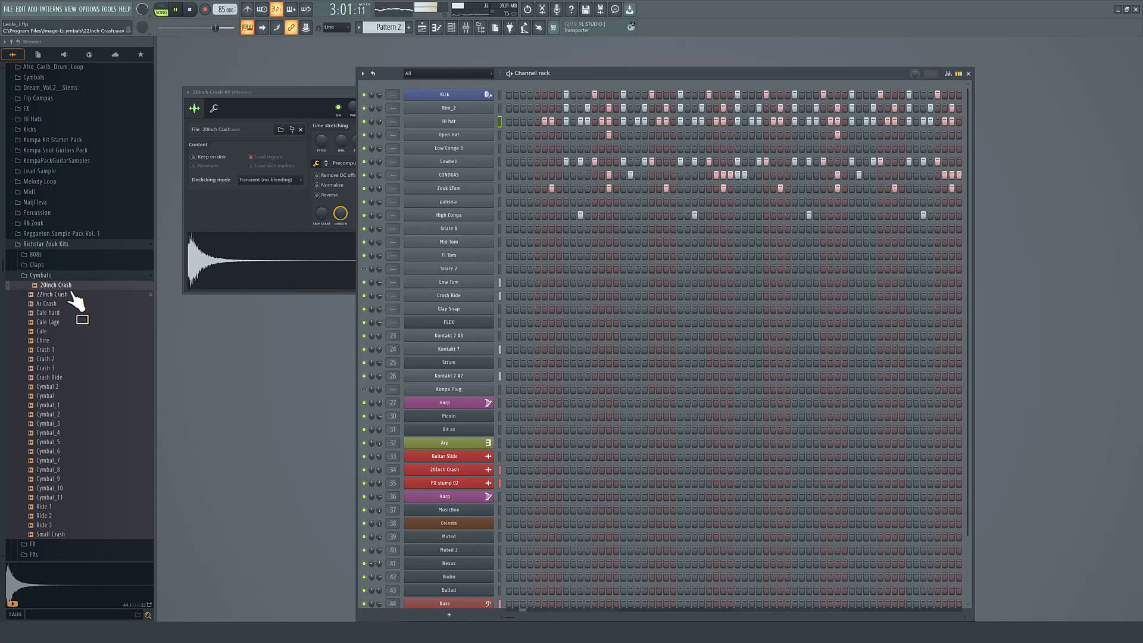
Step: Add the Floor Tom sample from the Percussion folder as a channel below Hi hat, and remove the kick on step 9
{"action": "left_click_drag", "start_coordinate": [72, 298], "coordinate": [74, 273]}
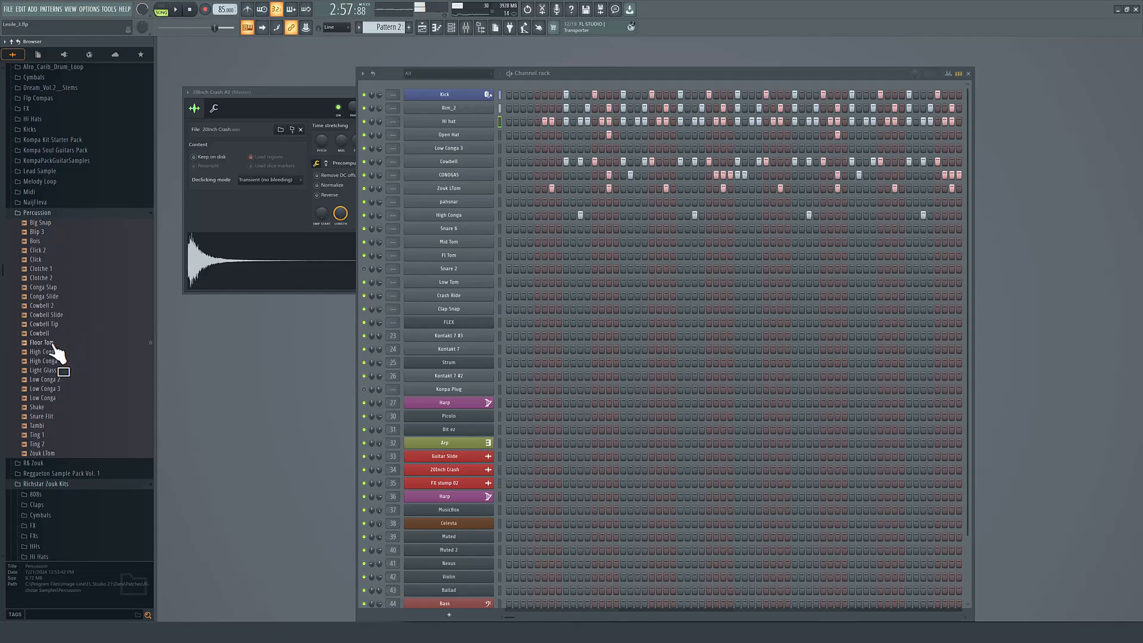
{"action": "left_click_drag", "start_coordinate": [54, 343], "coordinate": [492, 127]}
{"action": "key", "text": "space"}
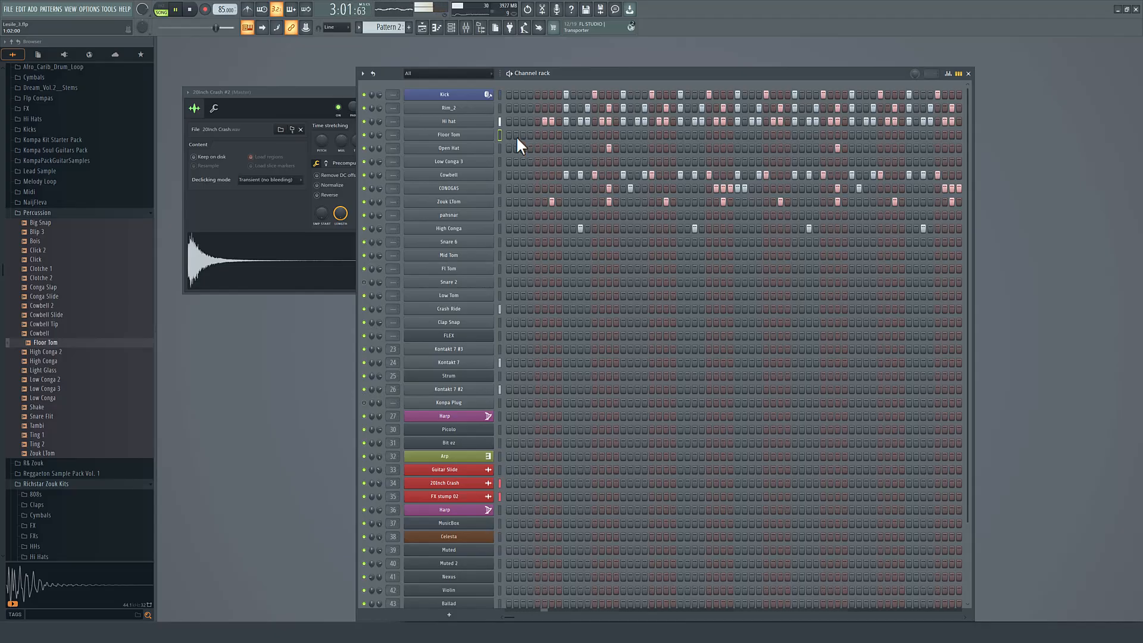
{"action": "right_click", "coordinate": [566, 94]}
{"action": "left_click_drag", "start_coordinate": [565, 134], "coordinate": [588, 134]}
{"action": "right_click", "coordinate": [588, 134]}
{"action": "right_click", "coordinate": [580, 134]}
{"action": "right_click", "coordinate": [573, 135]}
{"action": "right_click", "coordinate": [565, 134]}
Step: Fill Floor Tom steps 6 to 12 and shape their velocities into a rising ramp
{"action": "left_click_drag", "start_coordinate": [550, 134], "coordinate": [581, 138]}
{"action": "left_click", "coordinate": [588, 135]}
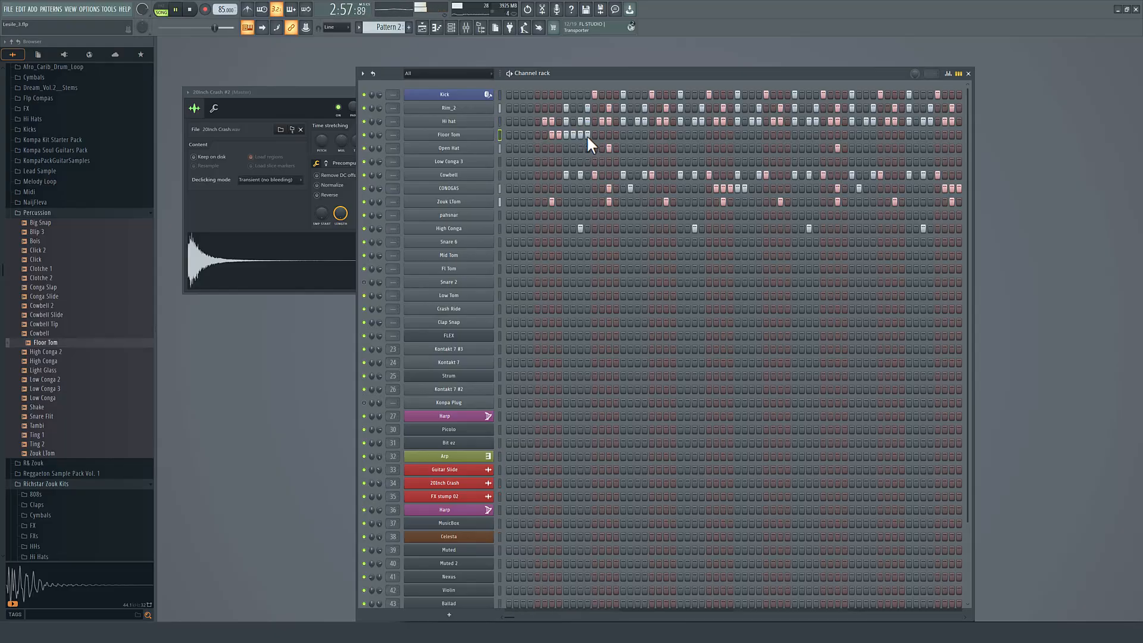
{"action": "left_click", "coordinate": [544, 135]}
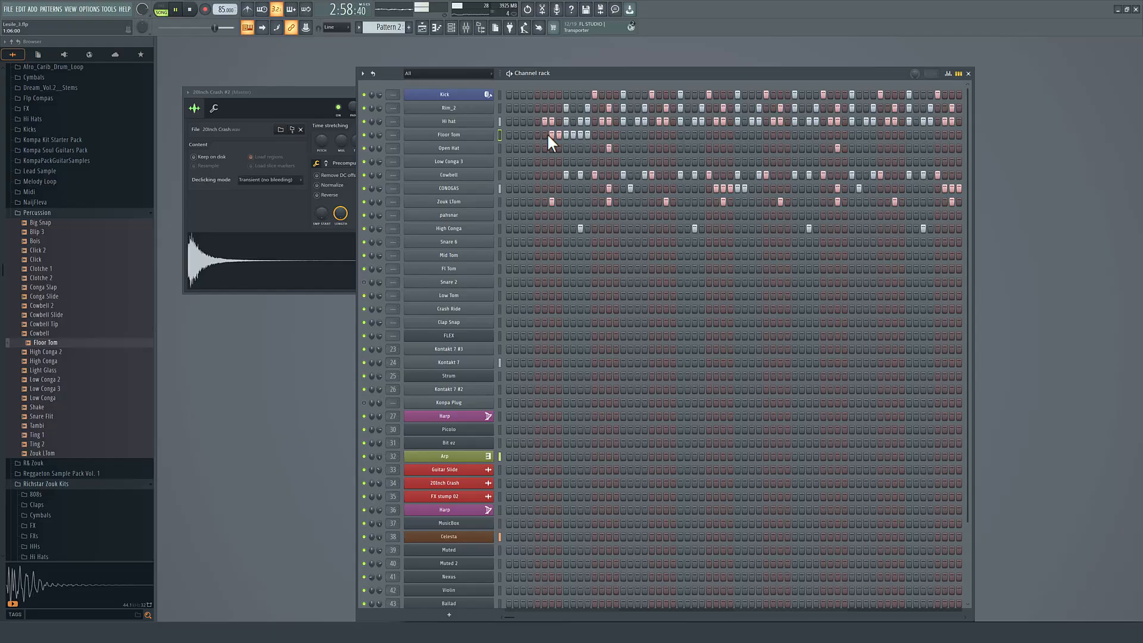
{"action": "left_click", "coordinate": [948, 73]}
{"action": "mouse_move", "coordinate": [558, 222]}
{"action": "left_mouse_down"}
{"action": "mouse_move", "coordinate": [603, 193]}
{"action": "mouse_move", "coordinate": [595, 168]}
{"action": "mouse_move", "coordinate": [564, 191]}
{"action": "left_mouse_up"}
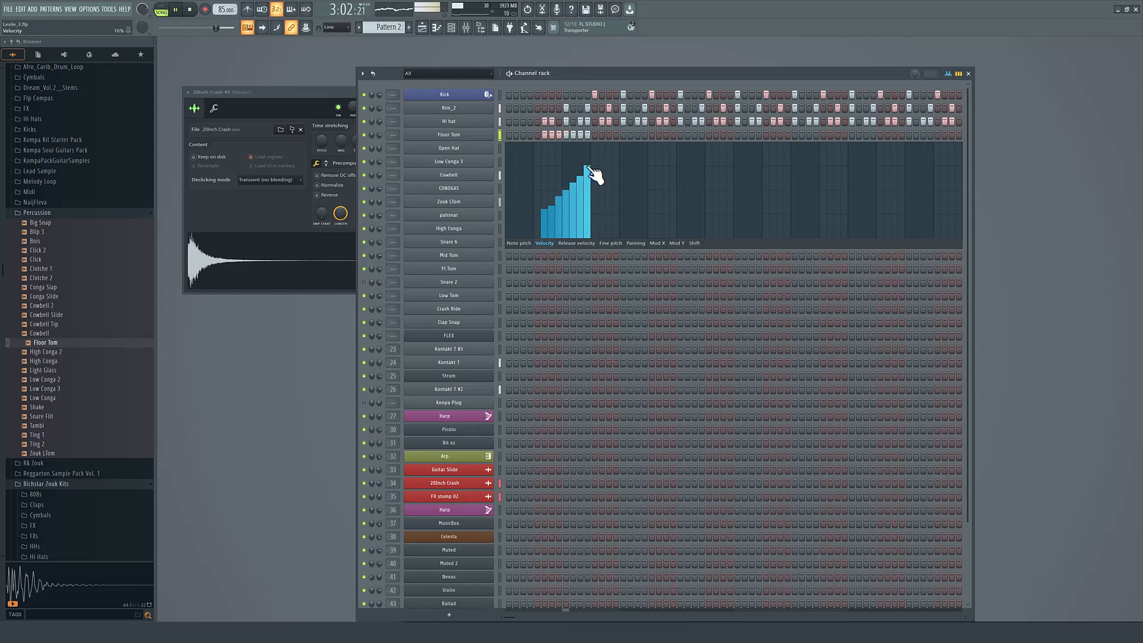
{"action": "left_click", "coordinate": [948, 74]}
Step: Add a kick on step 15 and Crash Ride hits on steps 13 and 15 of Pattern 2
{"action": "left_click", "coordinate": [623, 94]}
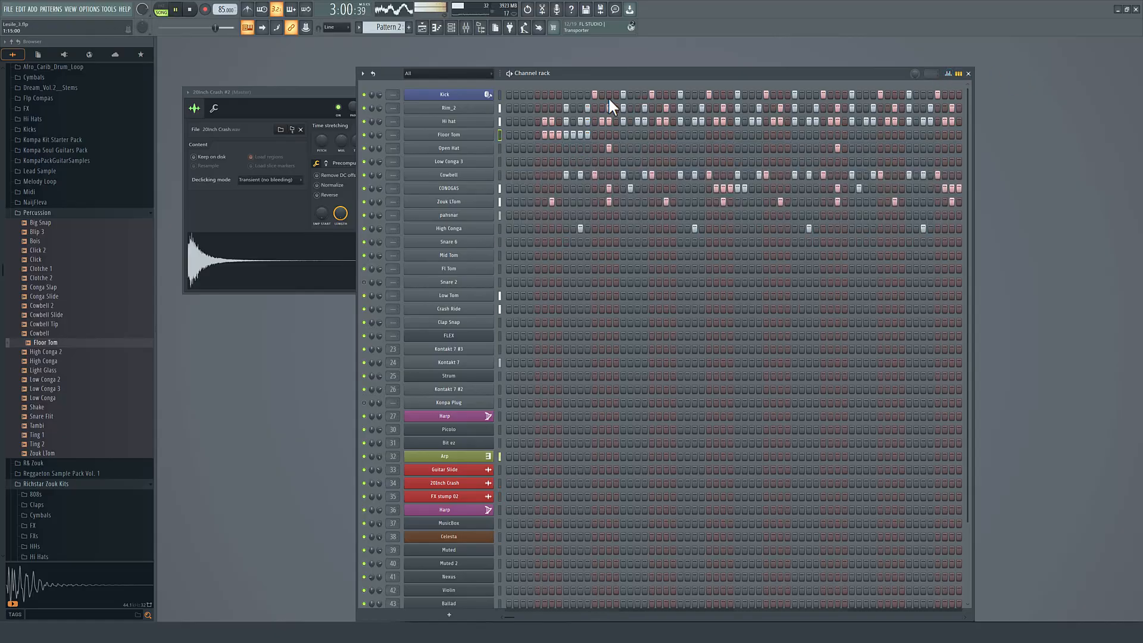
{"action": "left_click", "coordinate": [616, 94]}
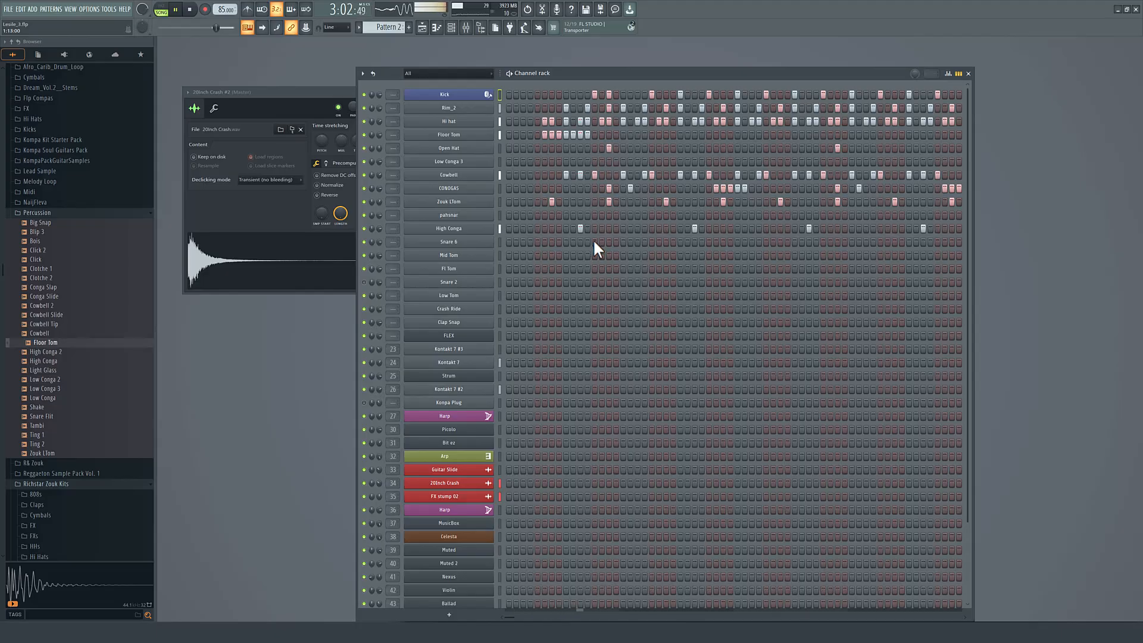
{"action": "key", "text": "space"}
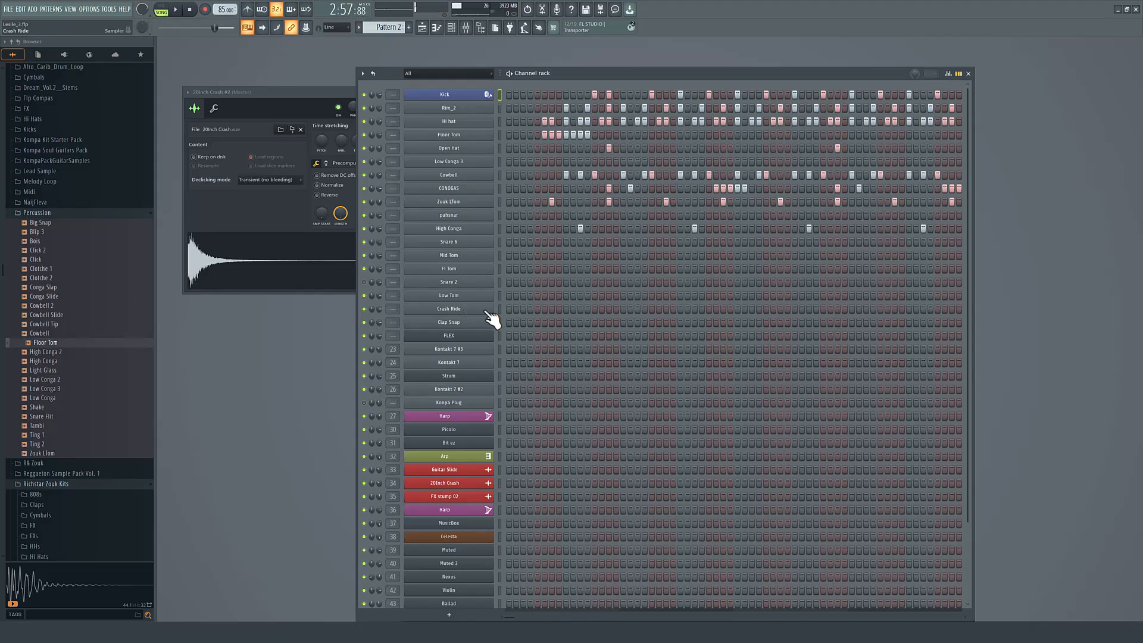
{"action": "left_click", "coordinate": [595, 308]}
{"action": "left_click", "coordinate": [609, 308]}
{"action": "key", "text": "space"}
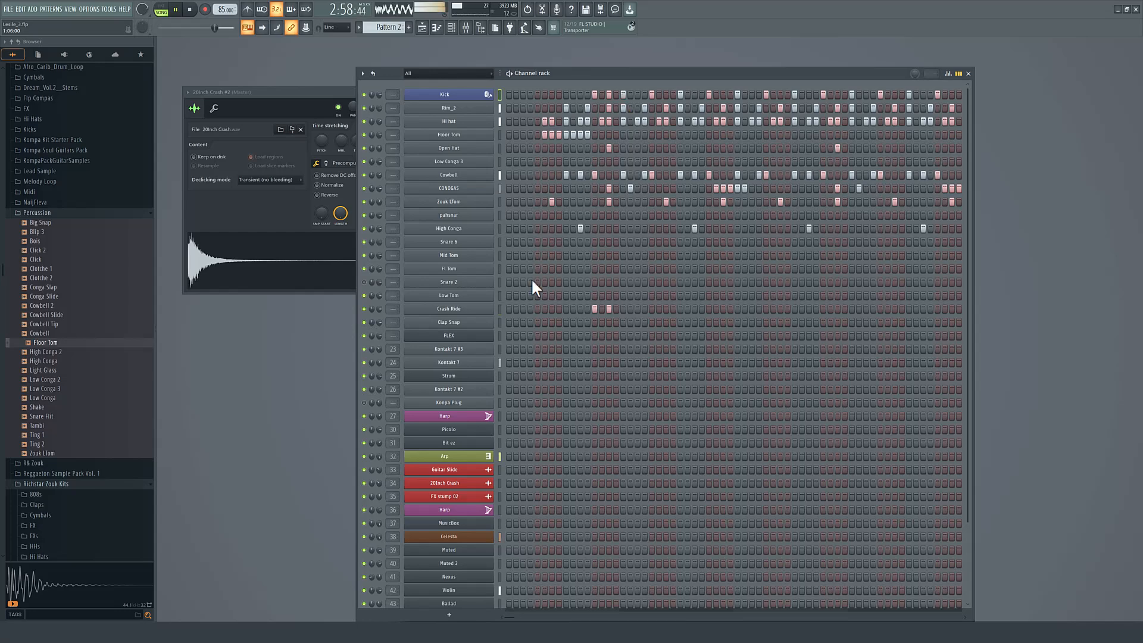
Step: Set the Crash Ride sample's quick fade out to about 9% in its sampler settings
{"action": "left_click", "coordinate": [451, 314]}
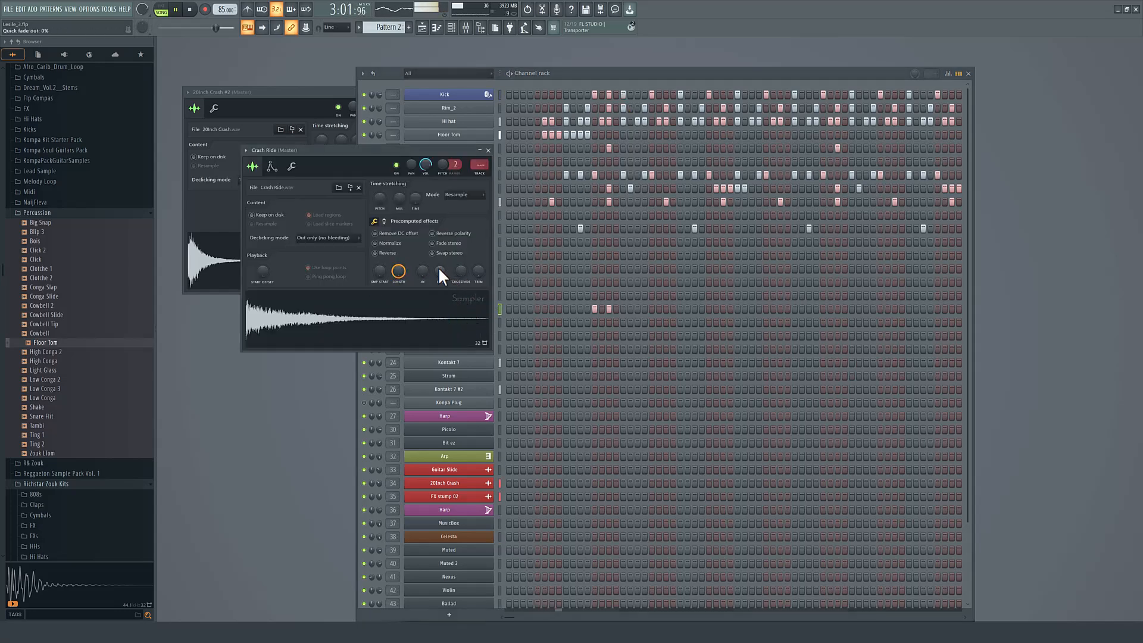
{"action": "left_click_drag", "start_coordinate": [440, 275], "coordinate": [441, 265]}
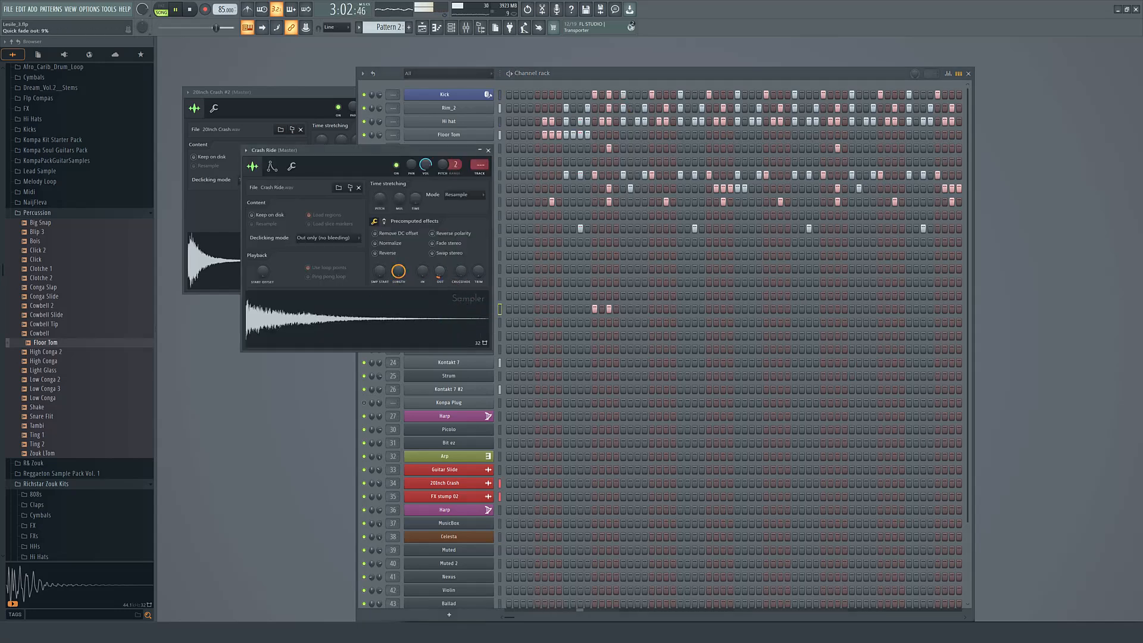
{"action": "left_click", "coordinate": [489, 151]}
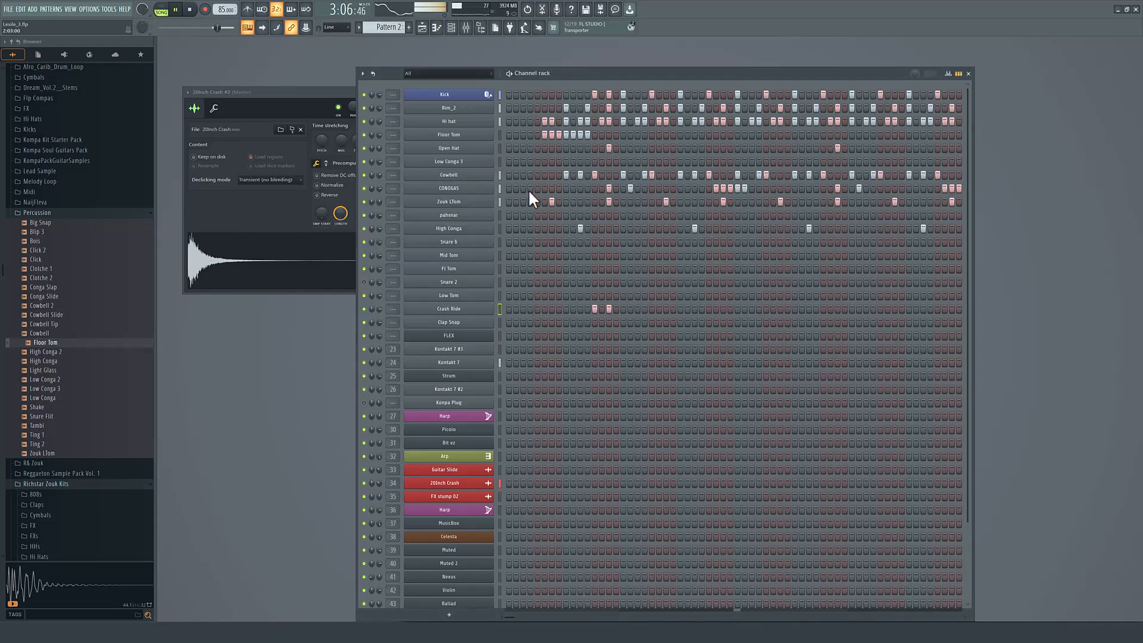
Step: Return to the playlist and place the 20Inch Crash #2 audio clip on Track 9 at bar 66
{"action": "left_click", "coordinate": [422, 26]}
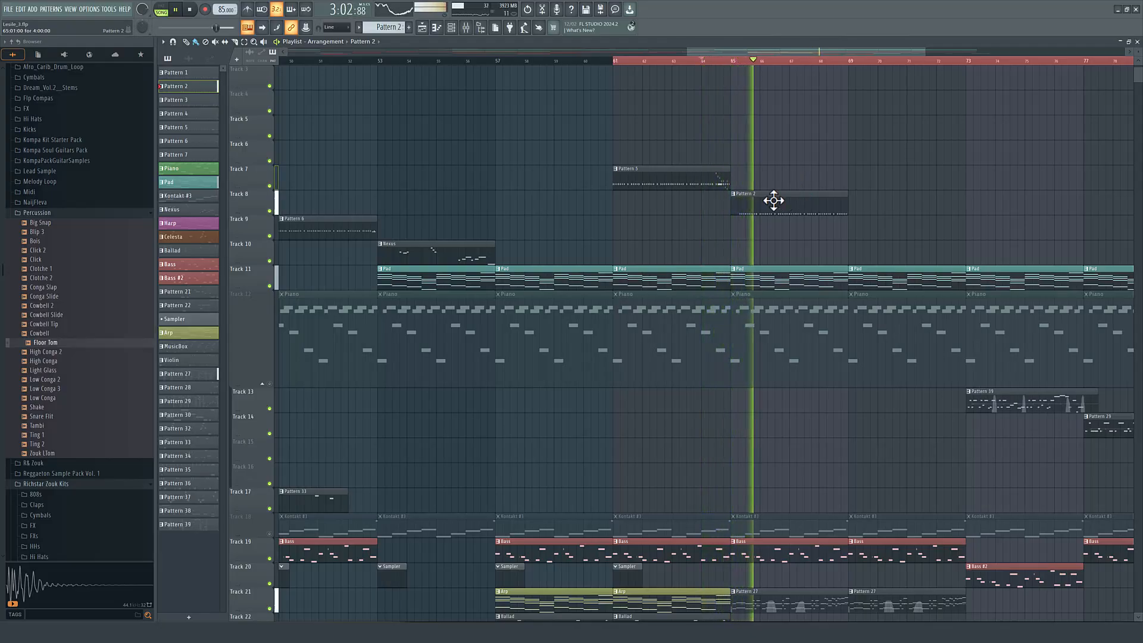
{"action": "scroll", "coordinate": [747, 395], "scroll_direction": "down", "scroll_amount": 2}
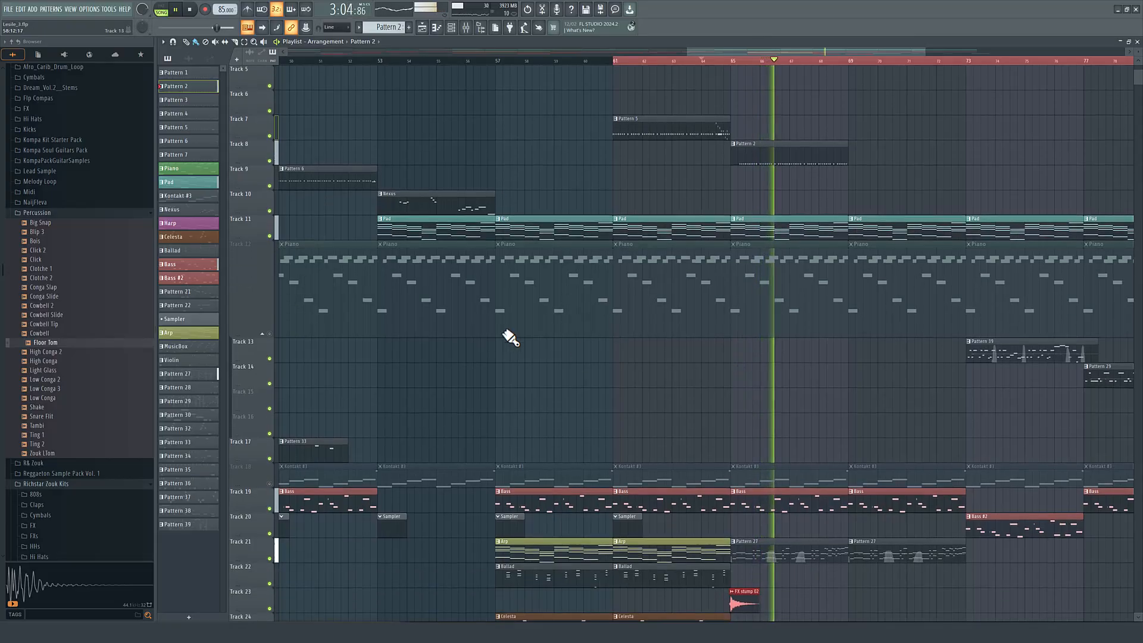
{"action": "scroll", "coordinate": [511, 338], "scroll_direction": "up", "scroll_amount": 1}
{"action": "left_click", "coordinate": [189, 58]}
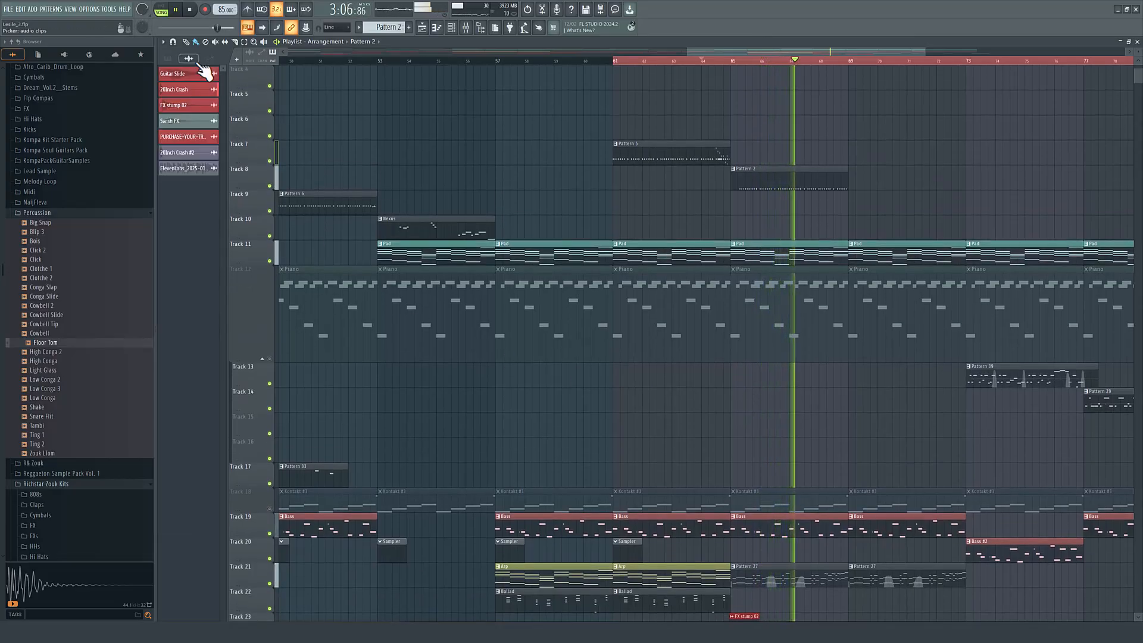
{"action": "left_click", "coordinate": [183, 153]}
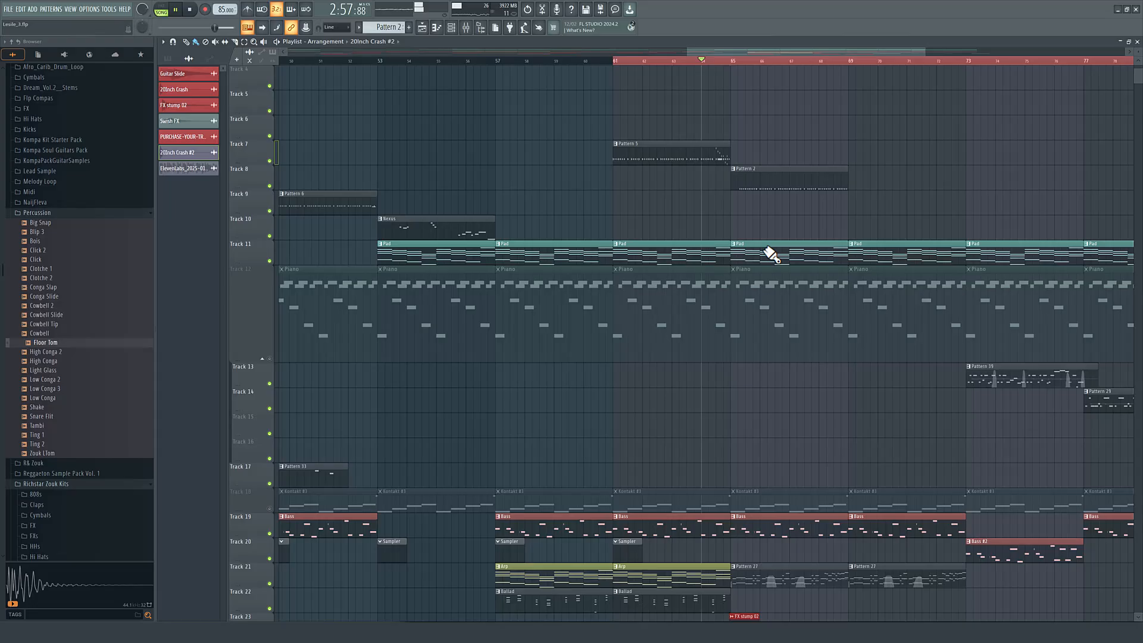
{"action": "left_click", "coordinate": [762, 205]}
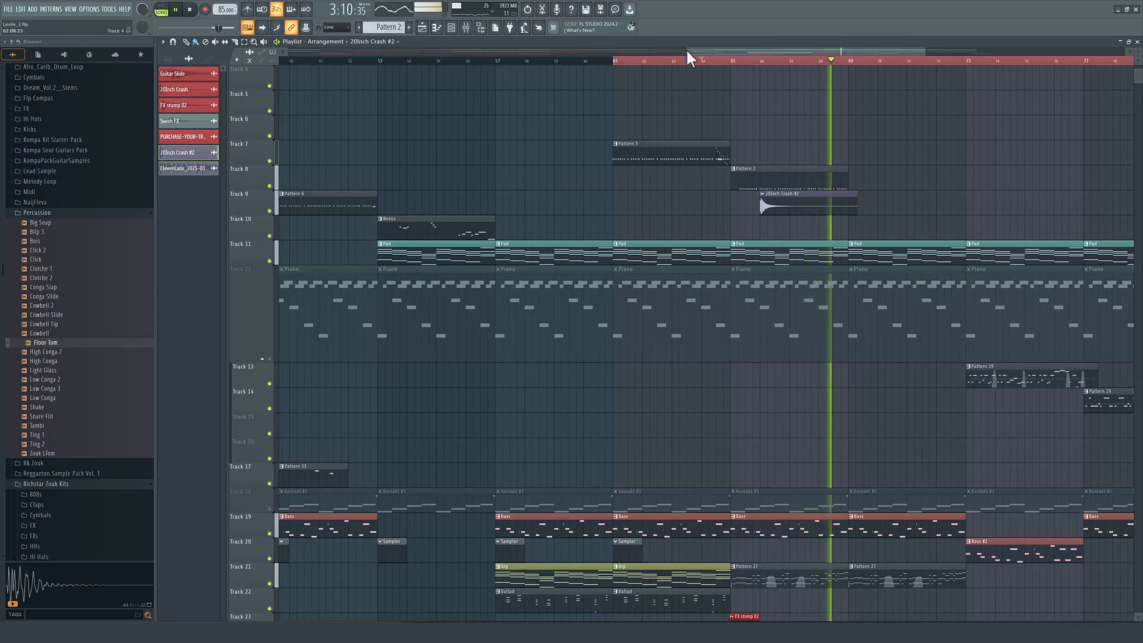
Step: Pick up Pattern 6 from the earlier arrangement and place two consecutive clips on Track 7 at bars 69 and 73
{"action": "left_click_drag", "start_coordinate": [686, 48], "coordinate": [285, 48]}
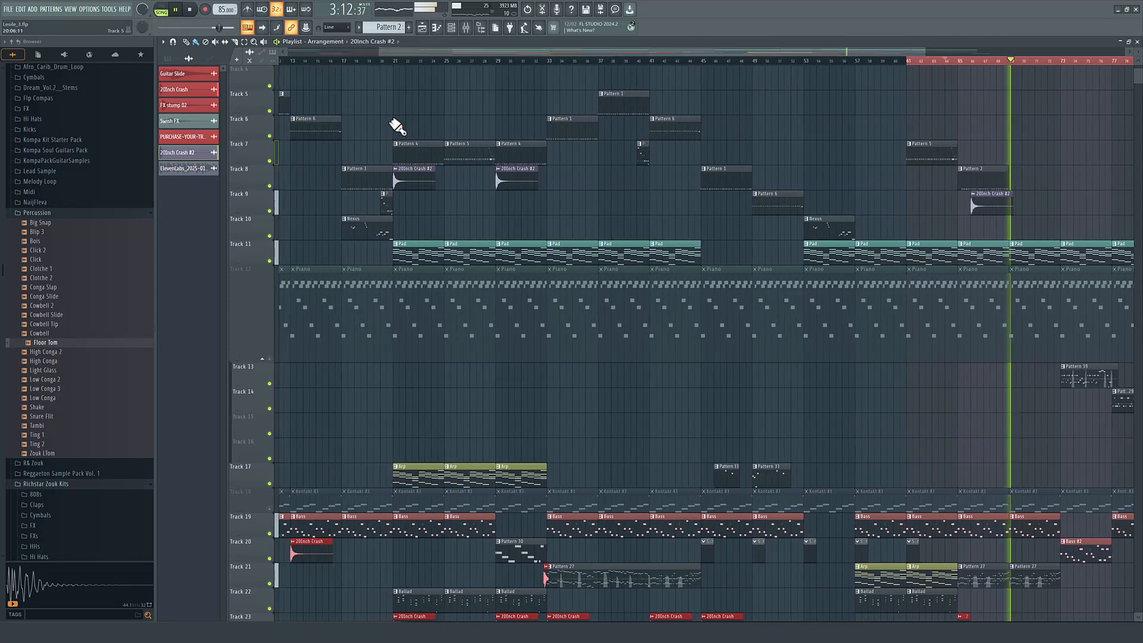
{"action": "left_click", "coordinate": [332, 128]}
{"action": "left_click", "coordinate": [1015, 150]}
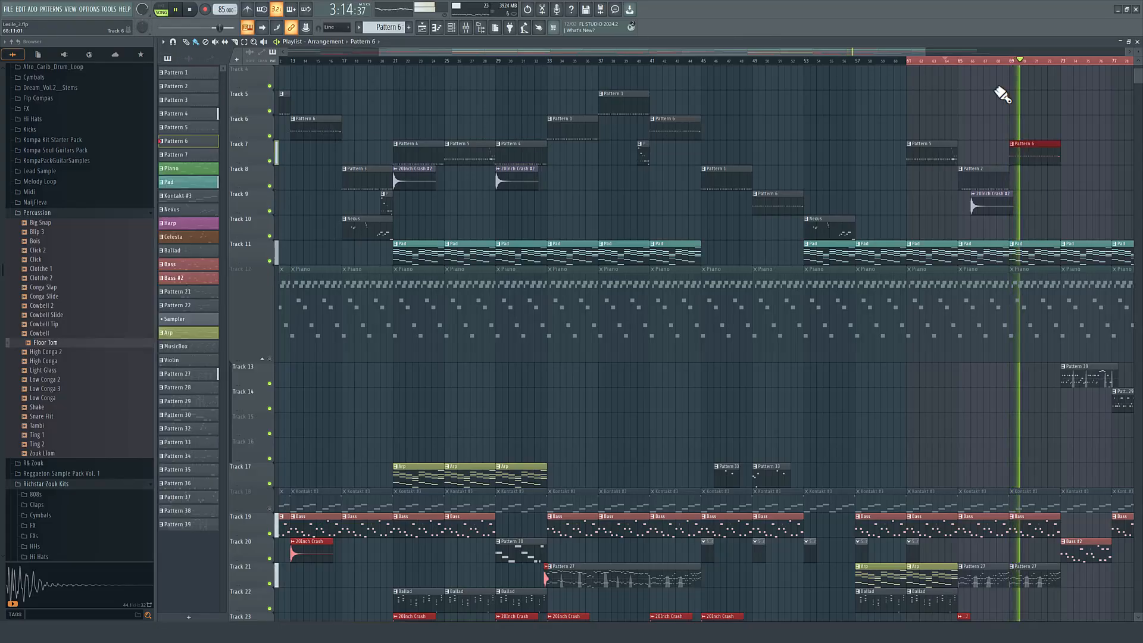
{"action": "left_click_drag", "start_coordinate": [897, 49], "coordinate": [1039, 59]}
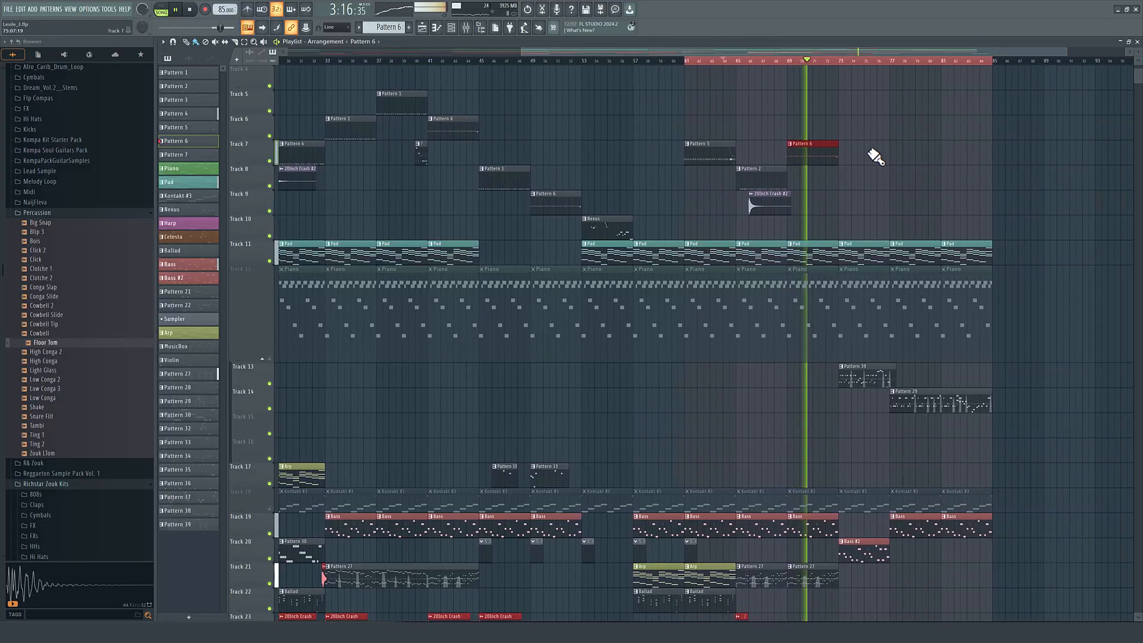
{"action": "left_click", "coordinate": [847, 161]}
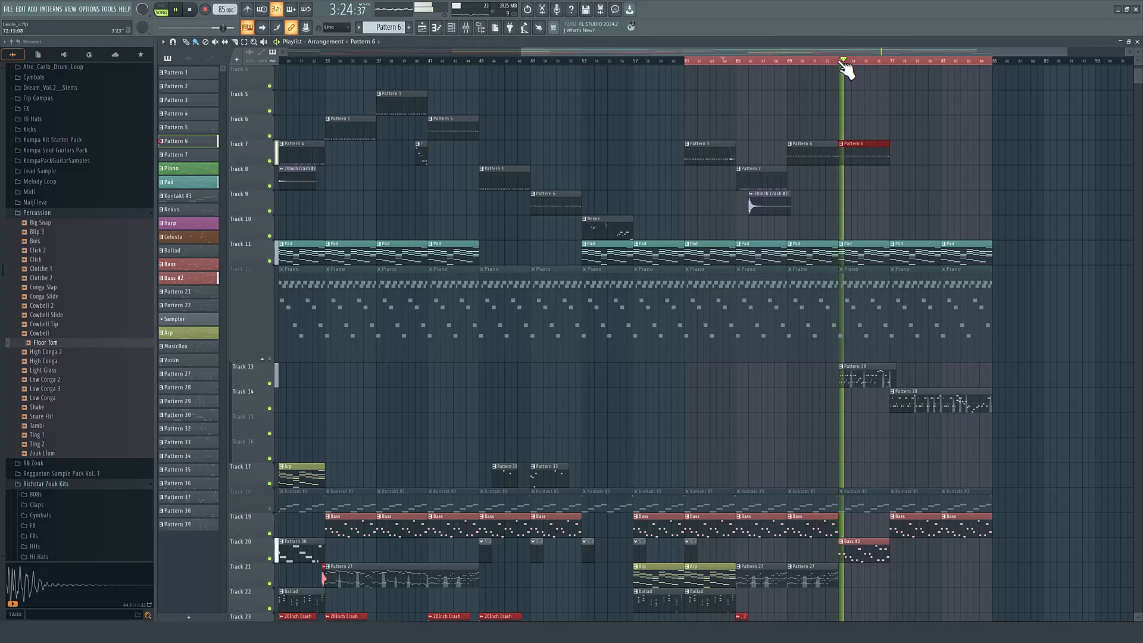
Step: Loop playback over the second Track 7 Pattern 6 clip from bar 73, and remove the kick on step 9 of that pattern
{"action": "left_click_drag", "start_coordinate": [845, 62], "coordinate": [885, 88]}
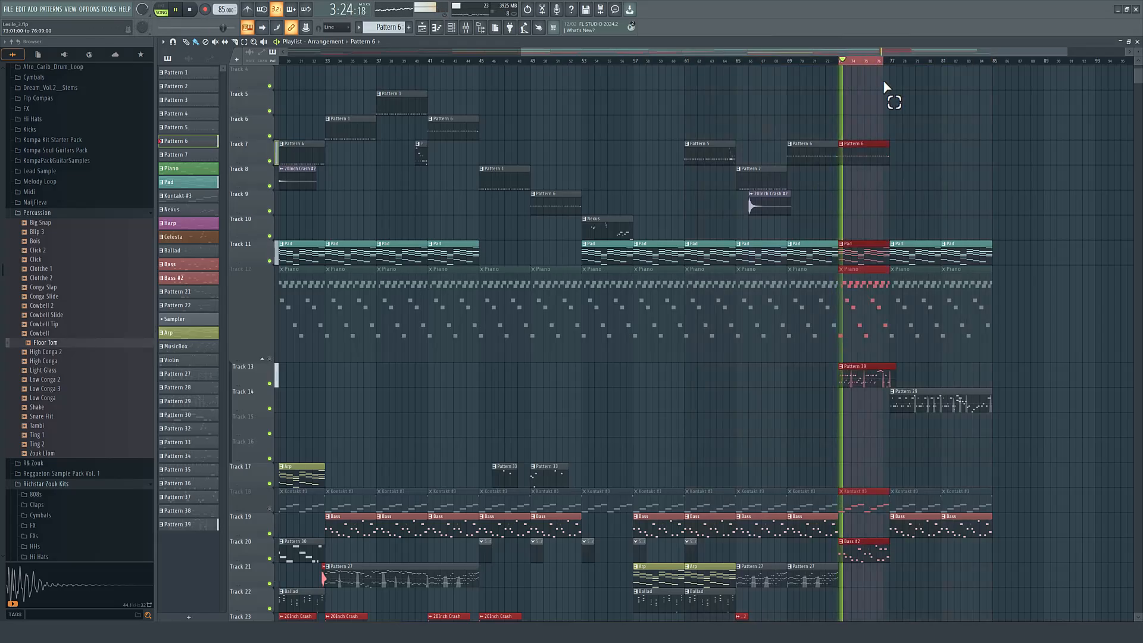
{"action": "double_click", "coordinate": [871, 158]}
{"action": "key", "text": "Escape"}
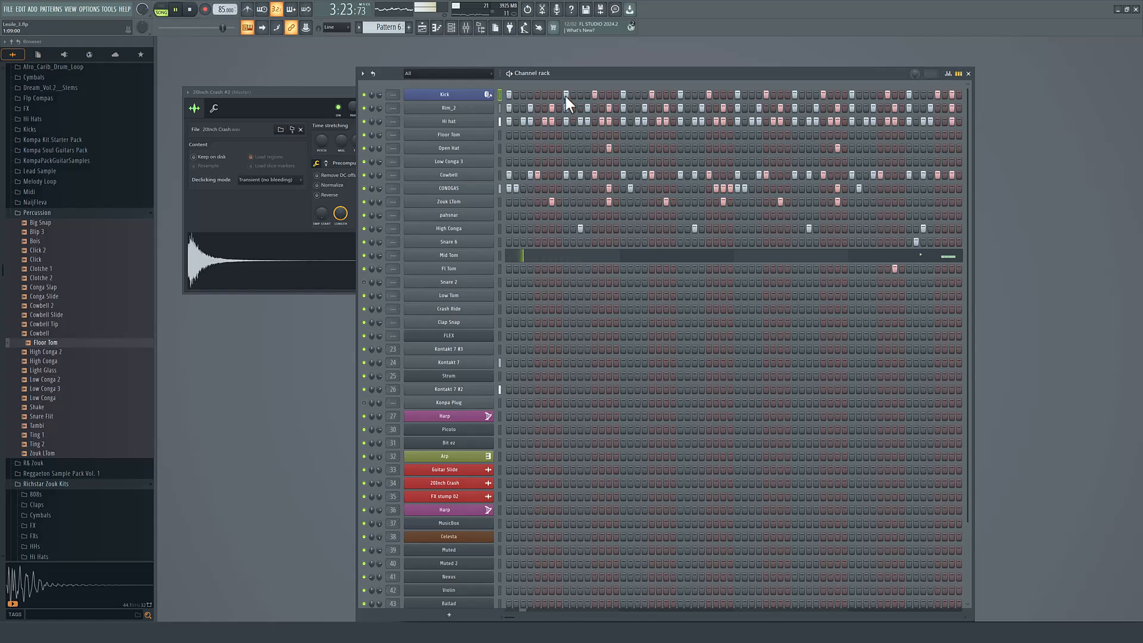
{"action": "right_click", "coordinate": [567, 95]}
Step: Add fill hits to Pattern 6: Snare 6 on step 2, Low Tom on 4, Fl Tom on 7 and Floor Tom on 8 to 12
{"action": "left_click", "coordinate": [516, 242]}
{"action": "left_click", "coordinate": [530, 296]}
{"action": "left_click_drag", "start_coordinate": [533, 296], "coordinate": [545, 295]}
{"action": "right_click", "coordinate": [545, 295]}
{"action": "right_click", "coordinate": [538, 295]}
{"action": "left_click", "coordinate": [550, 269]}
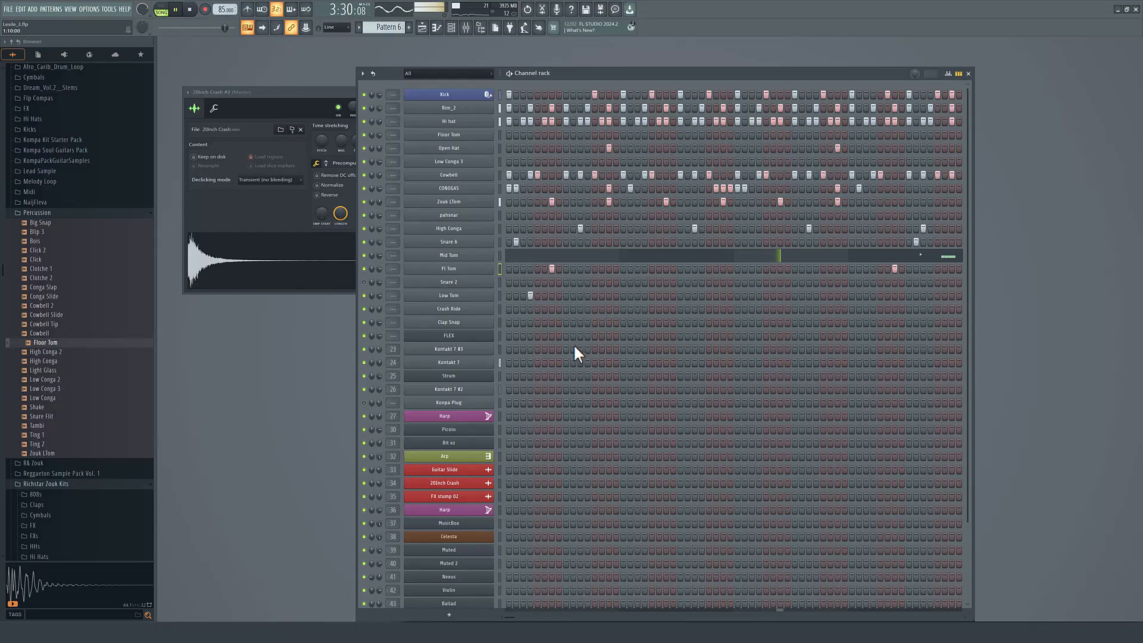
{"action": "left_click_drag", "start_coordinate": [553, 134], "coordinate": [588, 137]}
{"action": "right_click", "coordinate": [551, 132]}
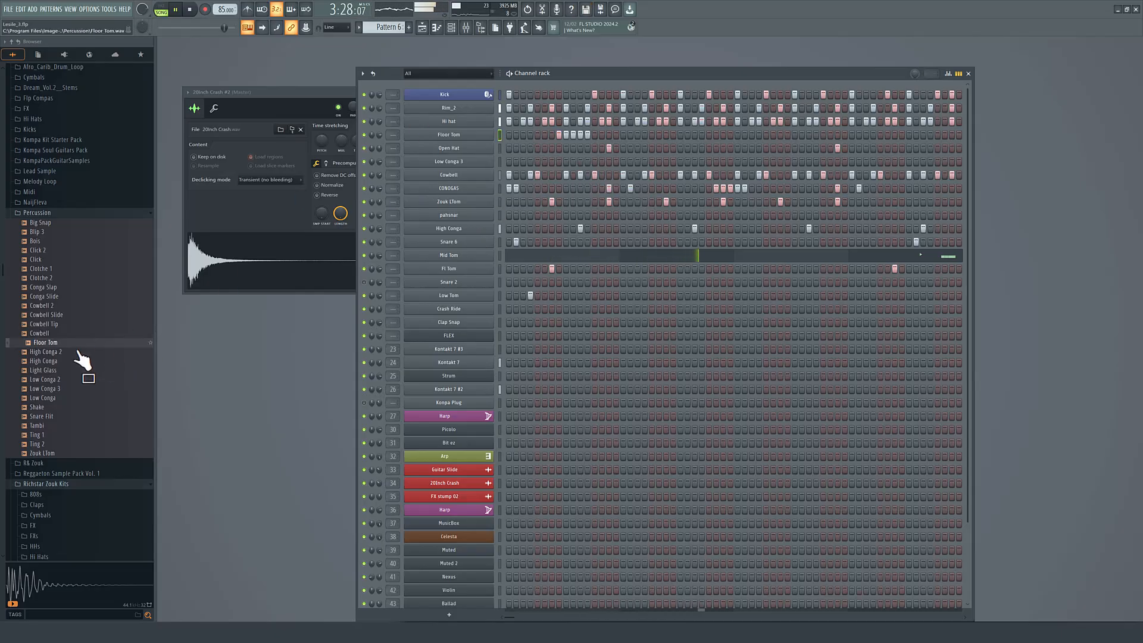
Step: Add the Cowbell Slide sample as a channel below Floor Tom and place a hit on step 14
{"action": "left_click_drag", "start_coordinate": [53, 343], "coordinate": [485, 144]}
{"action": "key", "text": "space"}
{"action": "left_click", "coordinate": [602, 148]}
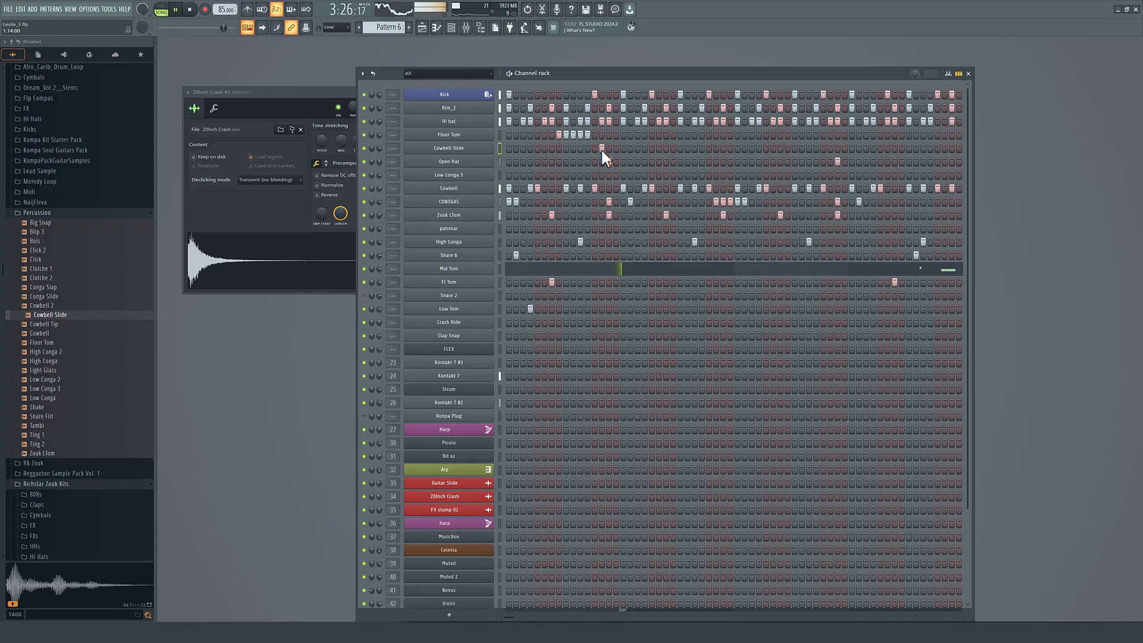
{"action": "left_click", "coordinate": [609, 161]}
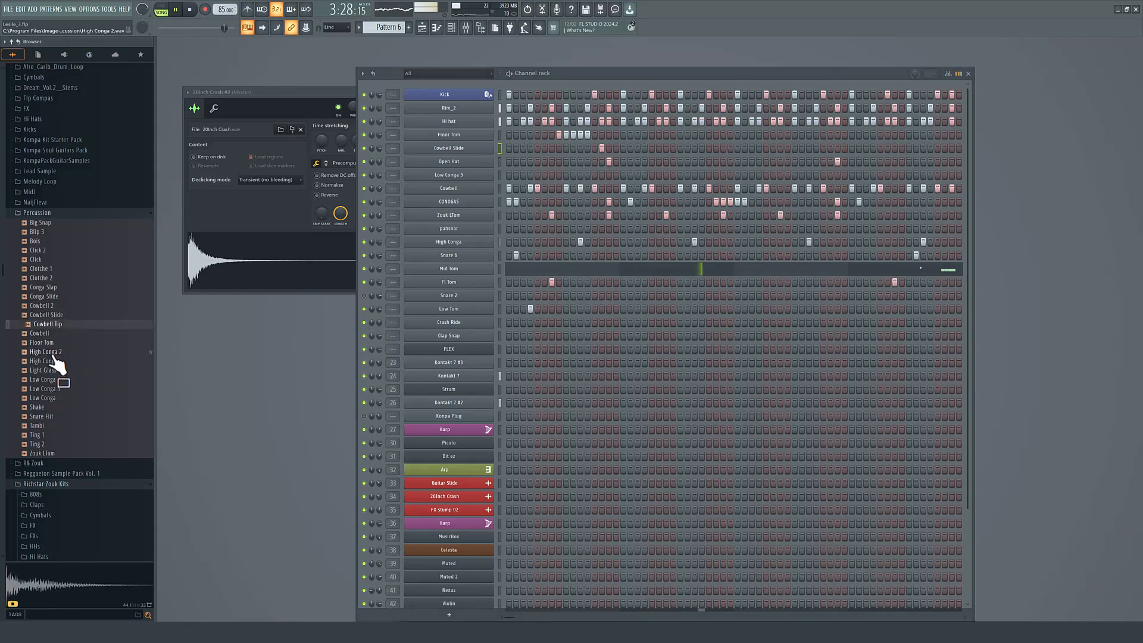
Step: Add the Cowbell Tip sample as a channel below Cowbell Slide and place hits on steps 18, 21, 24 and 27
{"action": "left_click_drag", "start_coordinate": [52, 351], "coordinate": [469, 152]}
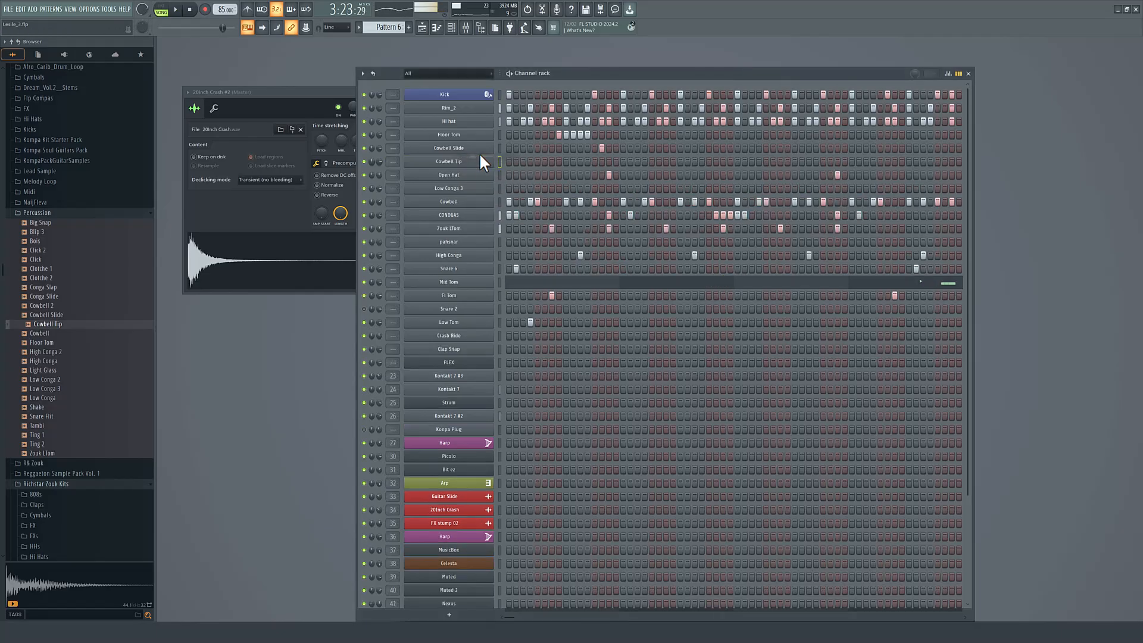
{"action": "left_click", "coordinate": [630, 162]}
{"action": "left_click", "coordinate": [651, 161]}
{"action": "left_click", "coordinate": [673, 161]}
{"action": "left_click", "coordinate": [694, 161]}
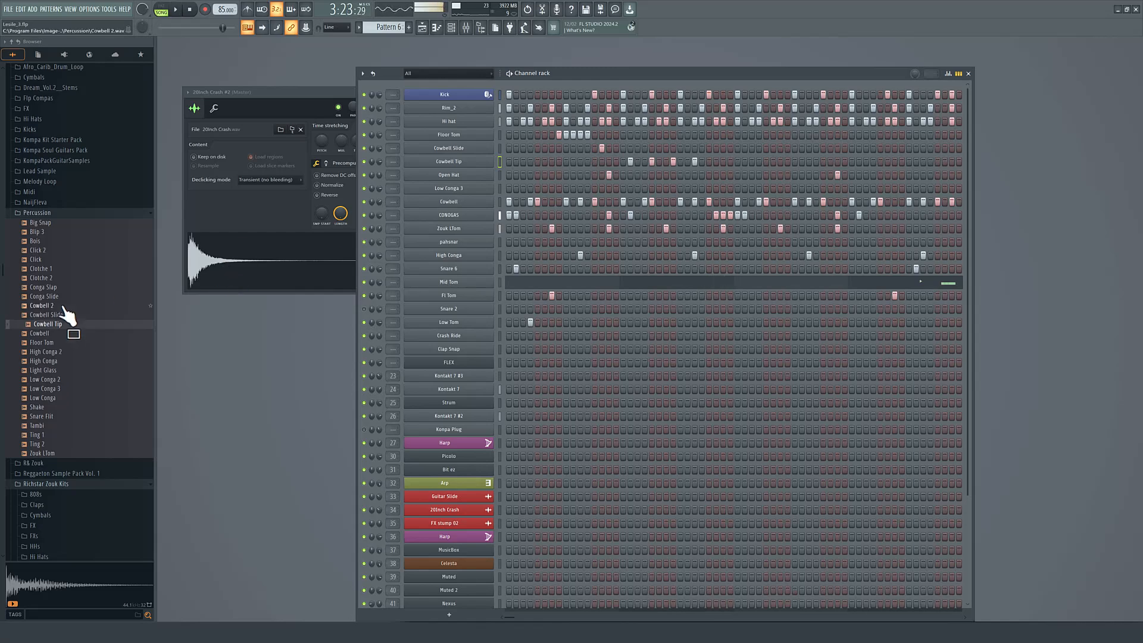
Step: Audition the cowbell, conga, light glass, snare fill, click and clotche samples in the Percussion folder
{"action": "left_click", "coordinate": [52, 297]}
{"action": "left_click", "coordinate": [42, 333]}
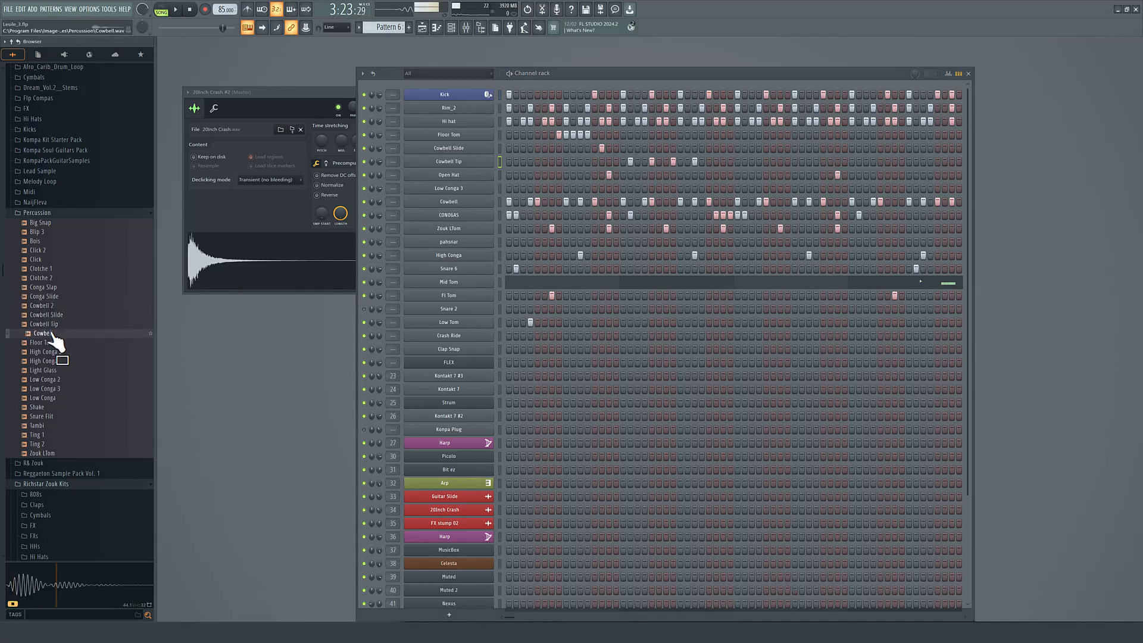
{"action": "left_click", "coordinate": [43, 361]}
{"action": "left_click", "coordinate": [42, 370]}
{"action": "left_click", "coordinate": [48, 379]}
{"action": "left_click", "coordinate": [48, 390]}
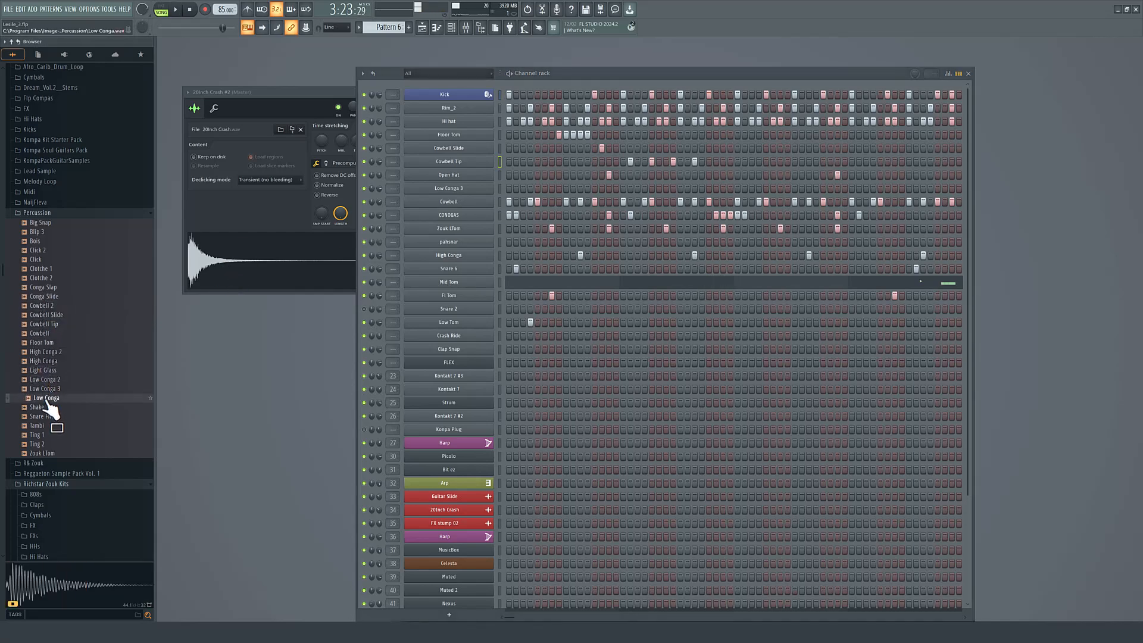
{"action": "left_click", "coordinate": [51, 416]}
{"action": "left_click", "coordinate": [51, 260]}
{"action": "left_click", "coordinate": [56, 288]}
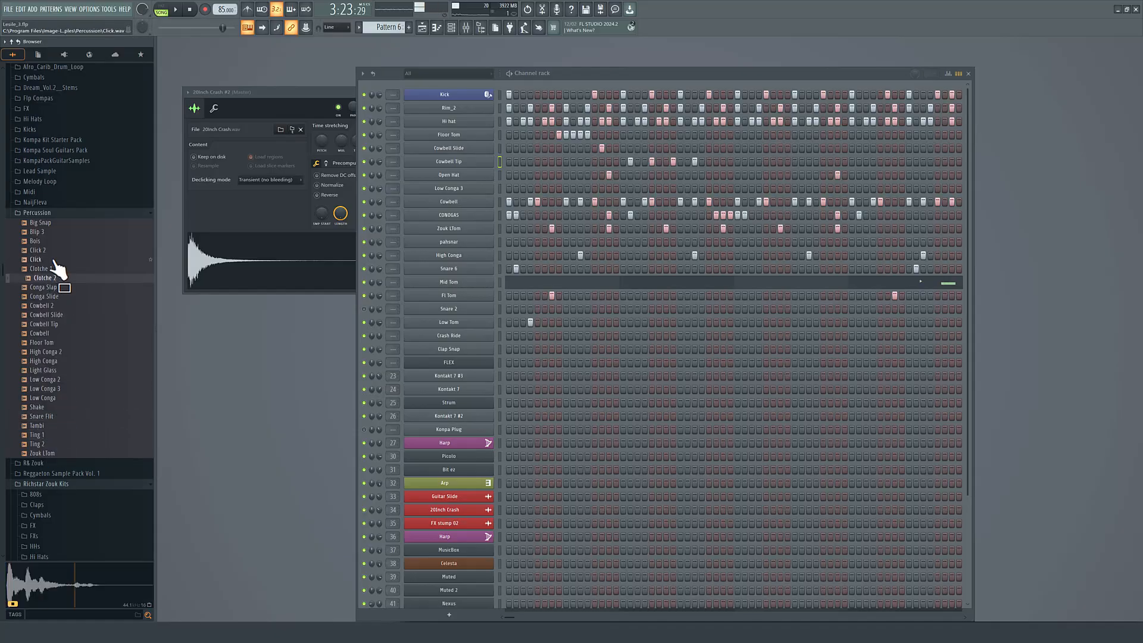
{"action": "left_click", "coordinate": [52, 260]}
Step: Add the Conga Slap sample as a channel below Cowbell Tip with hits on steps 28 to 31, and place a Crash Ride hit on step 33
{"action": "left_click", "coordinate": [54, 288]}
{"action": "left_click_drag", "start_coordinate": [49, 287], "coordinate": [483, 169]}
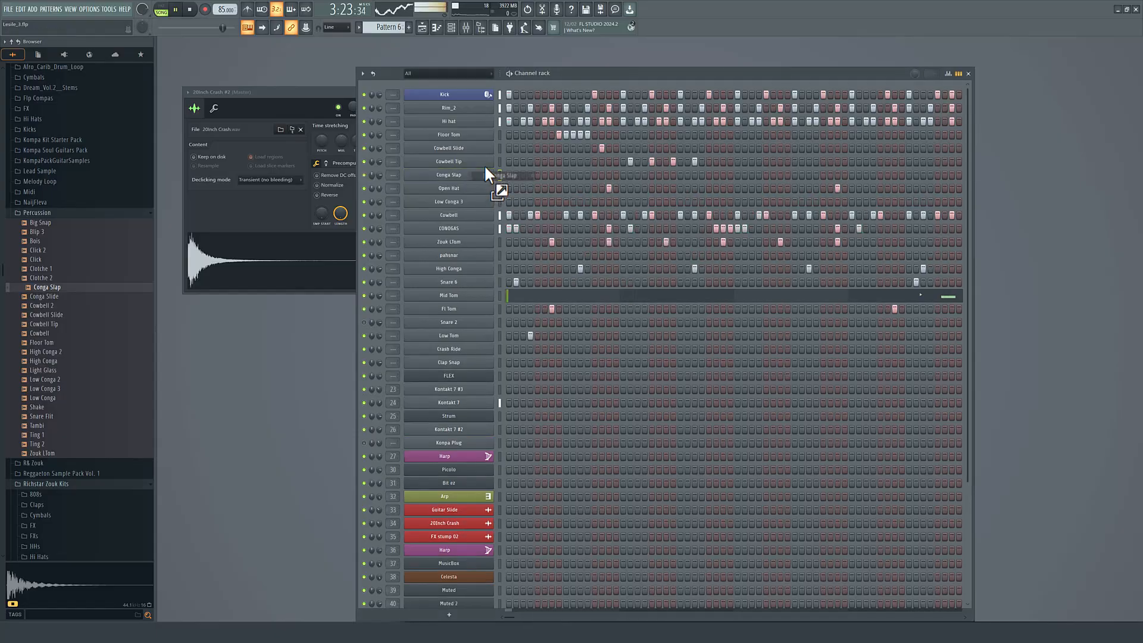
{"action": "key", "text": "space"}
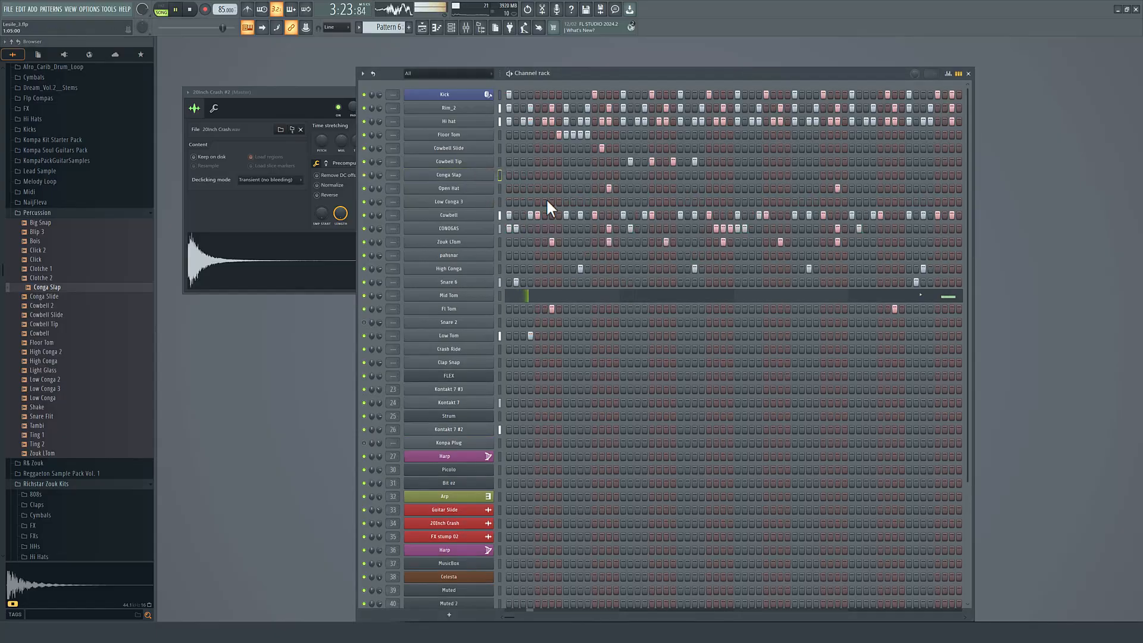
{"action": "left_click_drag", "start_coordinate": [707, 173], "coordinate": [727, 172]}
{"action": "left_click", "coordinate": [702, 170]}
{"action": "left_click", "coordinate": [736, 348]}
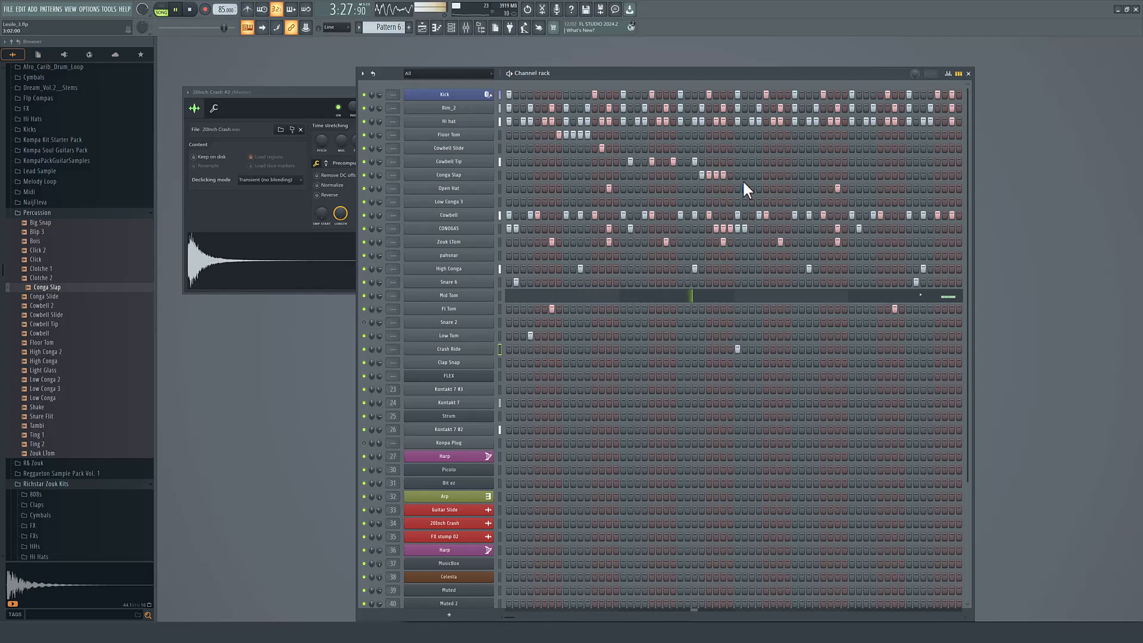
Step: Place further Cowbell Tip hits in Pattern 6 on steps 34, 37, 40, 43, 46, 49, 52, 55, 58, 61 and 63
{"action": "left_click", "coordinate": [739, 162]}
{"action": "left_click", "coordinate": [739, 162]}
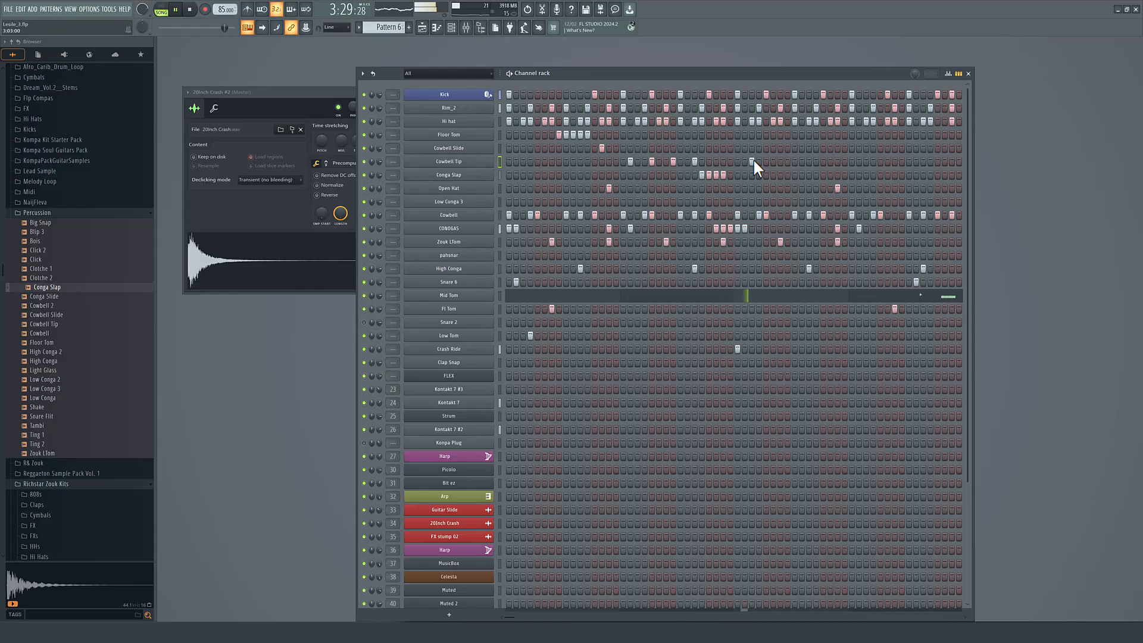
{"action": "left_click", "coordinate": [752, 161]}
{"action": "left_click", "coordinate": [745, 161]}
{"action": "left_click", "coordinate": [767, 161]}
{"action": "left_click", "coordinate": [788, 161]}
{"action": "left_click", "coordinate": [808, 162]}
{"action": "left_click", "coordinate": [830, 161]}
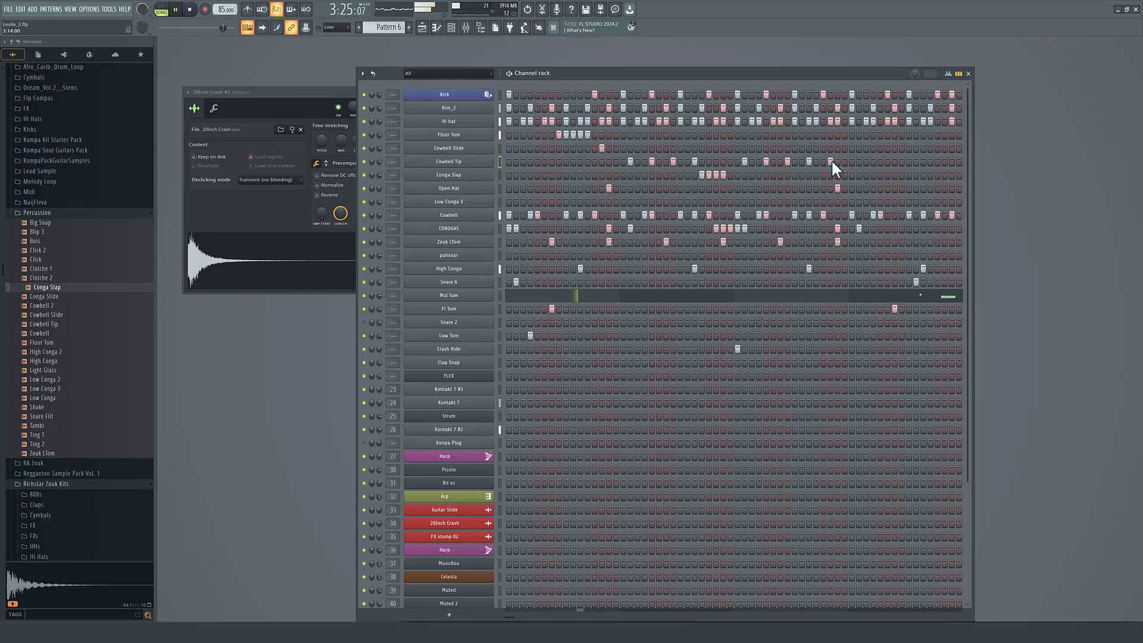
{"action": "left_click", "coordinate": [852, 161]}
{"action": "left_click", "coordinate": [873, 162]}
{"action": "left_click", "coordinate": [895, 162]}
{"action": "left_click", "coordinate": [916, 162]}
{"action": "left_click", "coordinate": [937, 162]}
{"action": "left_click", "coordinate": [952, 161]}
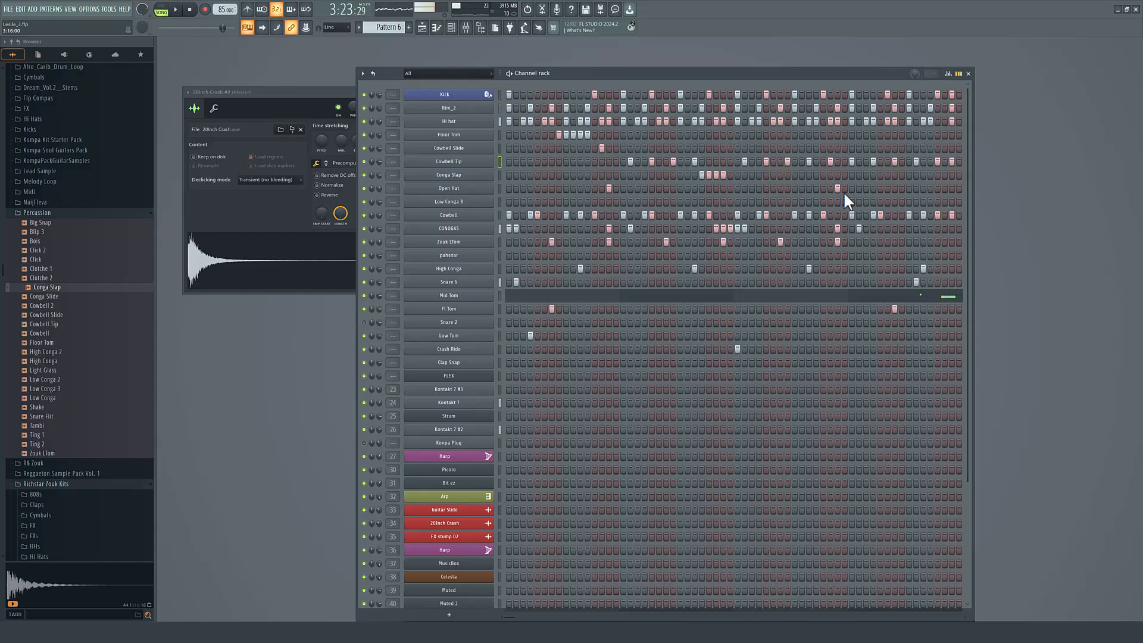
Step: Audition more percussion samples, and add Light Glass as a channel below Conga Slap with hits on steps 36 and 39
{"action": "left_click_drag", "start_coordinate": [47, 305], "coordinate": [57, 333]}
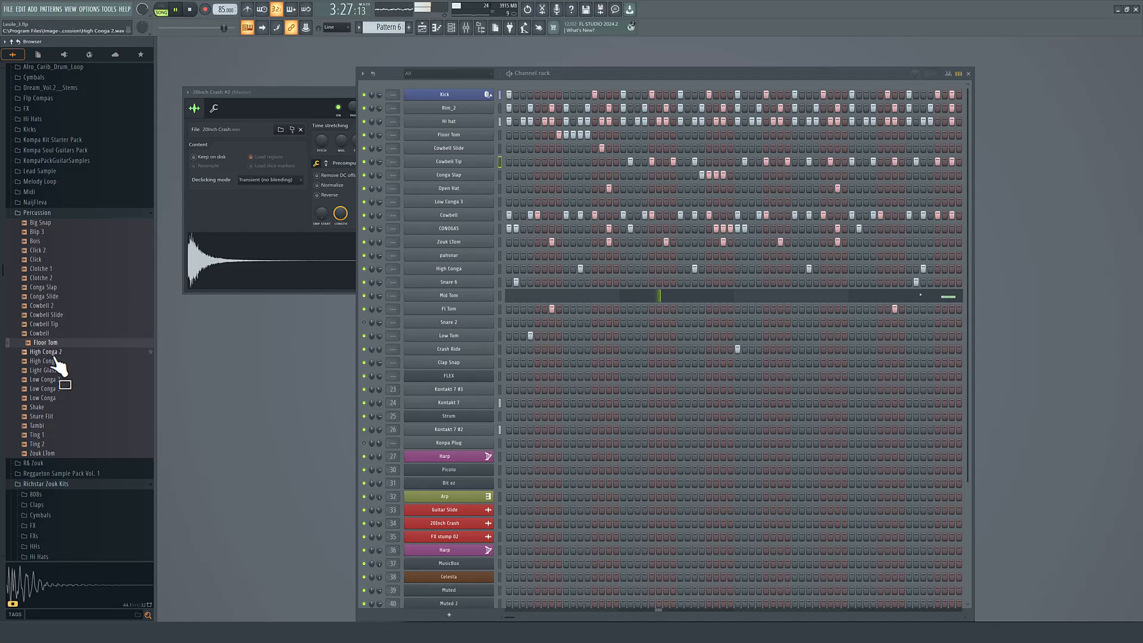
{"action": "left_click", "coordinate": [52, 351]}
{"action": "left_click", "coordinate": [53, 360]}
{"action": "left_click", "coordinate": [54, 370]}
{"action": "left_click_drag", "start_coordinate": [57, 376], "coordinate": [460, 178]}
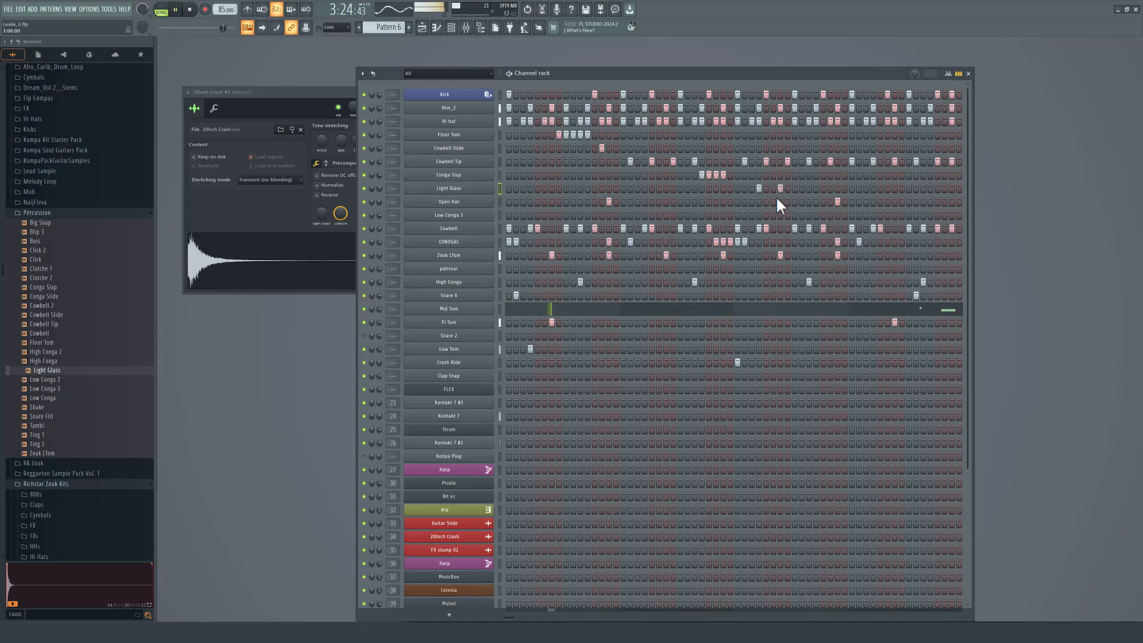
Step: Replace the Light Glass channel's sample with Cowbell 2 and remove its hits on steps 36 and 39
{"action": "left_click", "coordinate": [47, 306]}
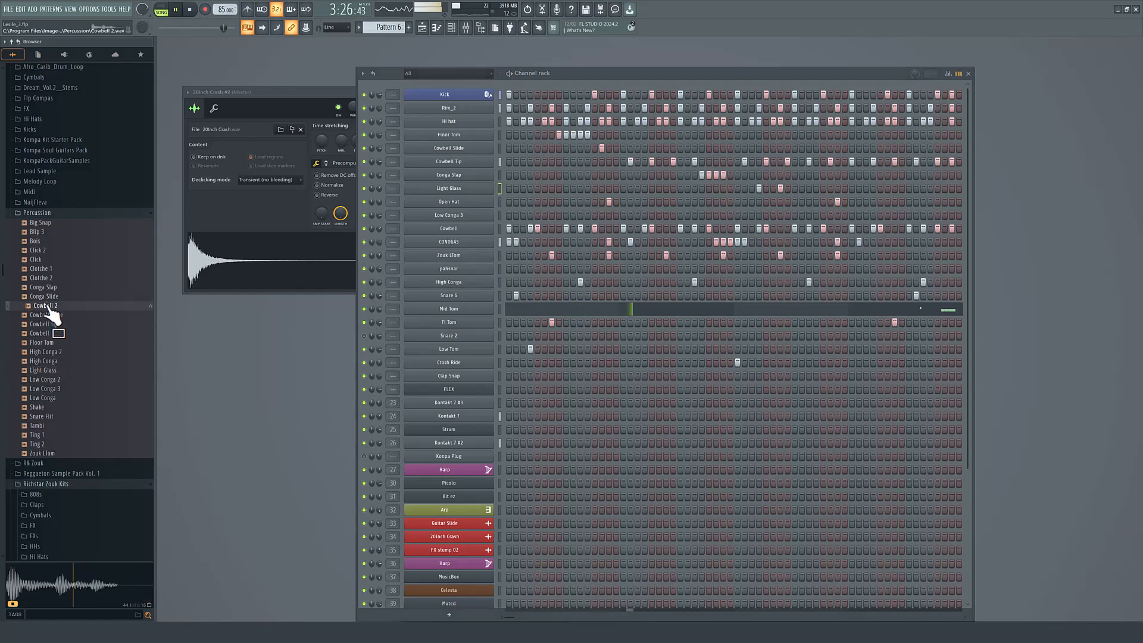
{"action": "left_click_drag", "start_coordinate": [48, 308], "coordinate": [471, 188]}
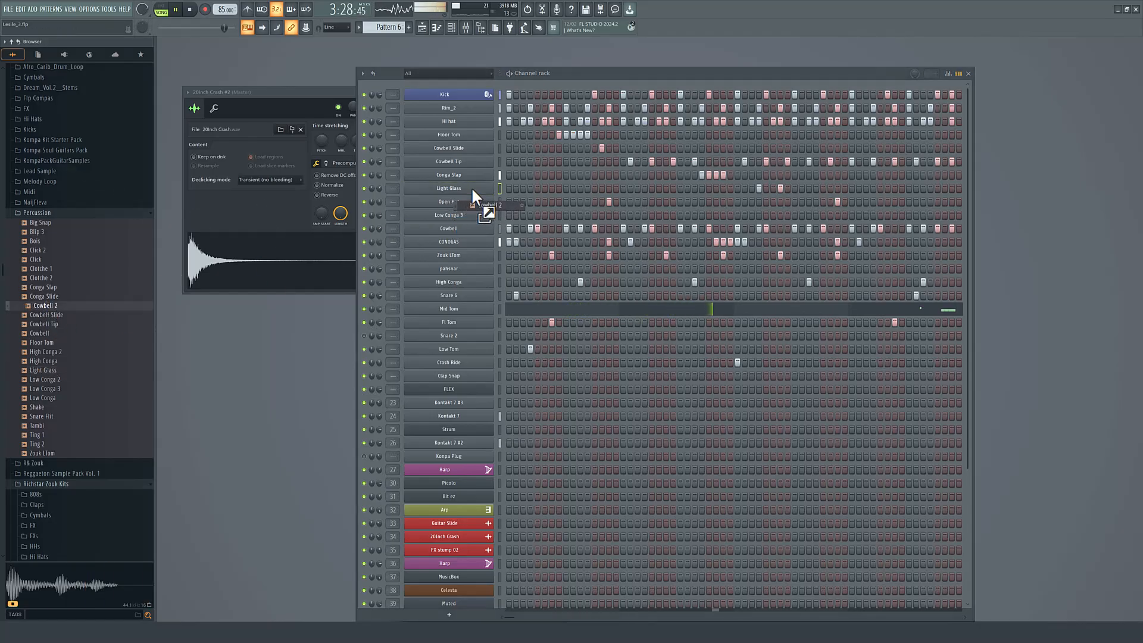
{"action": "right_click", "coordinate": [781, 188]}
{"action": "right_click", "coordinate": [759, 188]}
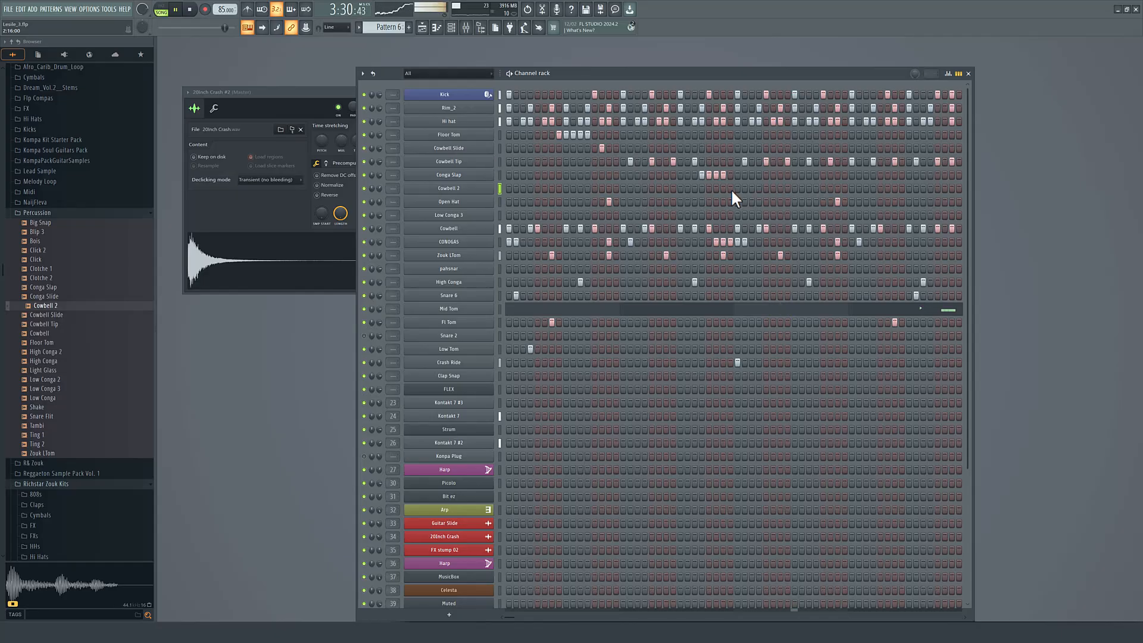
{"action": "mouse_move", "coordinate": [47, 305]}
{"action": "left_mouse_down"}
{"action": "mouse_move", "coordinate": [88, 321]}
{"action": "mouse_move", "coordinate": [78, 318]}
{"action": "mouse_move", "coordinate": [496, 205]}
{"action": "mouse_move", "coordinate": [487, 193]}
{"action": "left_mouse_up"}
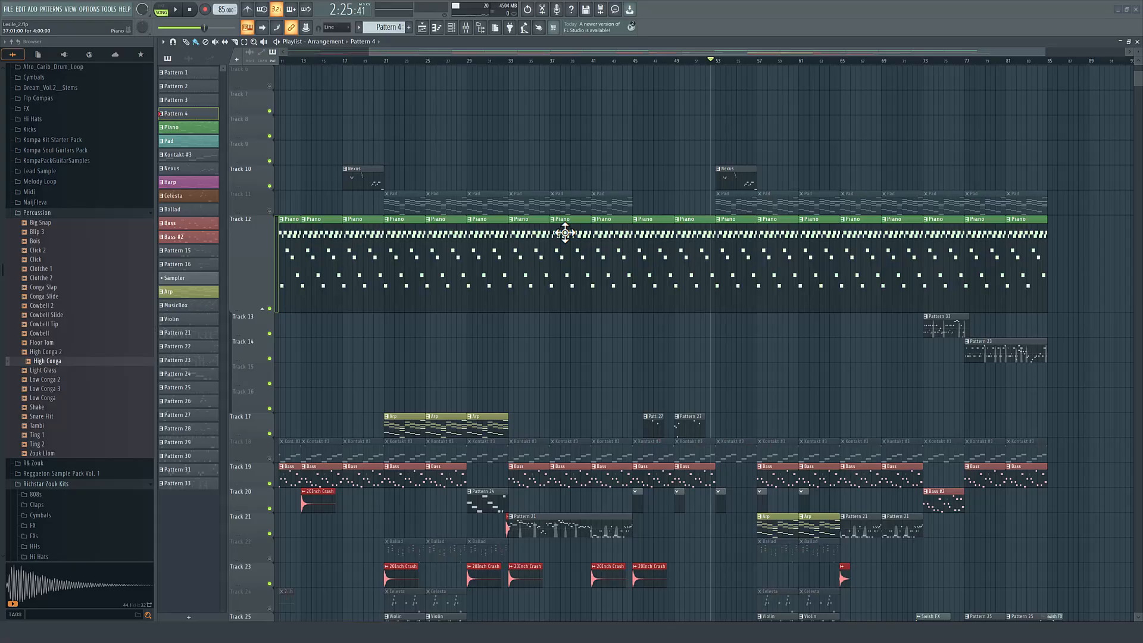
Step: Play the song and examine the step sequences of drum Patterns 1 to 4 in the channel rack
{"action": "key", "text": "space"}
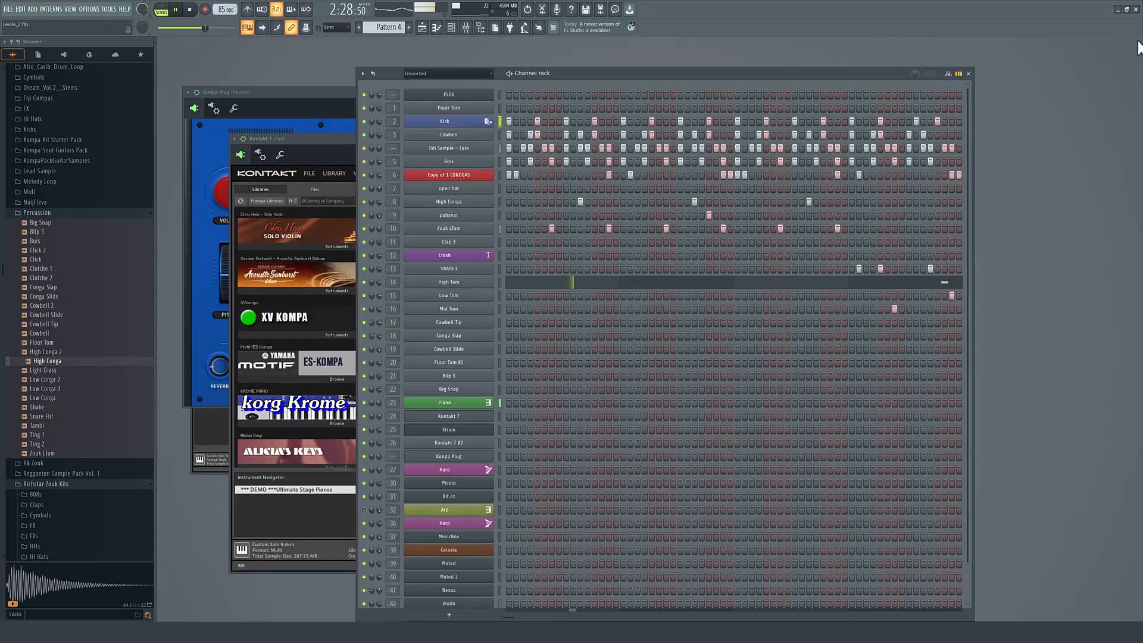
{"action": "left_click", "coordinate": [1137, 42]}
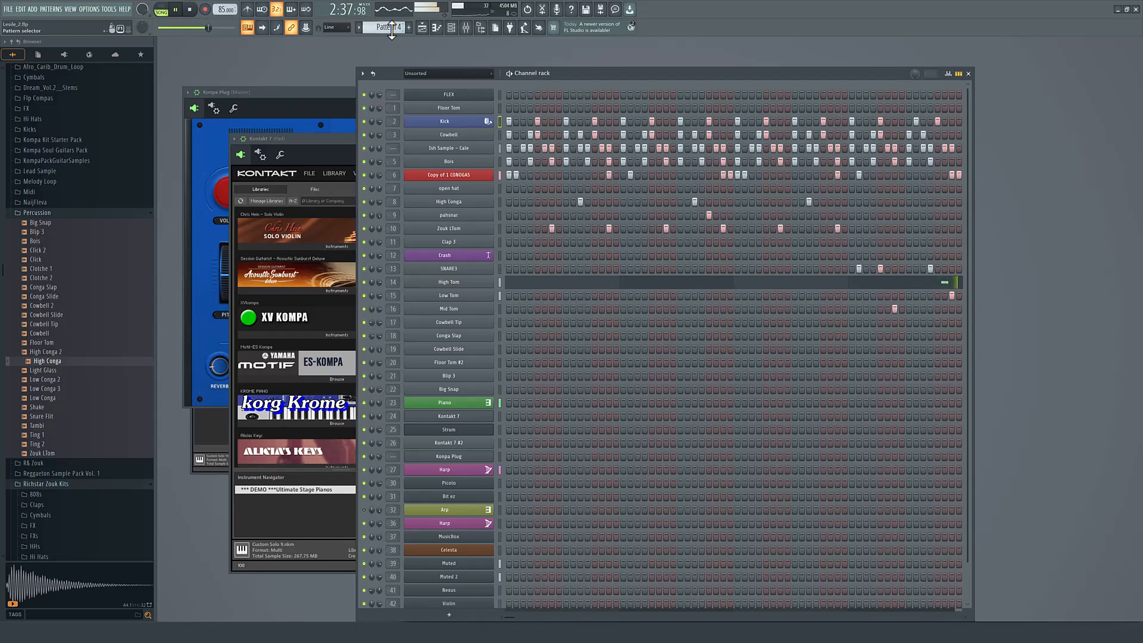
{"action": "scroll", "coordinate": [392, 31], "scroll_direction": "down", "scroll_amount": 2}
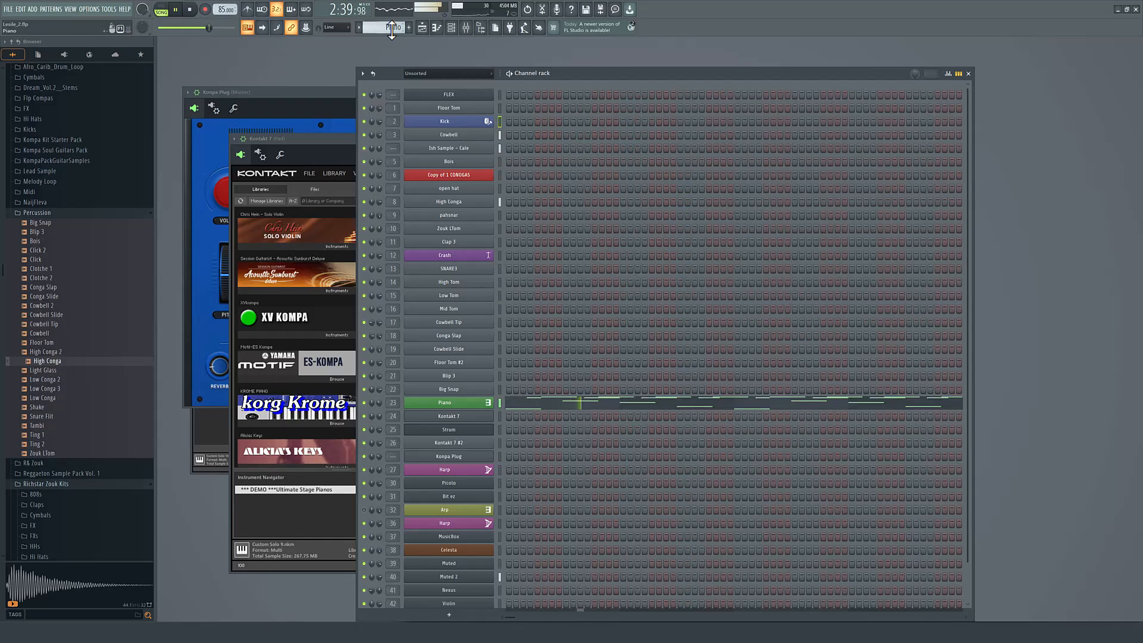
{"action": "scroll", "coordinate": [392, 30], "scroll_direction": "up", "scroll_amount": 2}
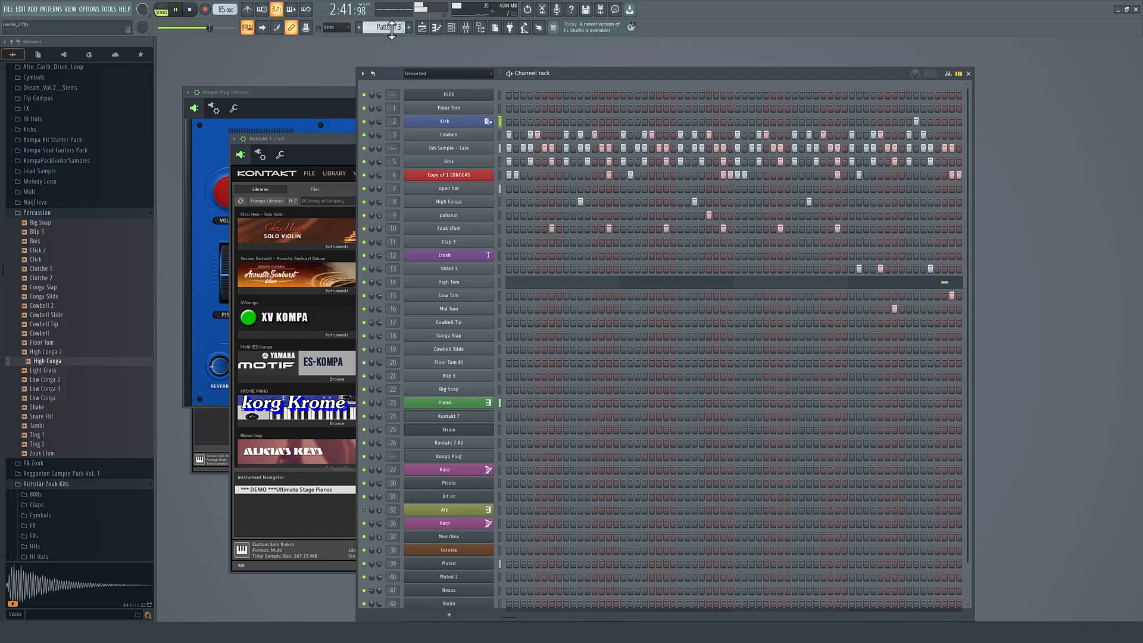
{"action": "scroll", "coordinate": [392, 31], "scroll_direction": "up", "scroll_amount": 1}
{"action": "scroll", "coordinate": [391, 31], "scroll_direction": "down", "scroll_amount": 1}
{"action": "scroll", "coordinate": [392, 31], "scroll_direction": "up", "scroll_amount": 3}
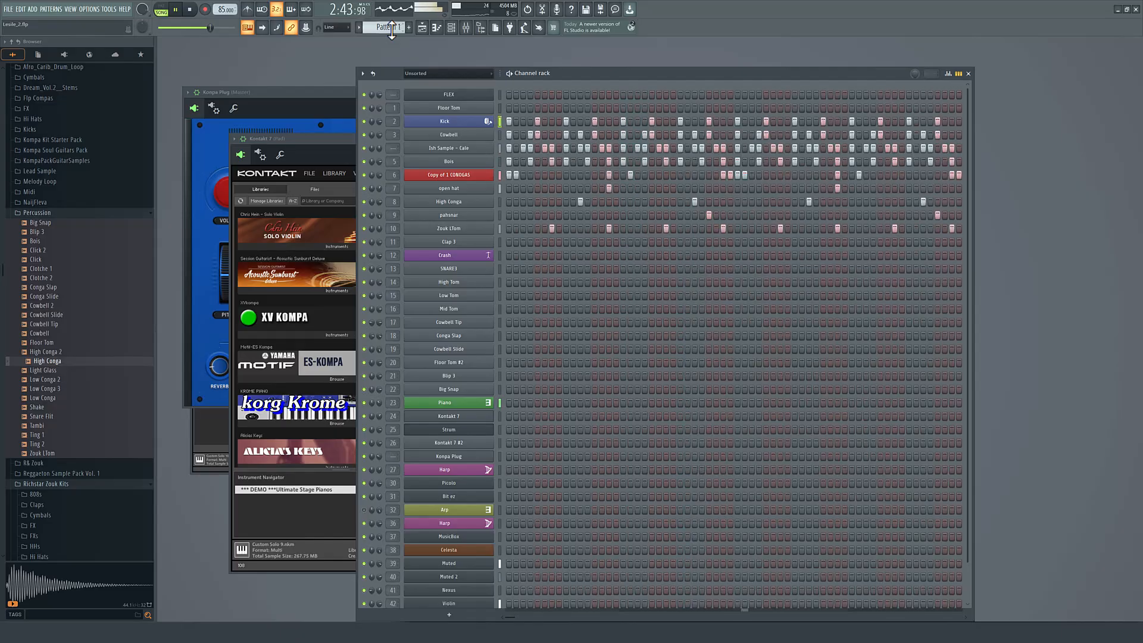
{"action": "scroll", "coordinate": [392, 31], "scroll_direction": "down", "scroll_amount": 1}
Step: Open the Pattern 21 clip at bar 65 on playlist Track 21 and view its notes in the channel rack
{"action": "left_click", "coordinate": [422, 28]}
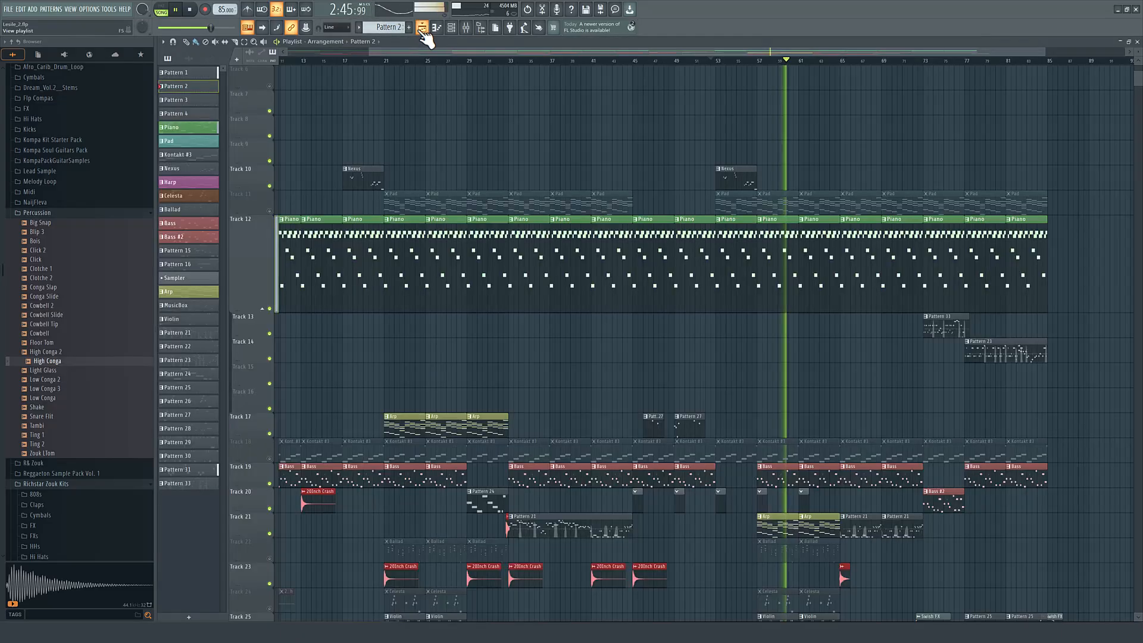
{"action": "scroll", "coordinate": [897, 257], "scroll_direction": "down", "scroll_amount": 2}
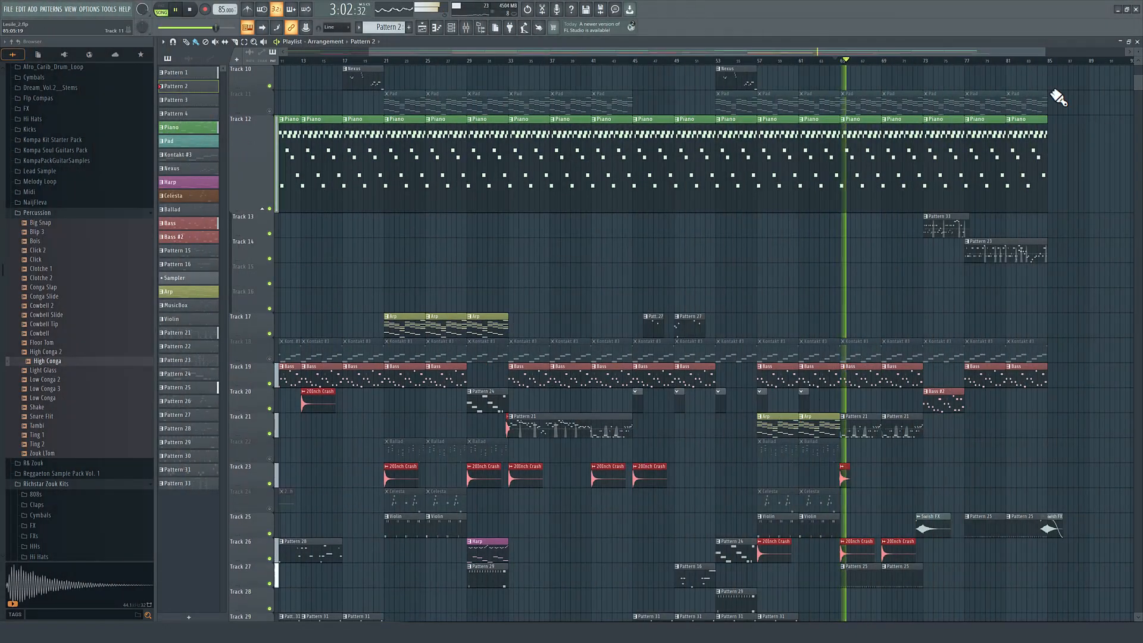
{"action": "double_click", "coordinate": [865, 427]}
{"action": "left_click", "coordinate": [1138, 42]}
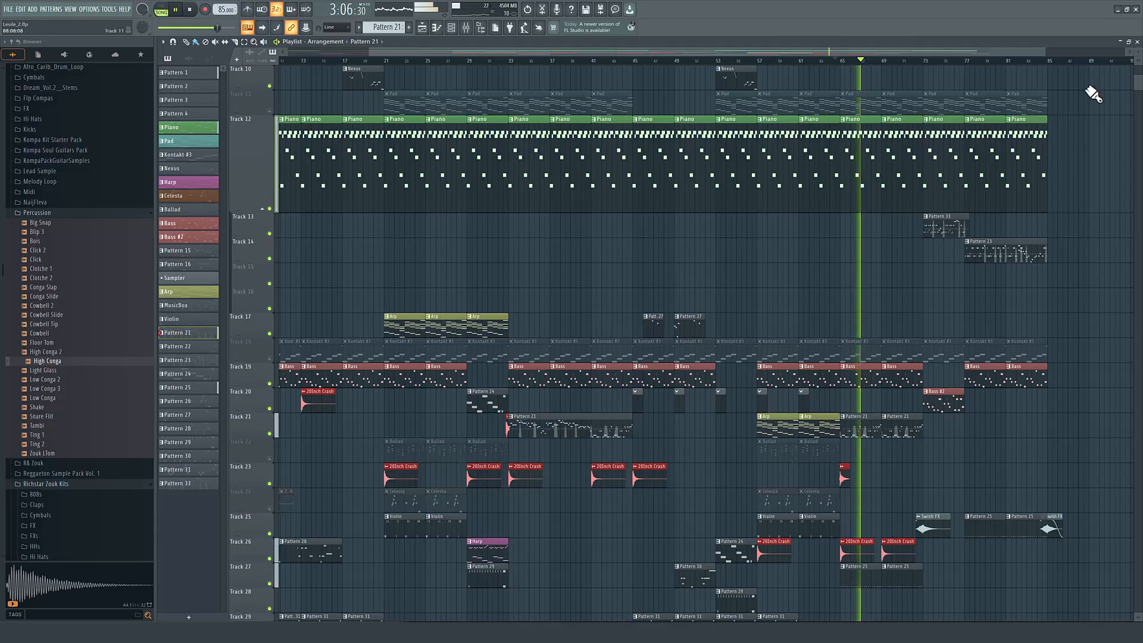
{"action": "left_click", "coordinate": [1137, 42]}
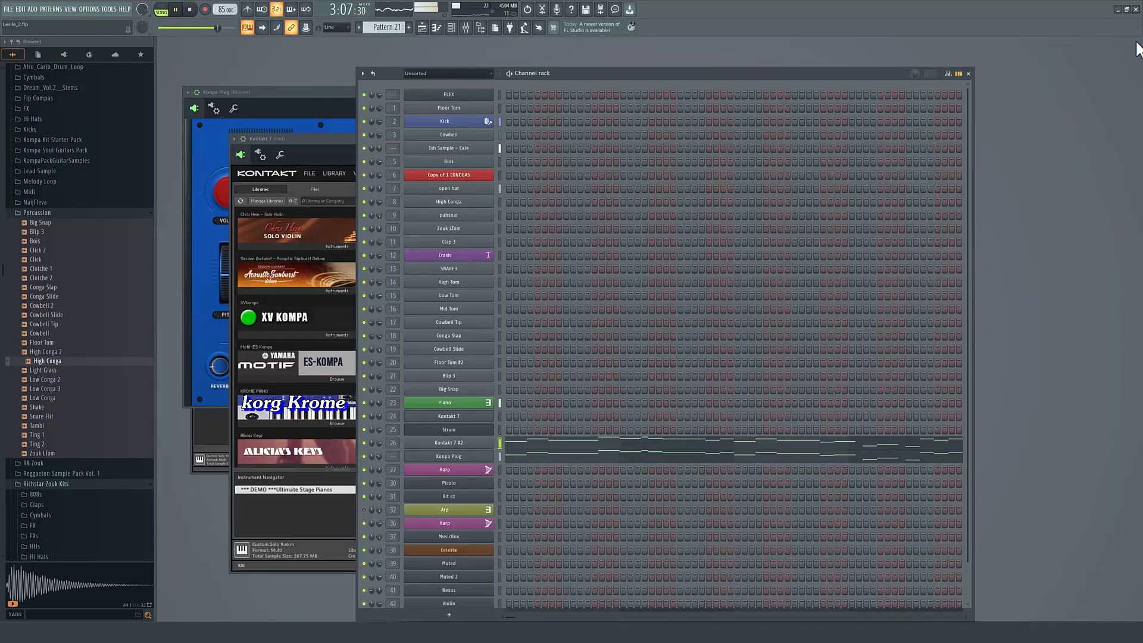
Step: Open the Kontakt 7 #2 instrument, enlarge its window and expand Ducky Sine Lead to examine the layered lead instruments
{"action": "left_click", "coordinate": [479, 445]}
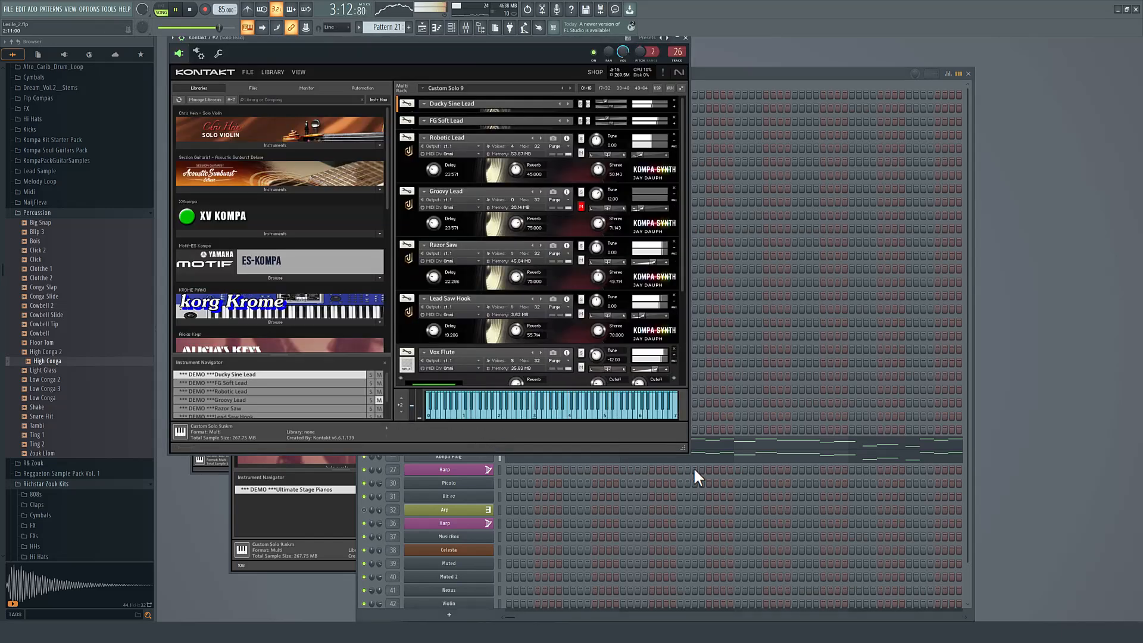
{"action": "left_click_drag", "start_coordinate": [685, 452], "coordinate": [699, 562]}
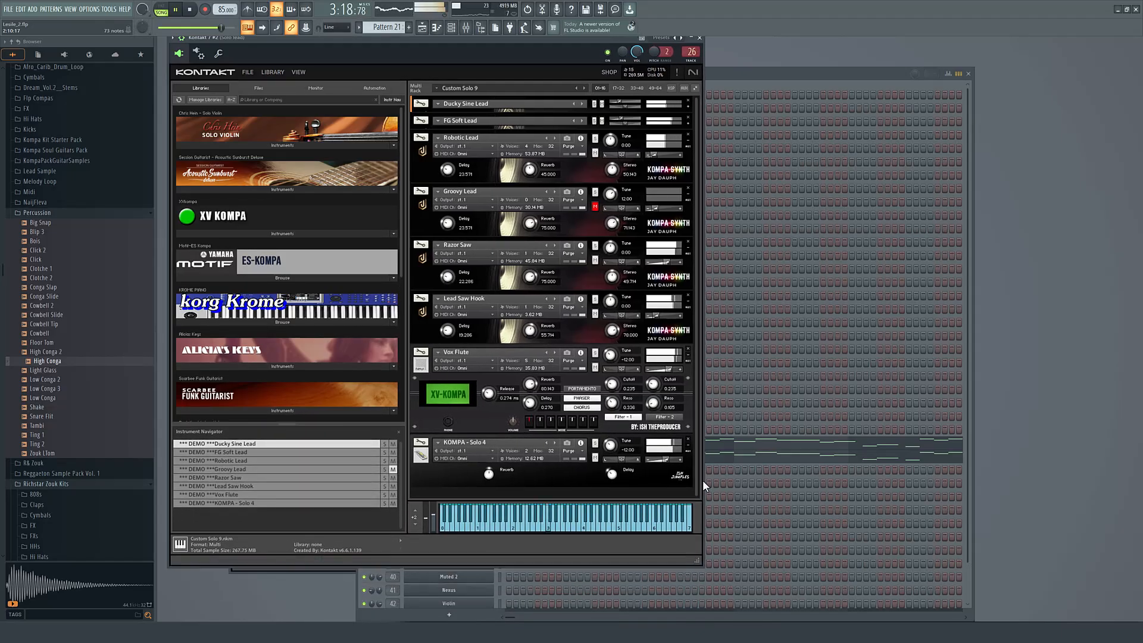
{"action": "left_click", "coordinate": [688, 108]}
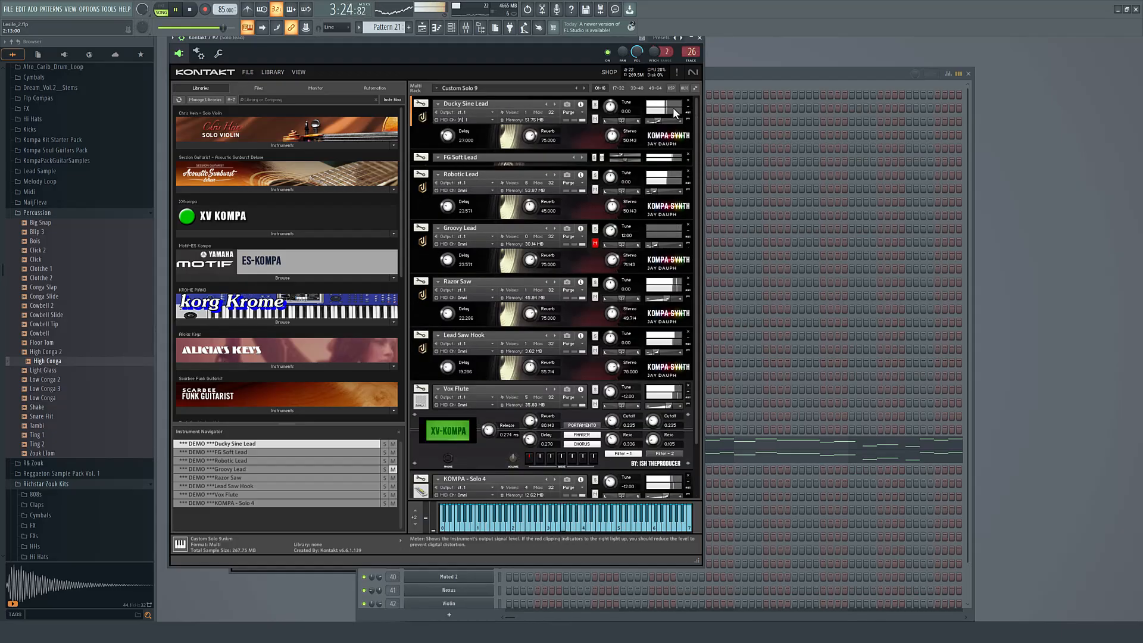
{"action": "scroll", "coordinate": [672, 381], "scroll_direction": "down", "scroll_amount": 2}
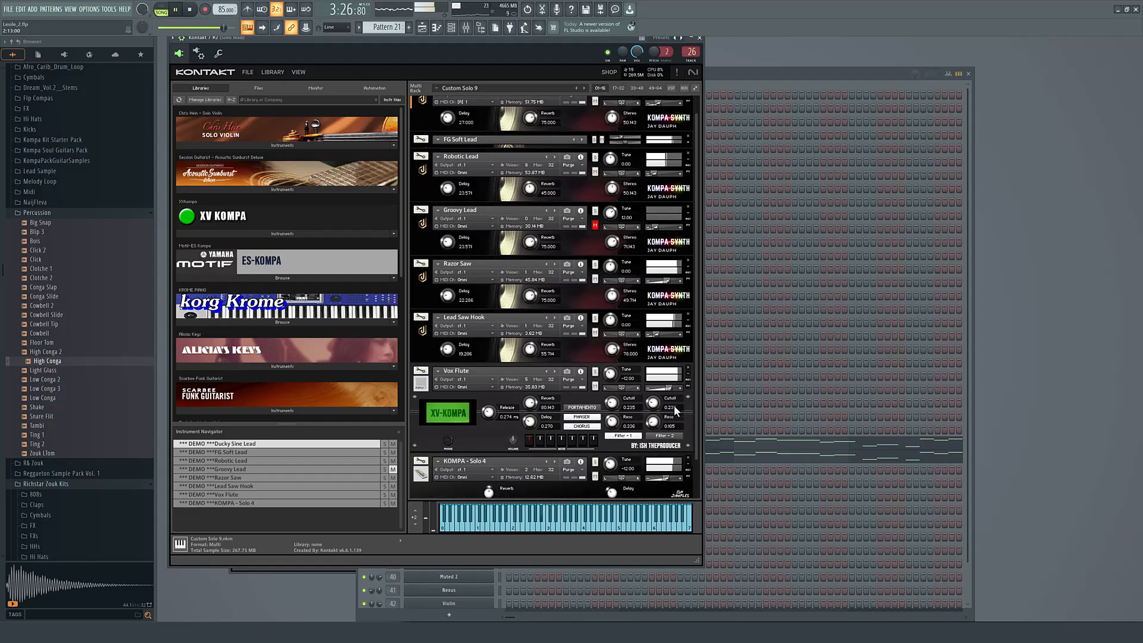
Step: Examine the closing section of the playlist arrangement during playback, and bring the channel rack back in front of Kontakt
{"action": "left_click", "coordinate": [431, 33]}
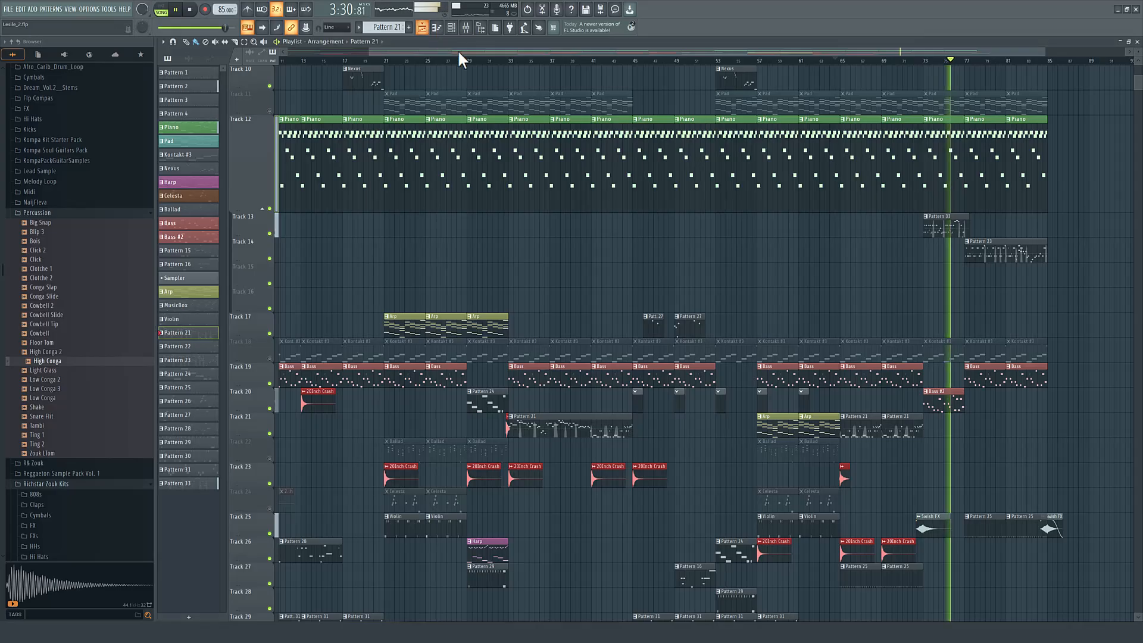
{"action": "left_click_drag", "start_coordinate": [1035, 53], "coordinate": [1074, 75]}
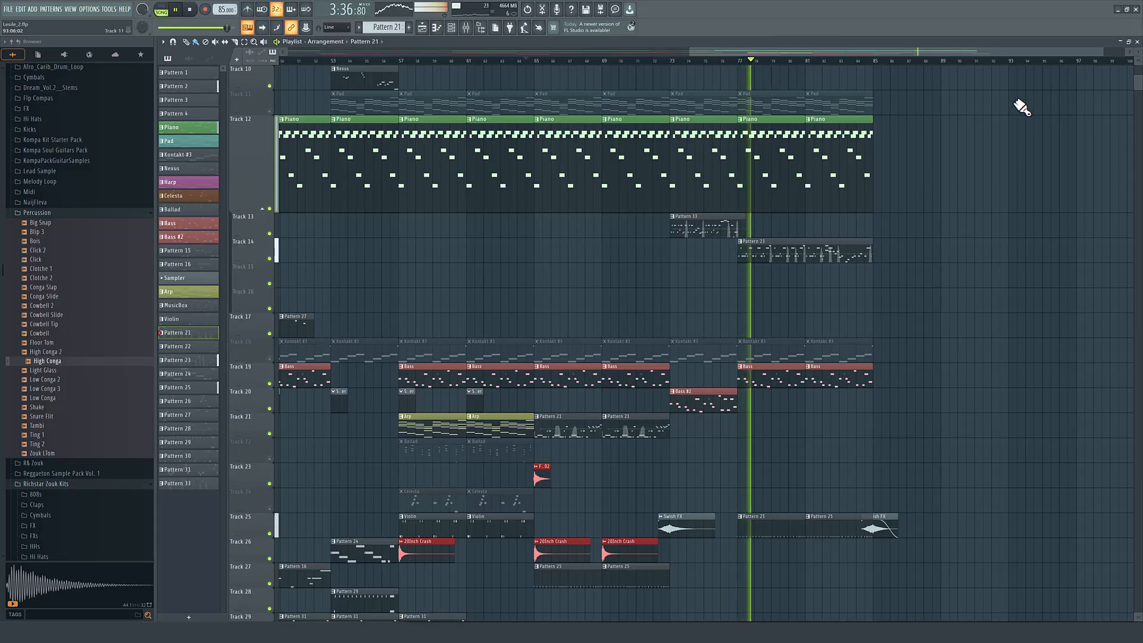
{"action": "scroll", "coordinate": [930, 214], "scroll_direction": "up", "scroll_amount": 1}
{"action": "scroll", "coordinate": [930, 214], "scroll_direction": "up", "scroll_amount": 3}
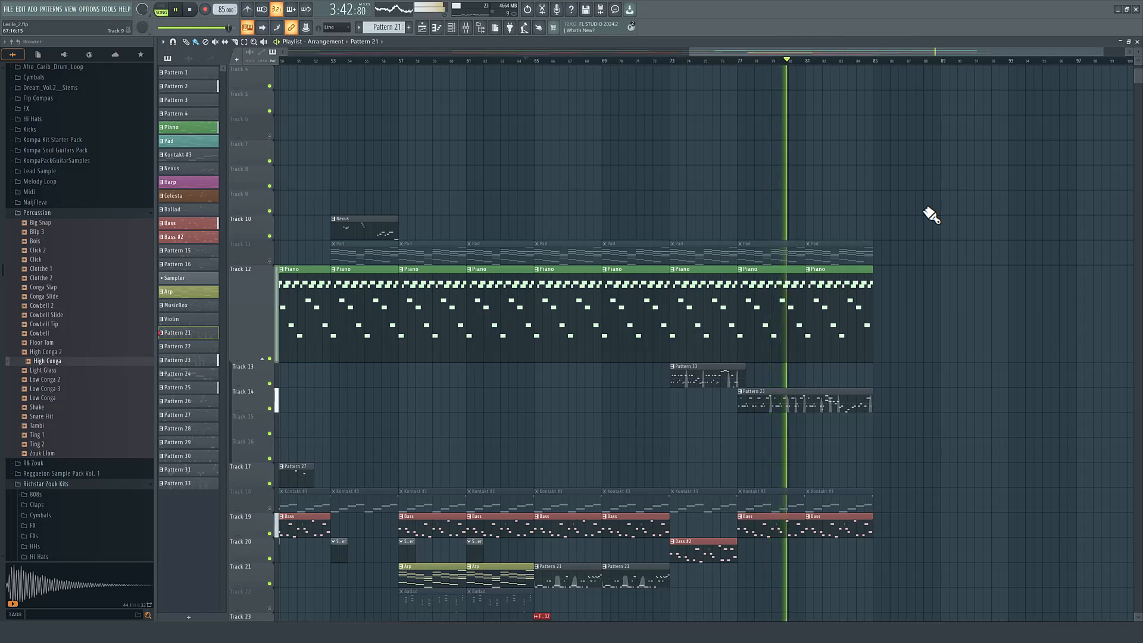
{"action": "scroll", "coordinate": [952, 277], "scroll_direction": "down", "scroll_amount": 5}
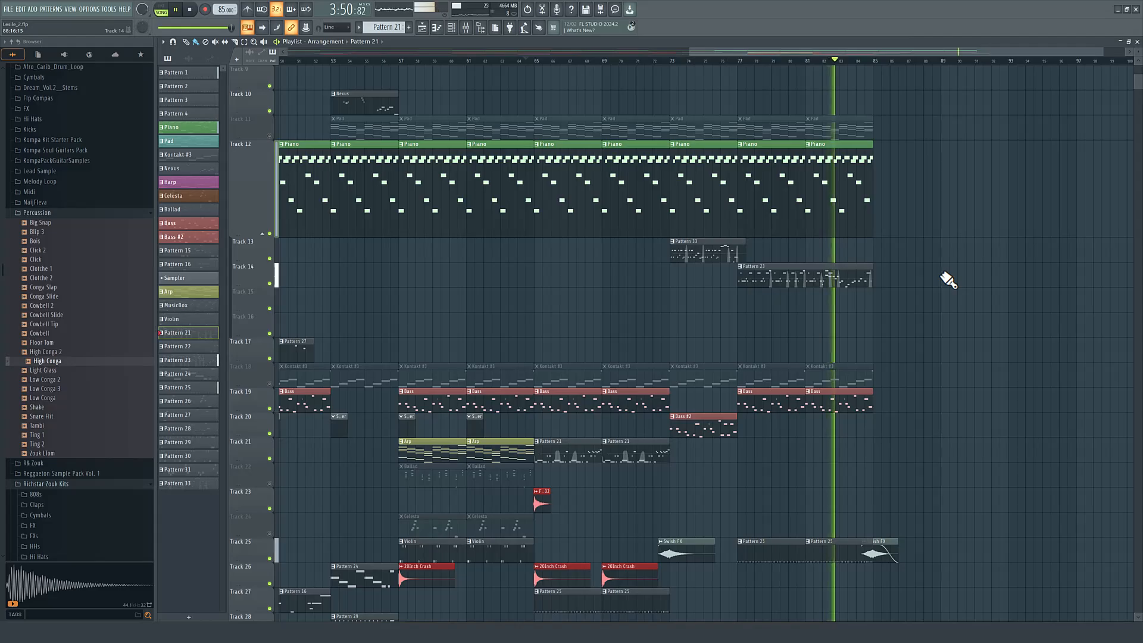
{"action": "left_click", "coordinate": [1138, 42]}
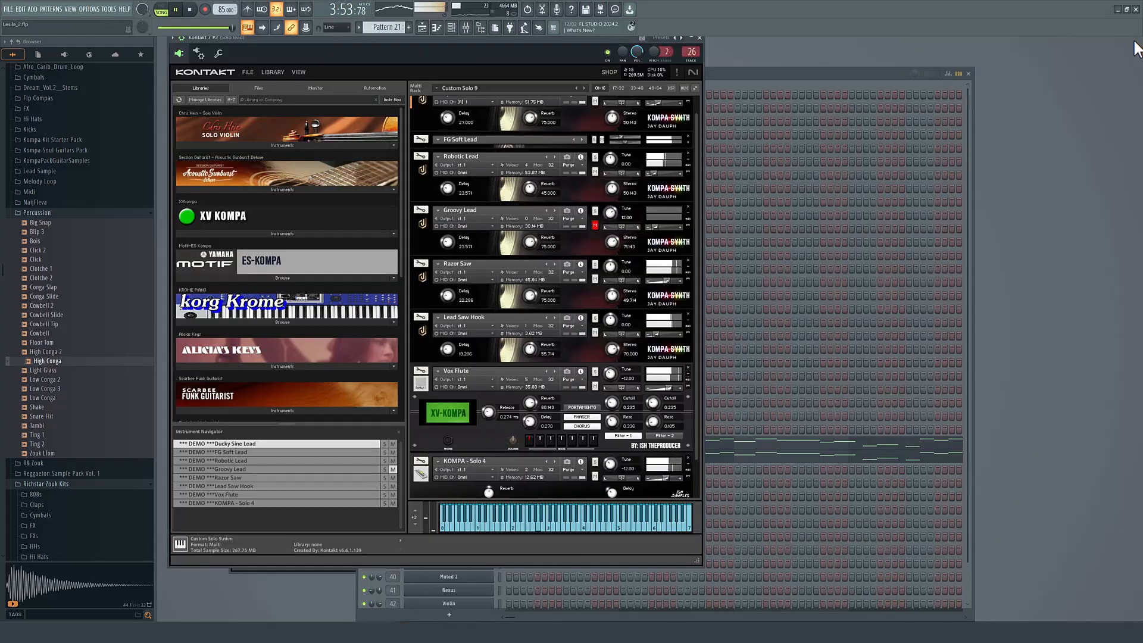
{"action": "left_click", "coordinate": [737, 75]}
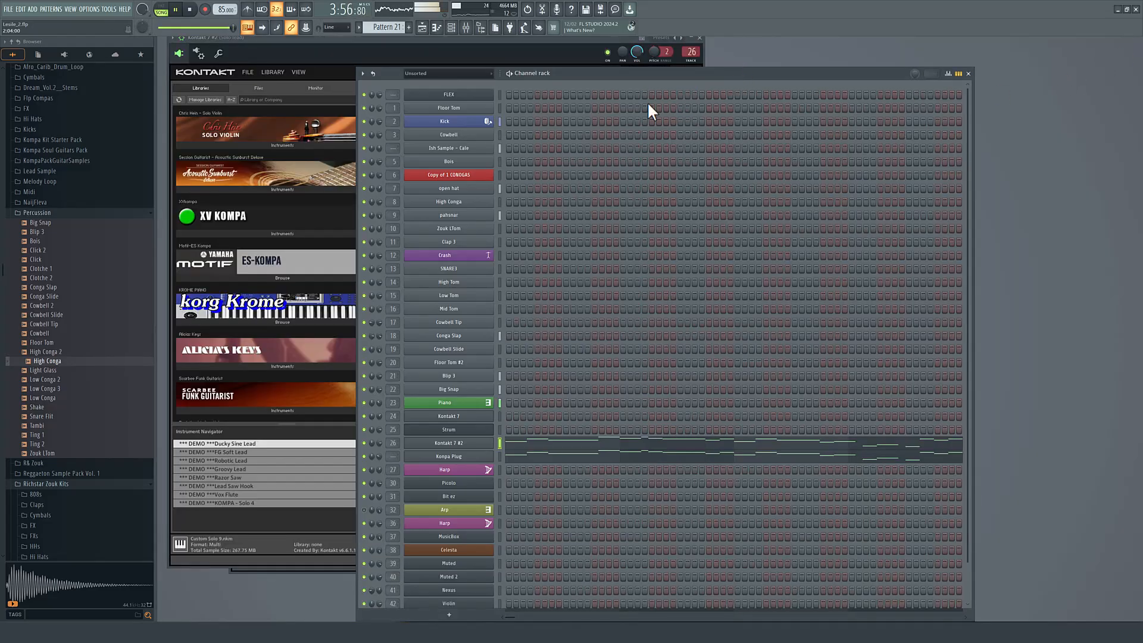